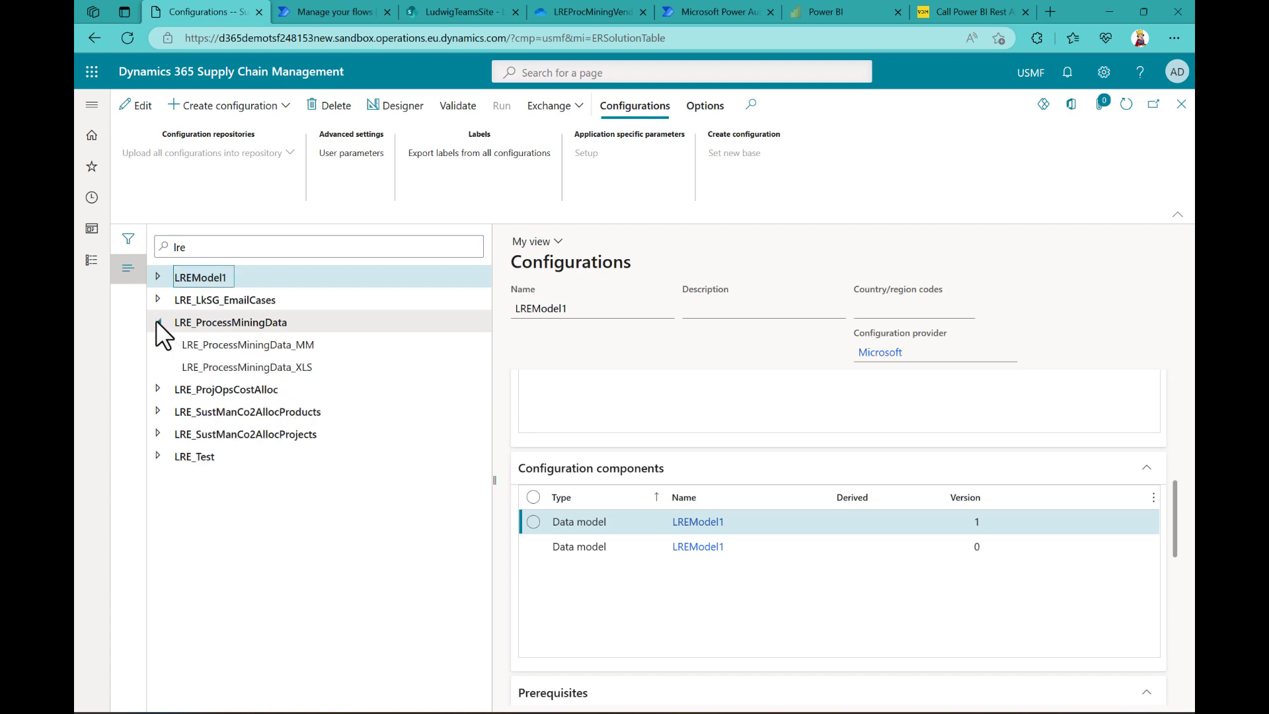
Step: Prepare a run of the LRE_ProcessMiningData_XLS format, filtering the workflow tracking table's Created date and time by (dayrange(-4, -1))
click(213, 366)
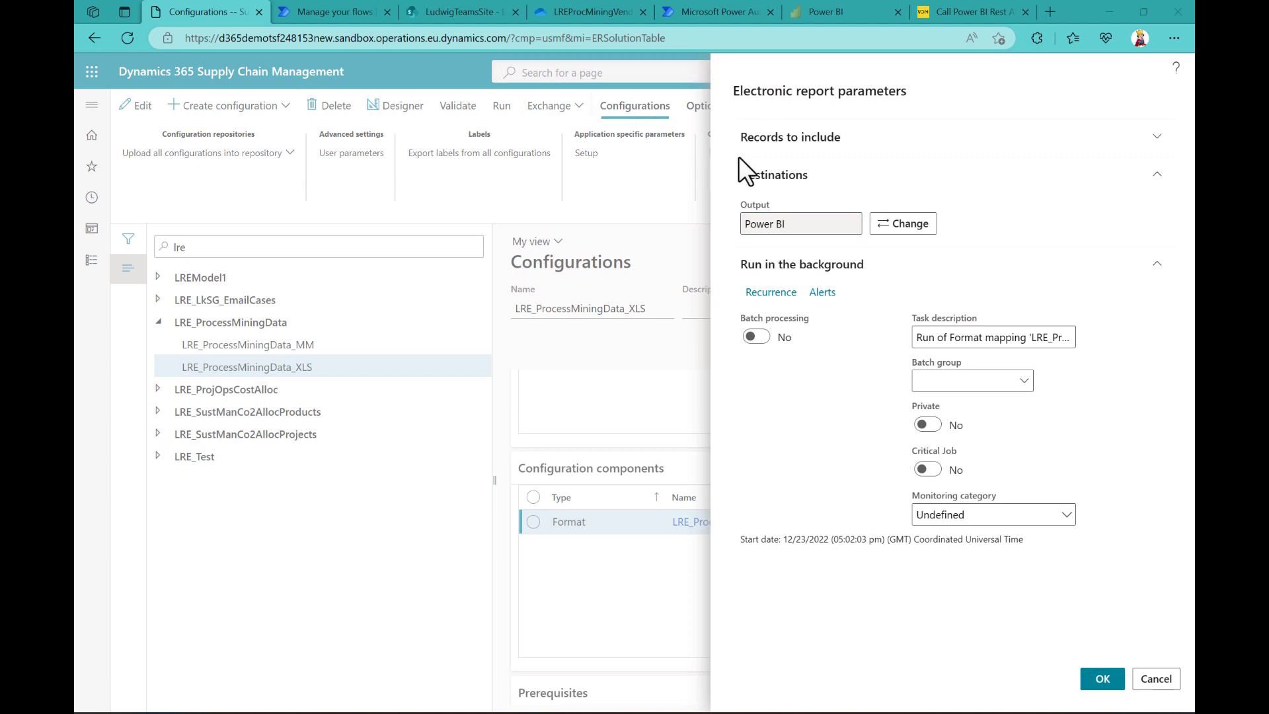
click(786, 141)
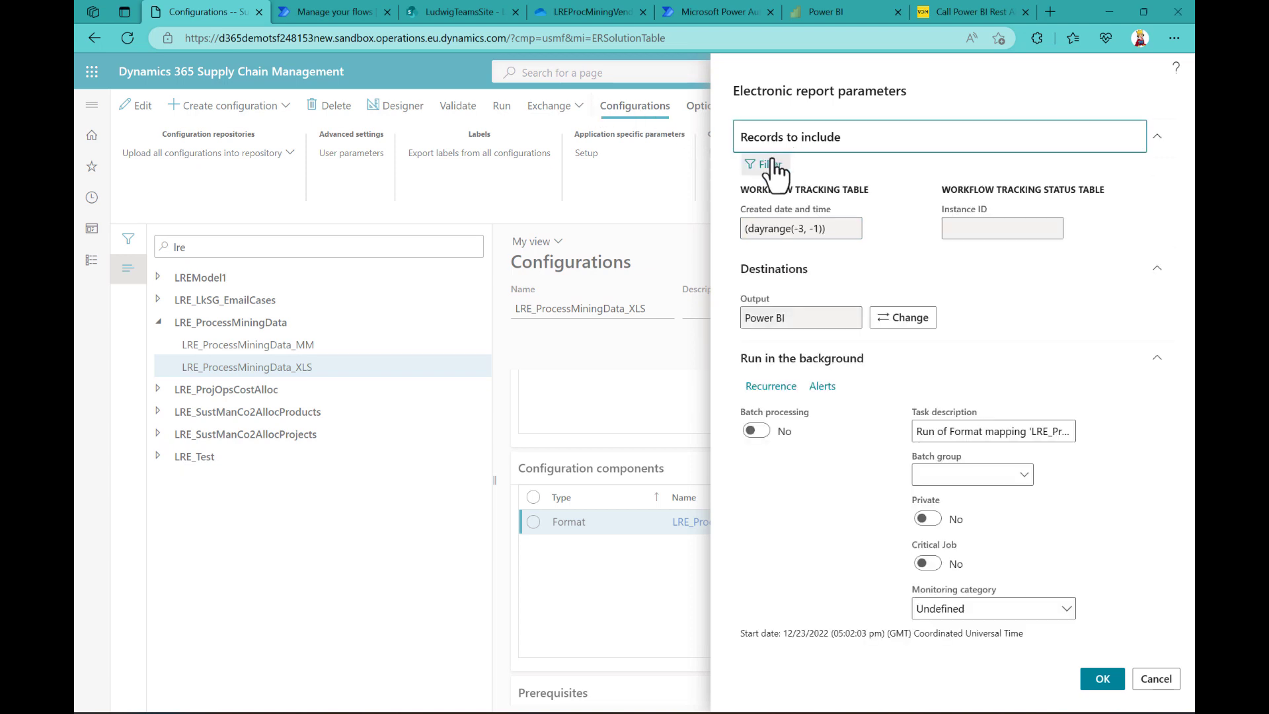
click(771, 165)
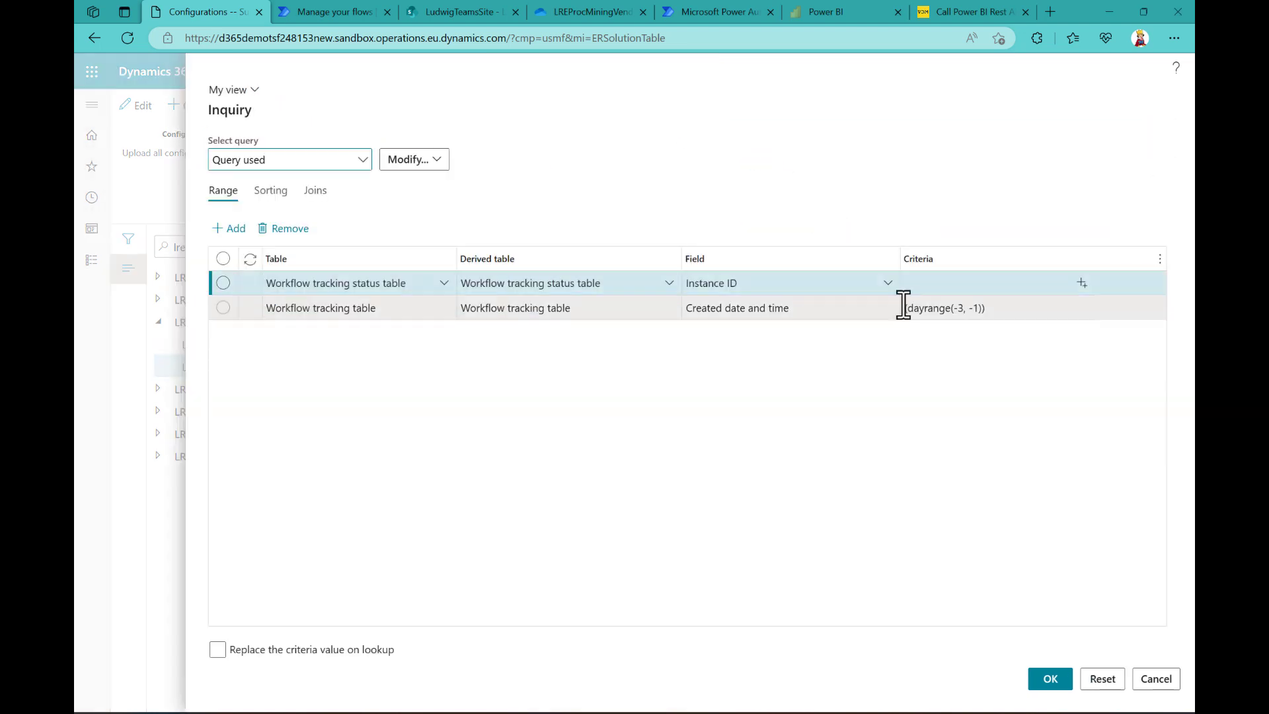
click(958, 308)
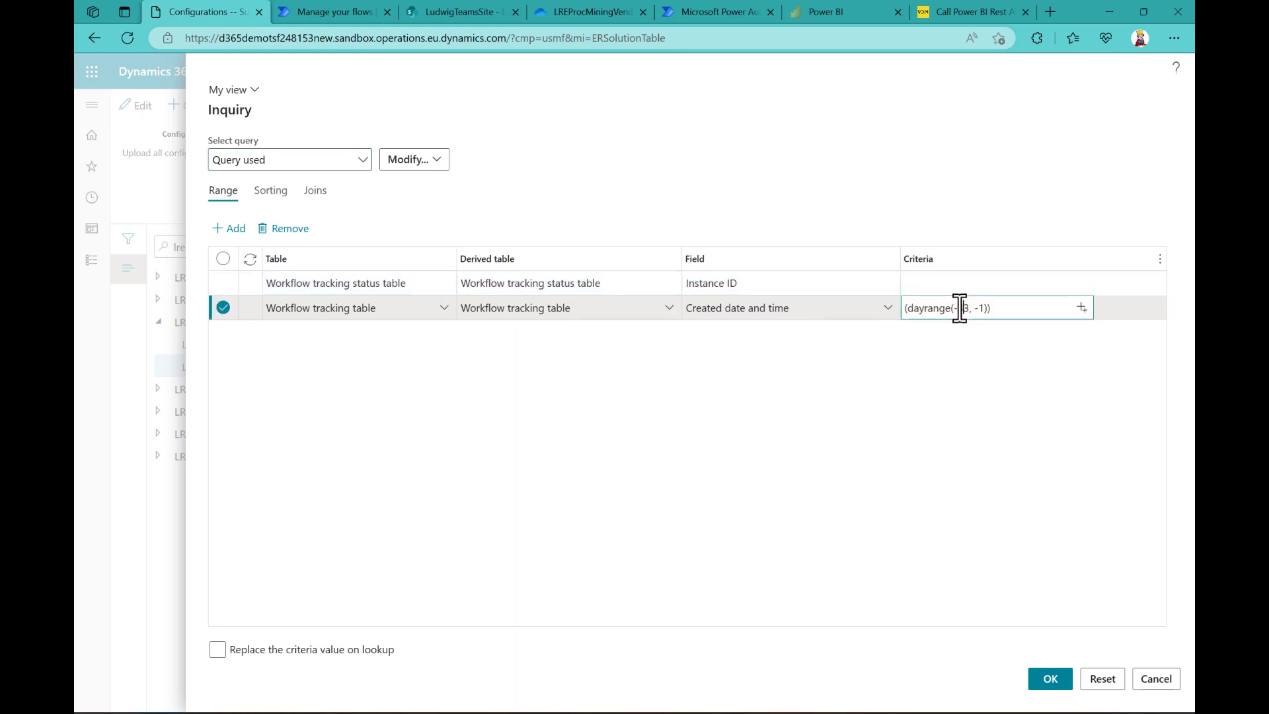
key(Delete)
text(4)
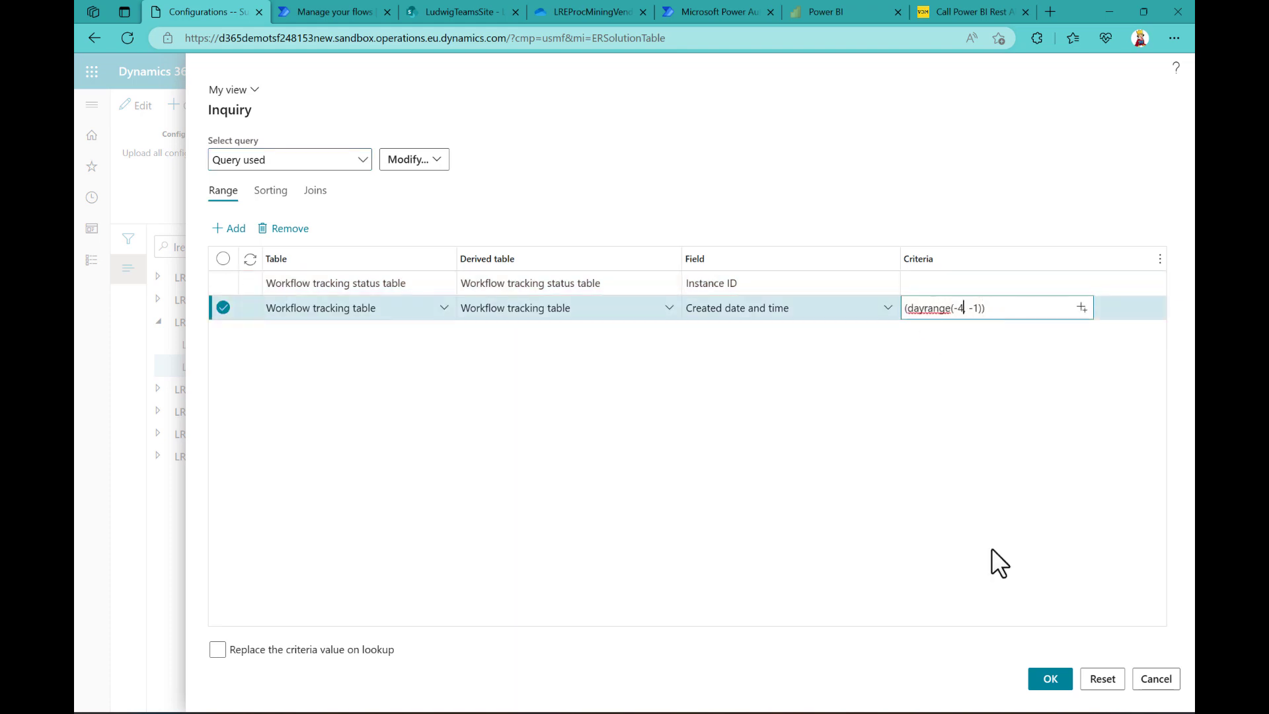
click(1037, 684)
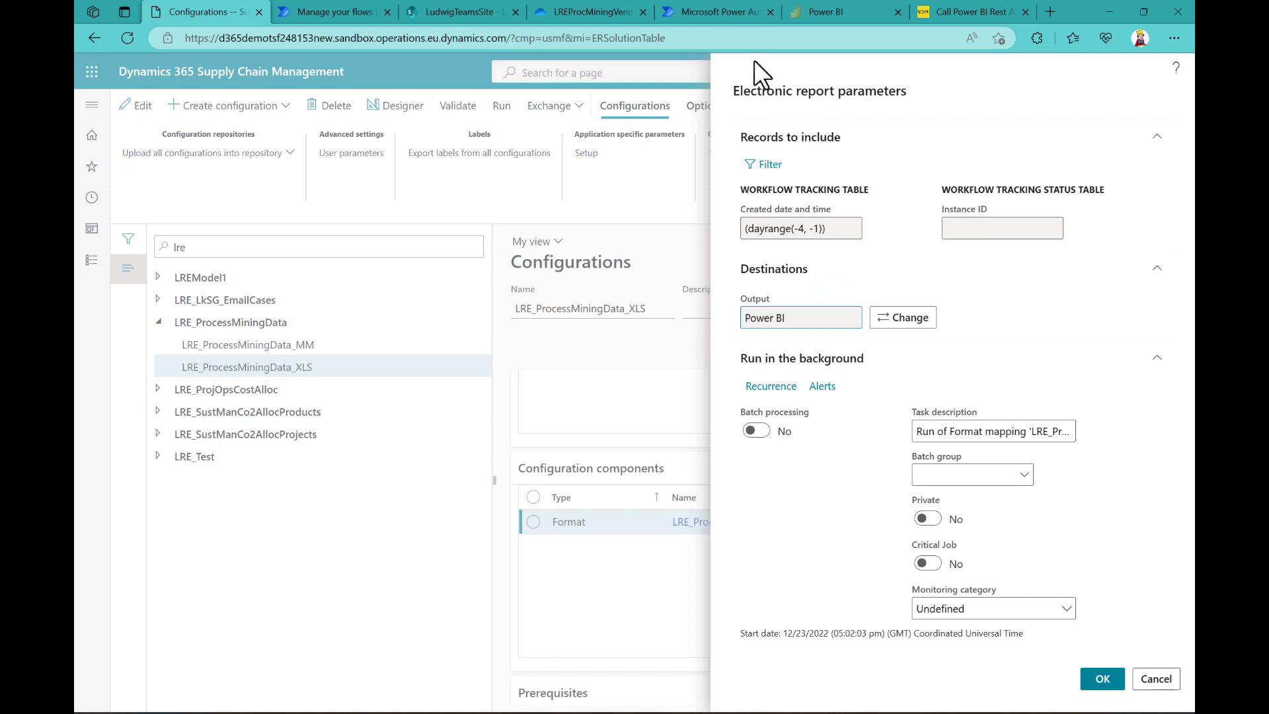
Step: Switch to the Power Automate process report and compare the process map's duration view with its count view
click(727, 14)
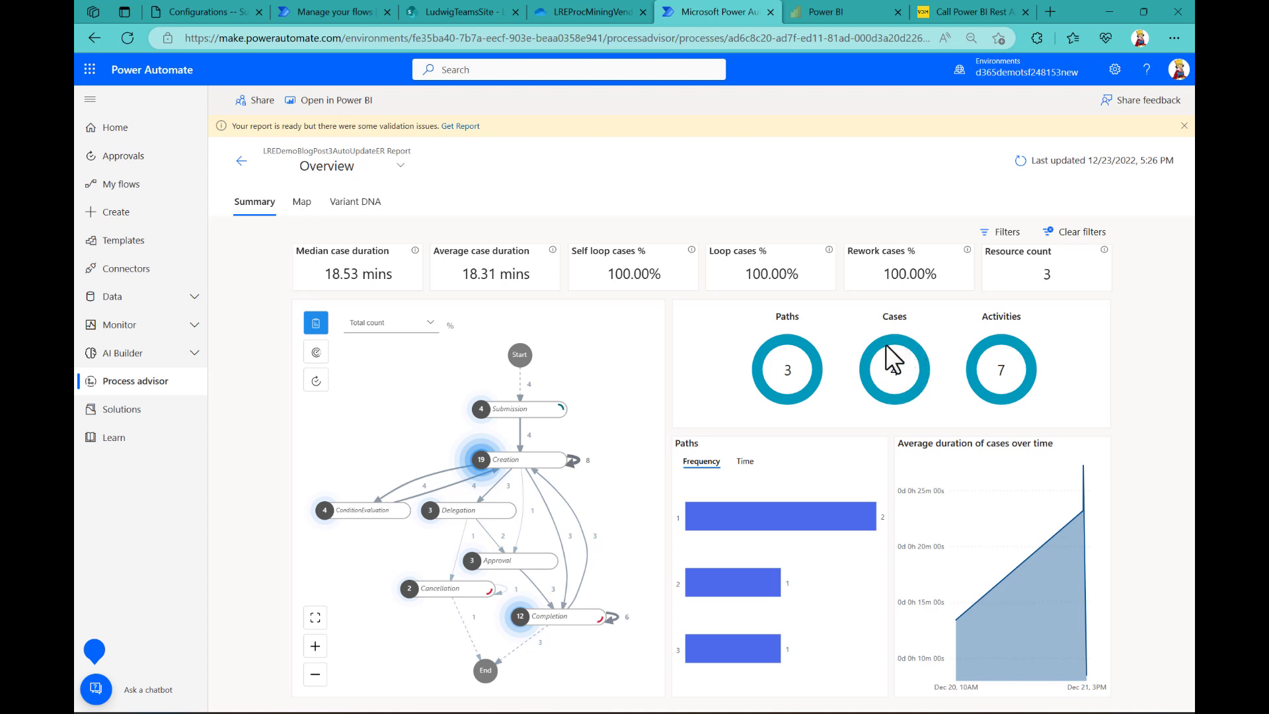
mouse_move(885, 398)
click(317, 355)
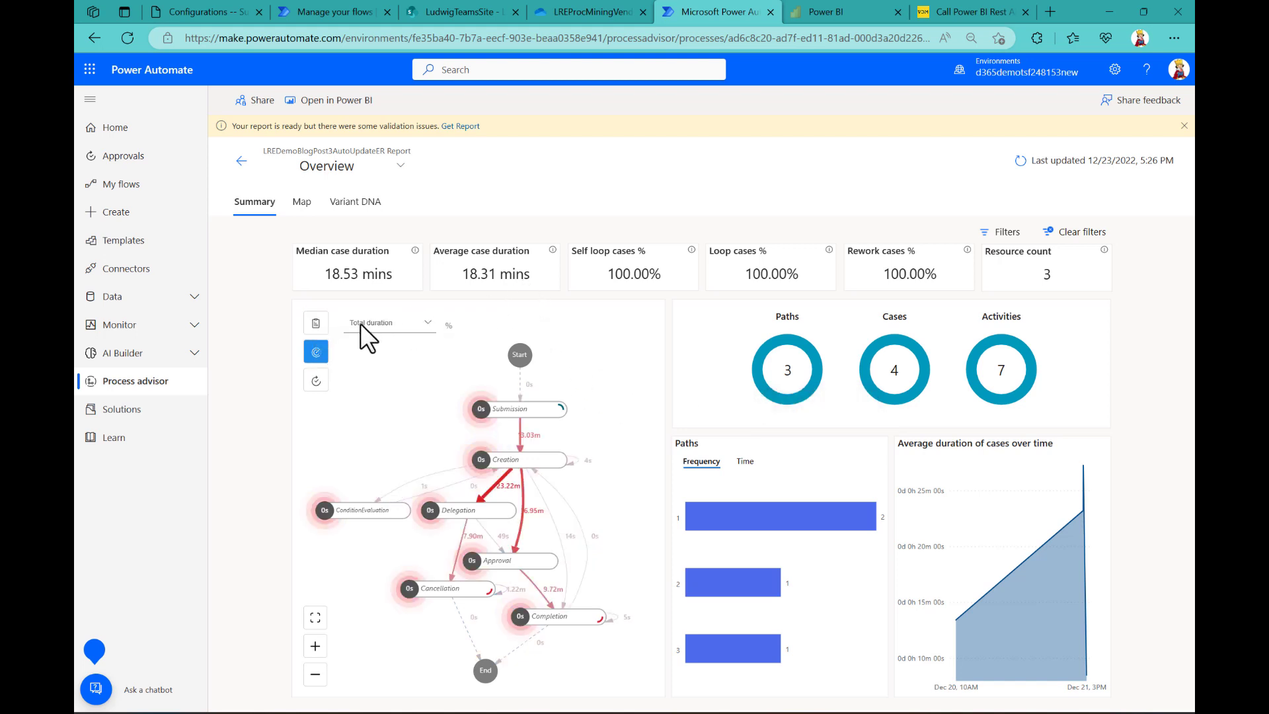
click(316, 322)
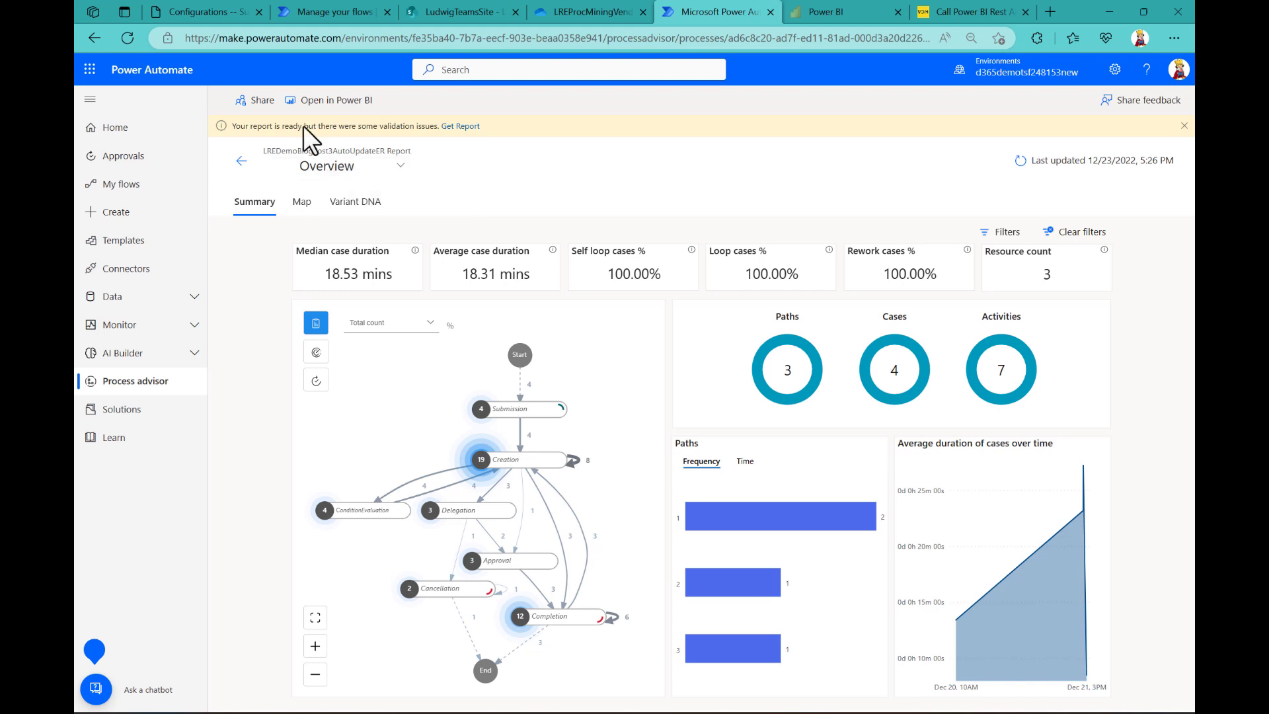
Step: Return to Dynamics 365, run the electronic report, and check the LREProcessMiningVendInvoice SharePoint library for the exported workbook
click(222, 13)
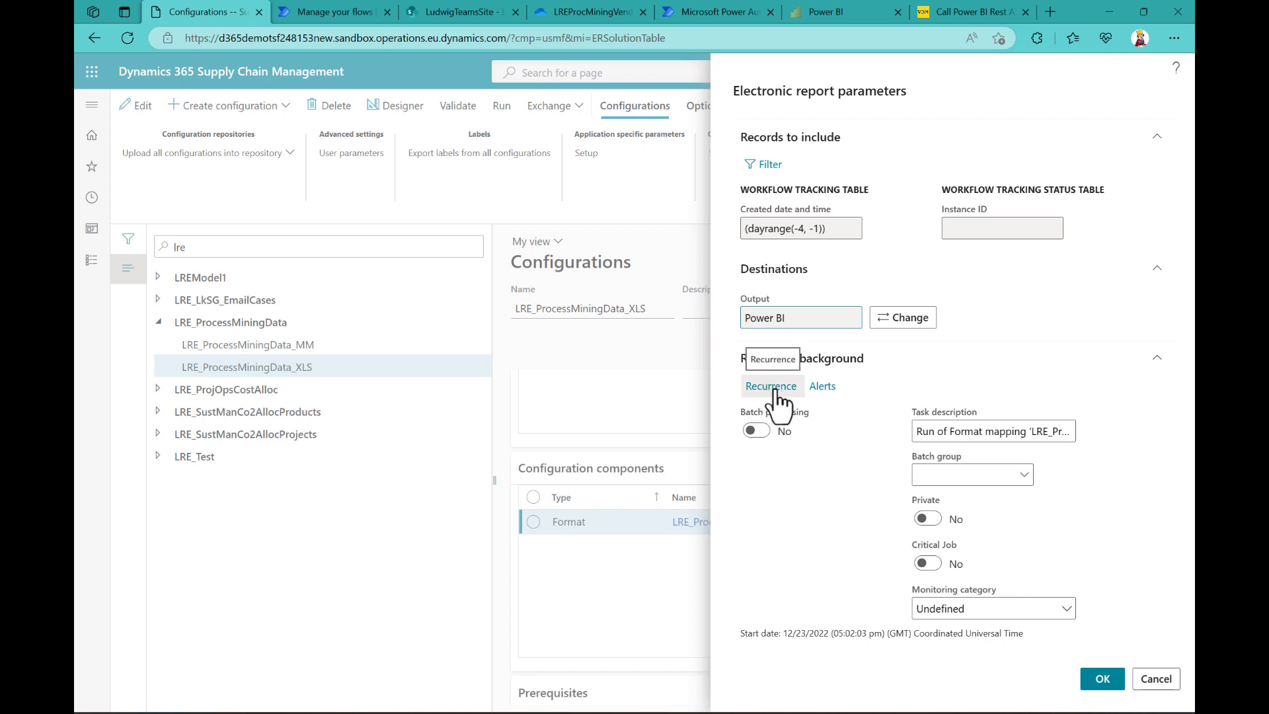
click(1096, 682)
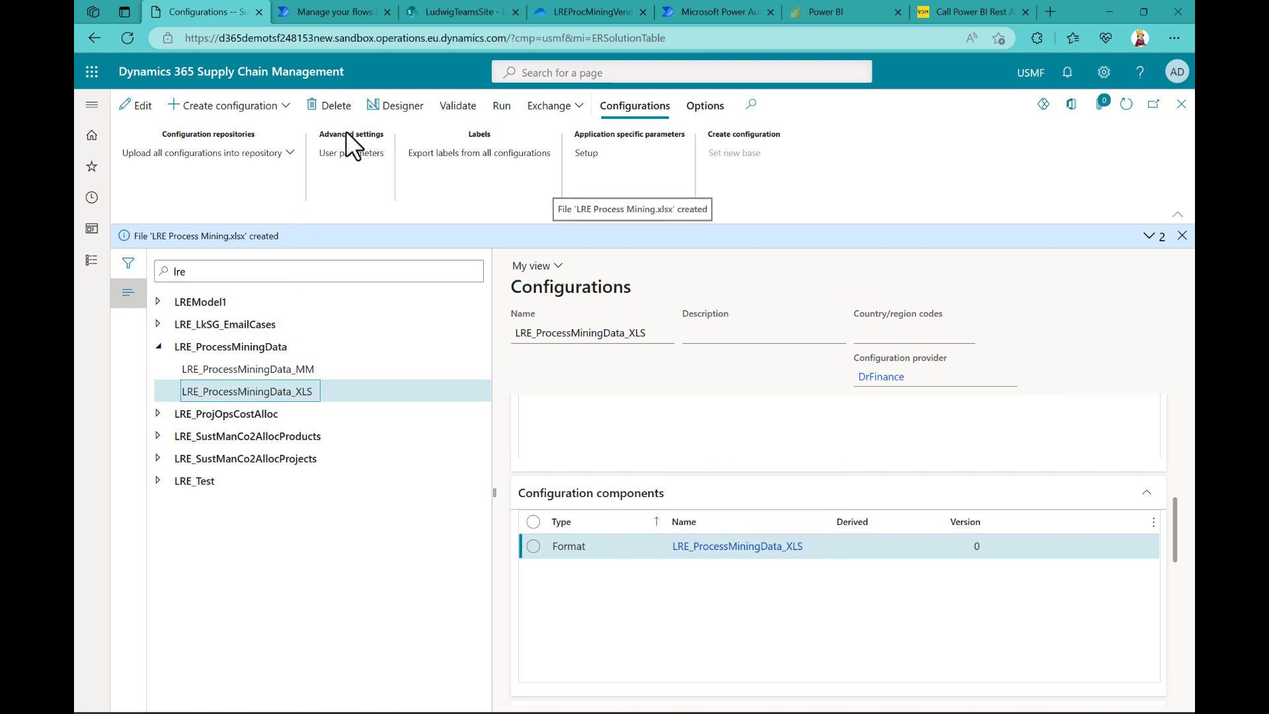
click(443, 14)
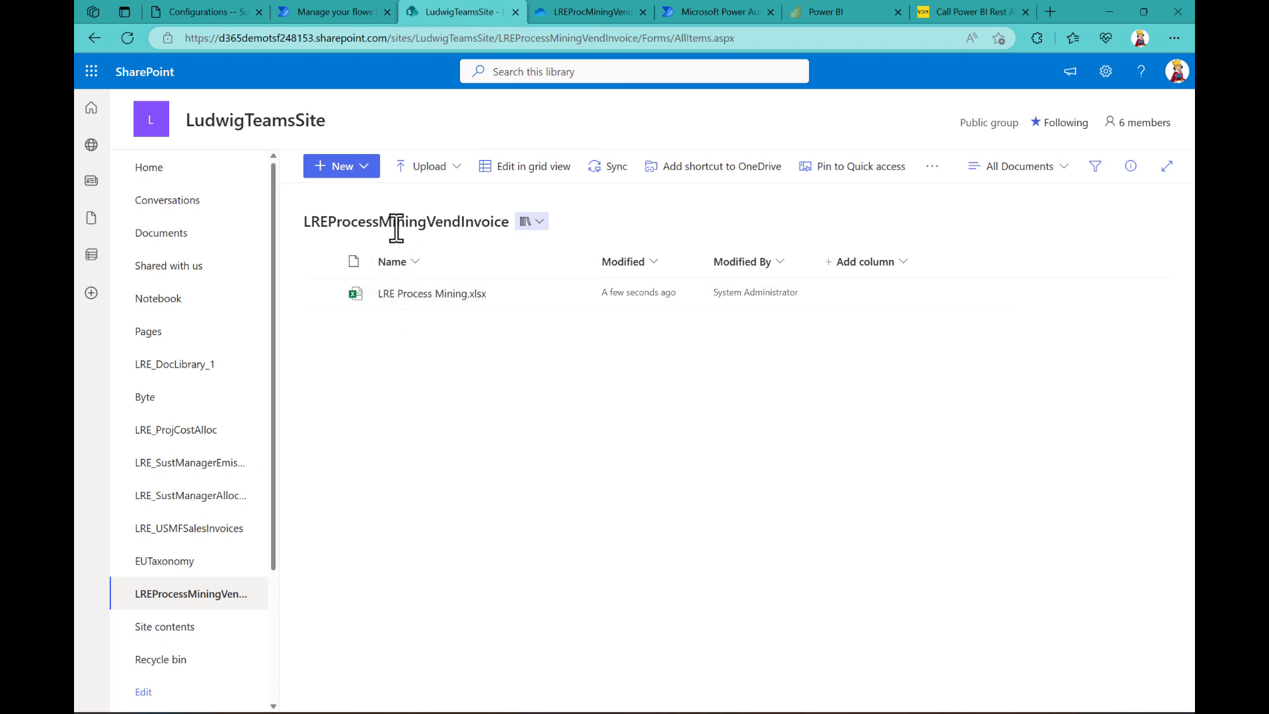
click(128, 38)
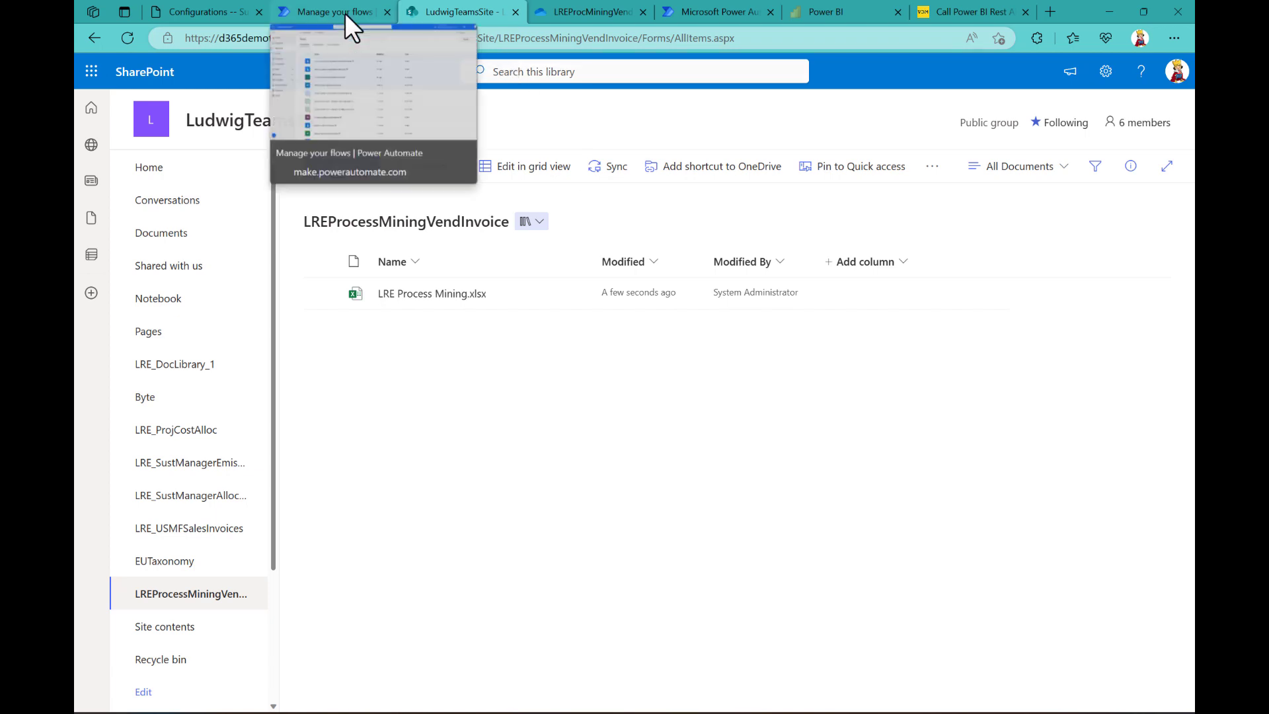
Step: In Power Automate's process advisor, open the "test" process and start its setup with Excel workbook as the data source
click(700, 15)
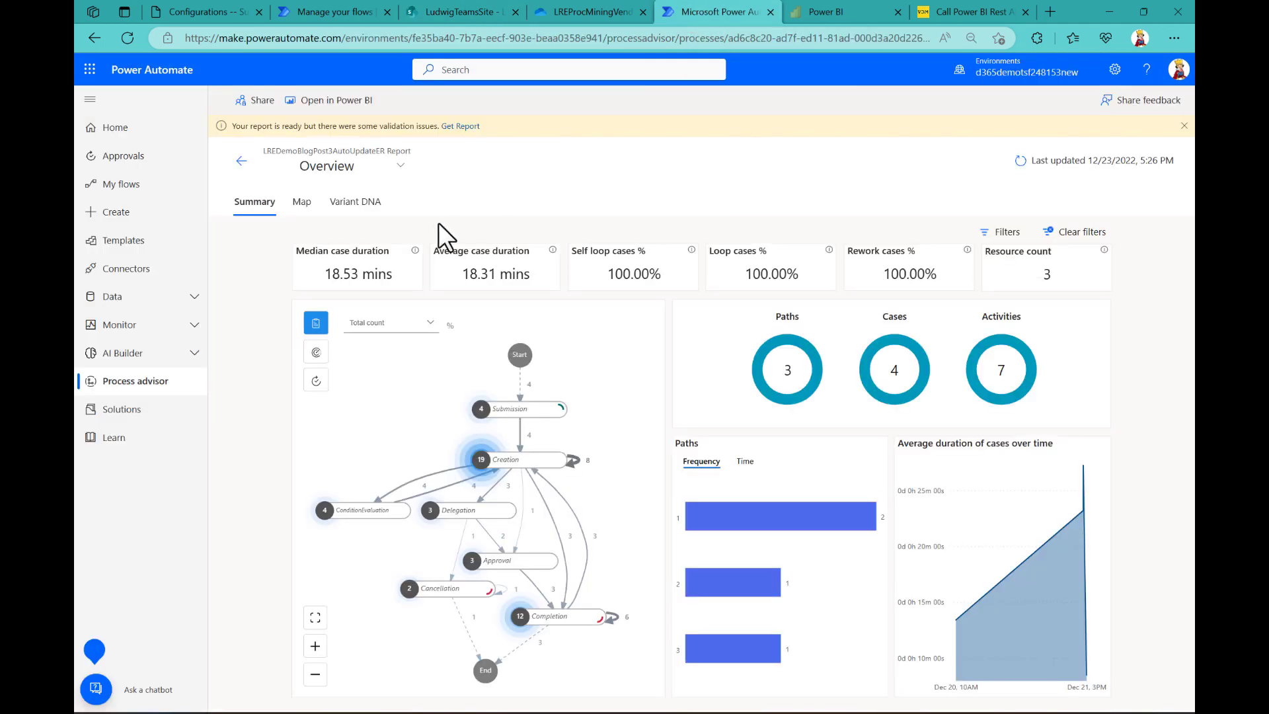
click(239, 162)
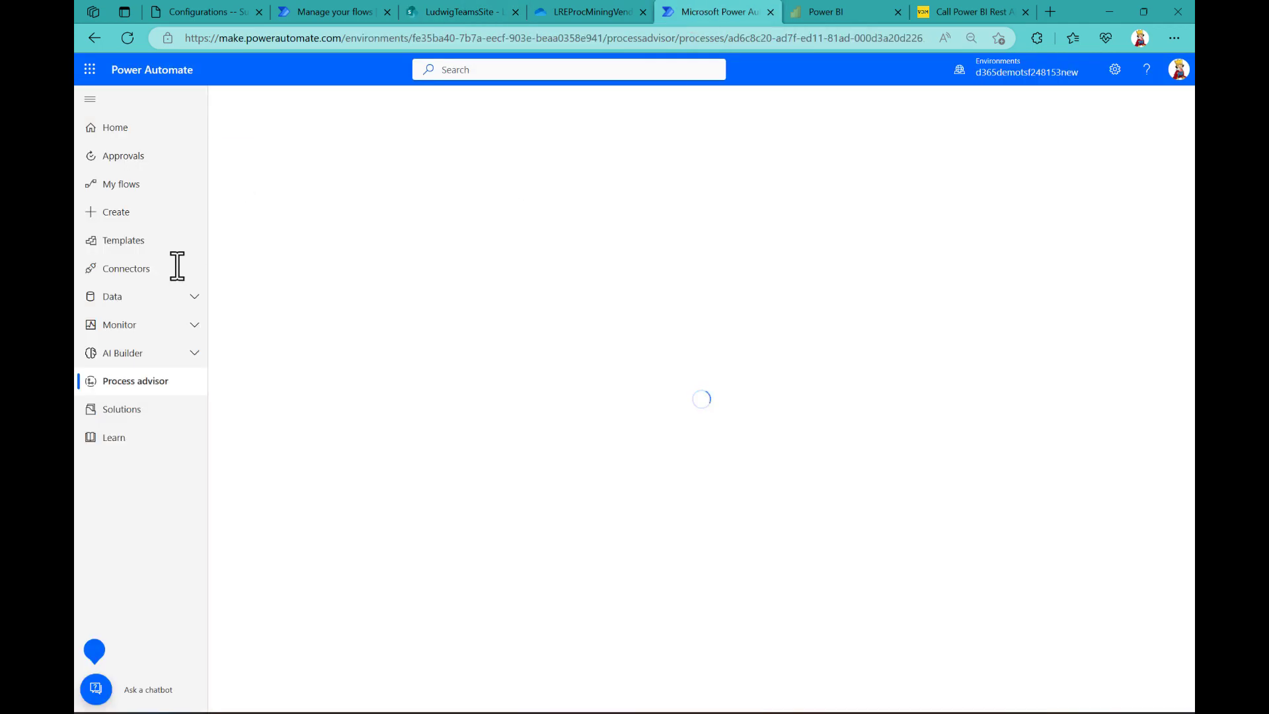
click(130, 390)
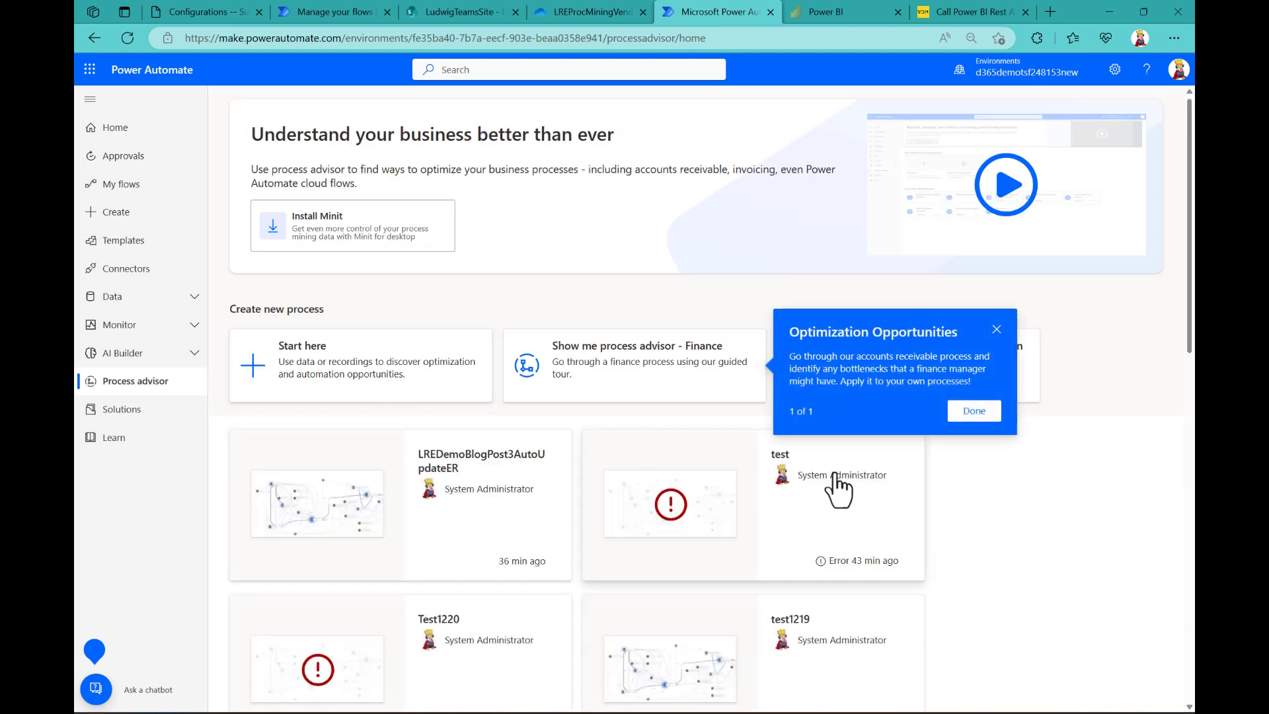
click(835, 474)
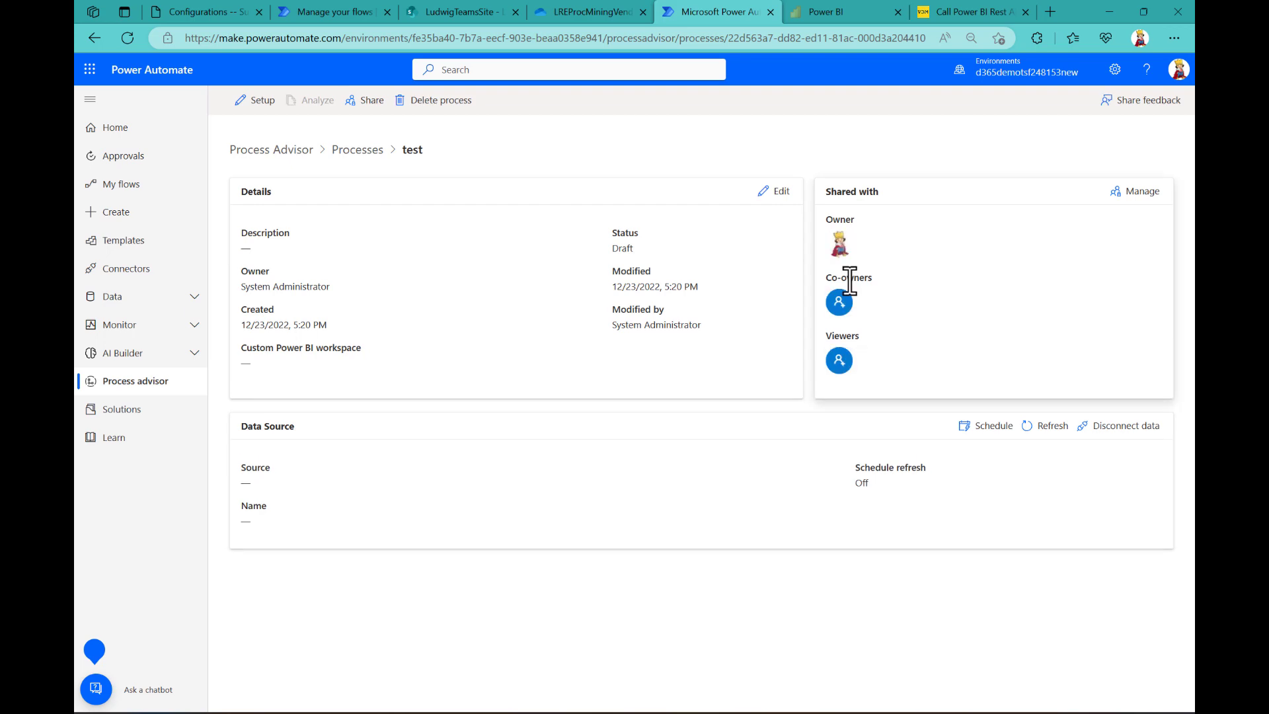
click(259, 102)
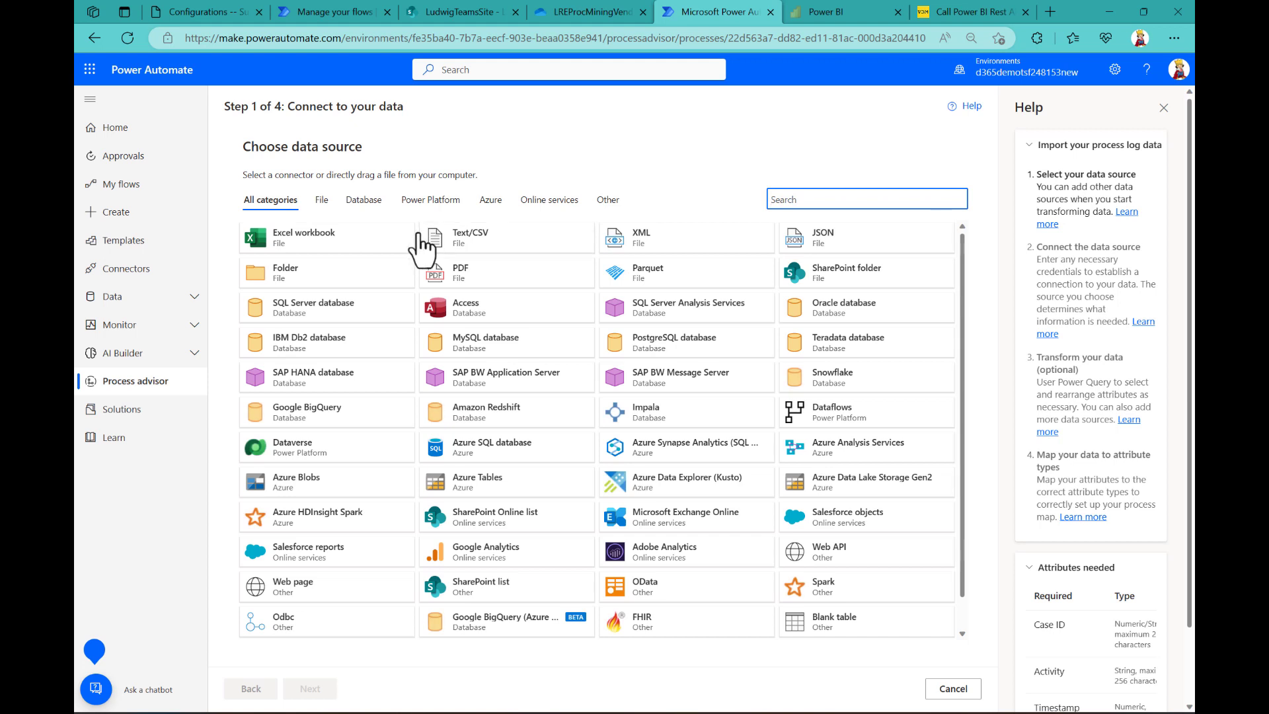
click(283, 250)
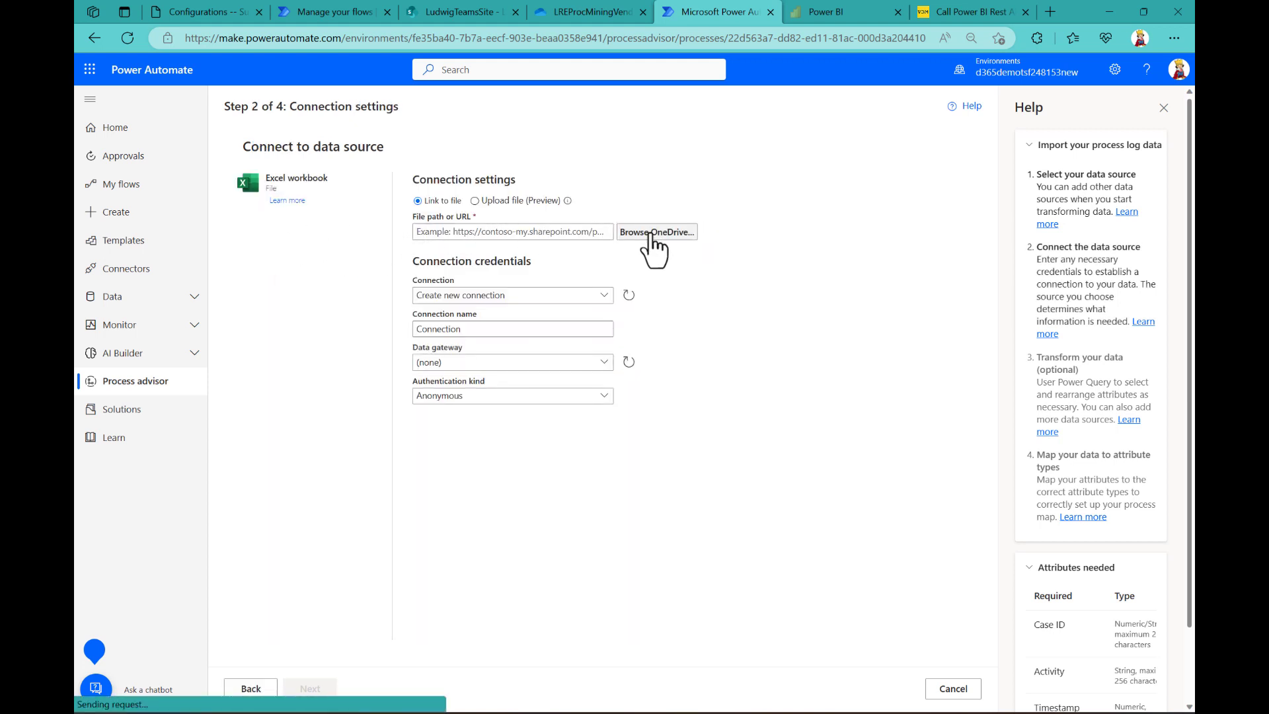
Step: Browse OneDrive to the LREProcMiningVendInvER folder to view the source file, and close the picker without selecting anything
click(651, 233)
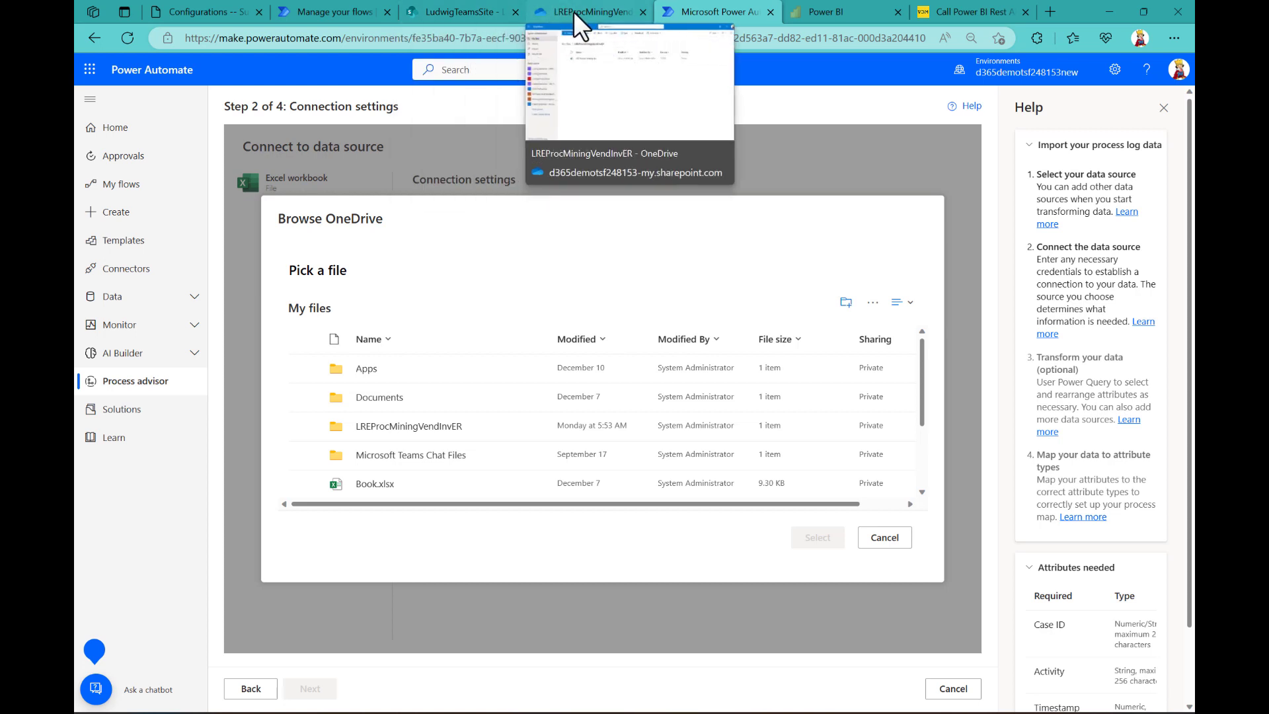
click(399, 427)
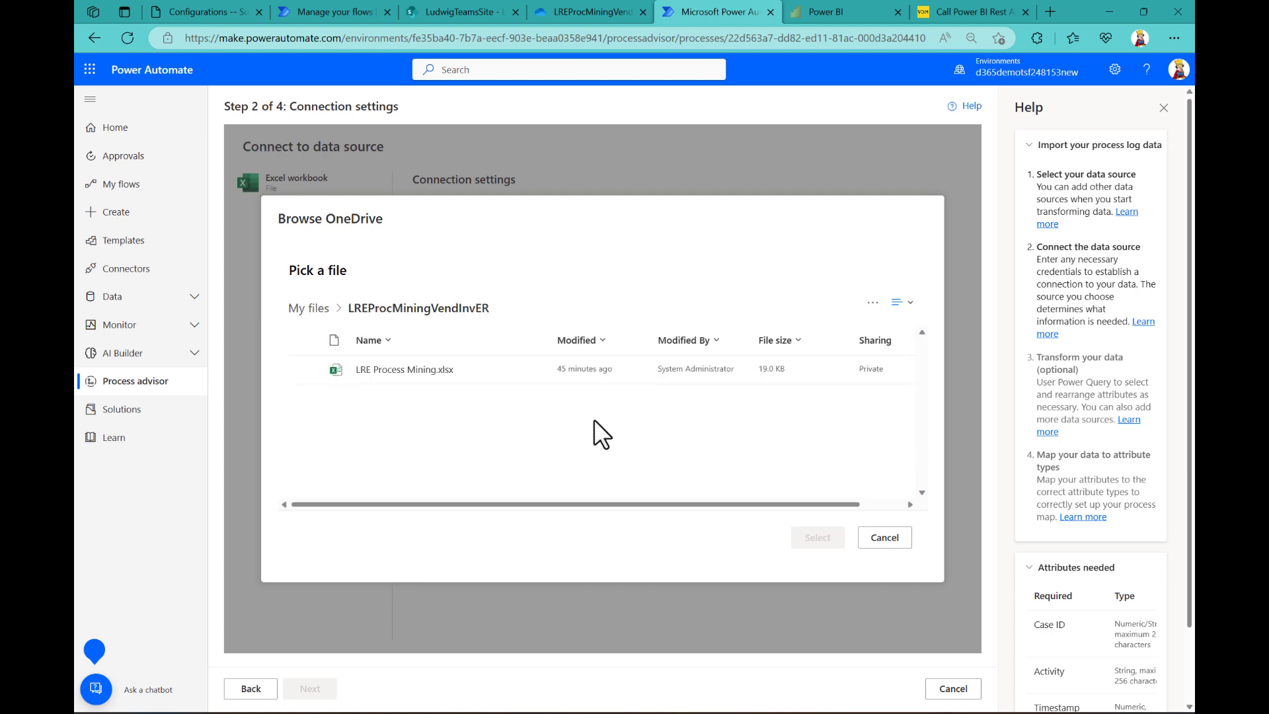
click(885, 538)
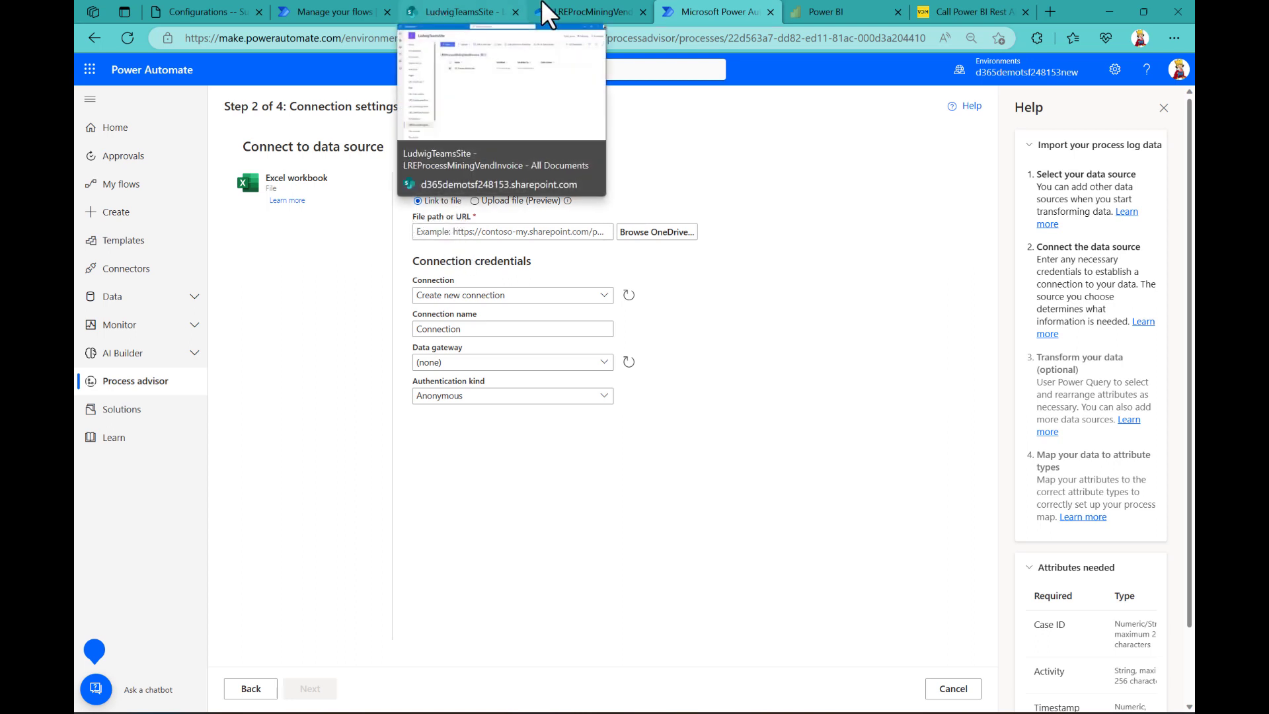
Step: Open the LREProcessAdvisorGetDataFromDataset1 flow to examine its SharePoint-to-OneDrive actions, and check its 28-day run history
click(343, 6)
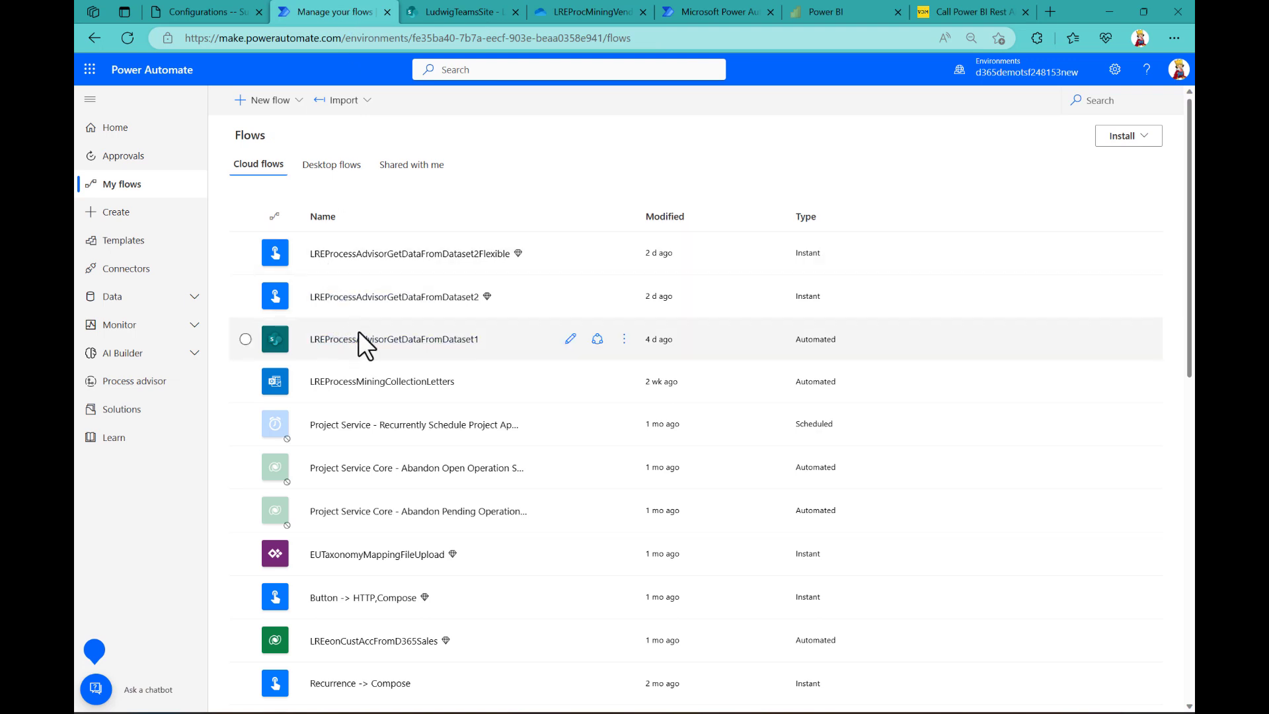
click(567, 344)
click(568, 342)
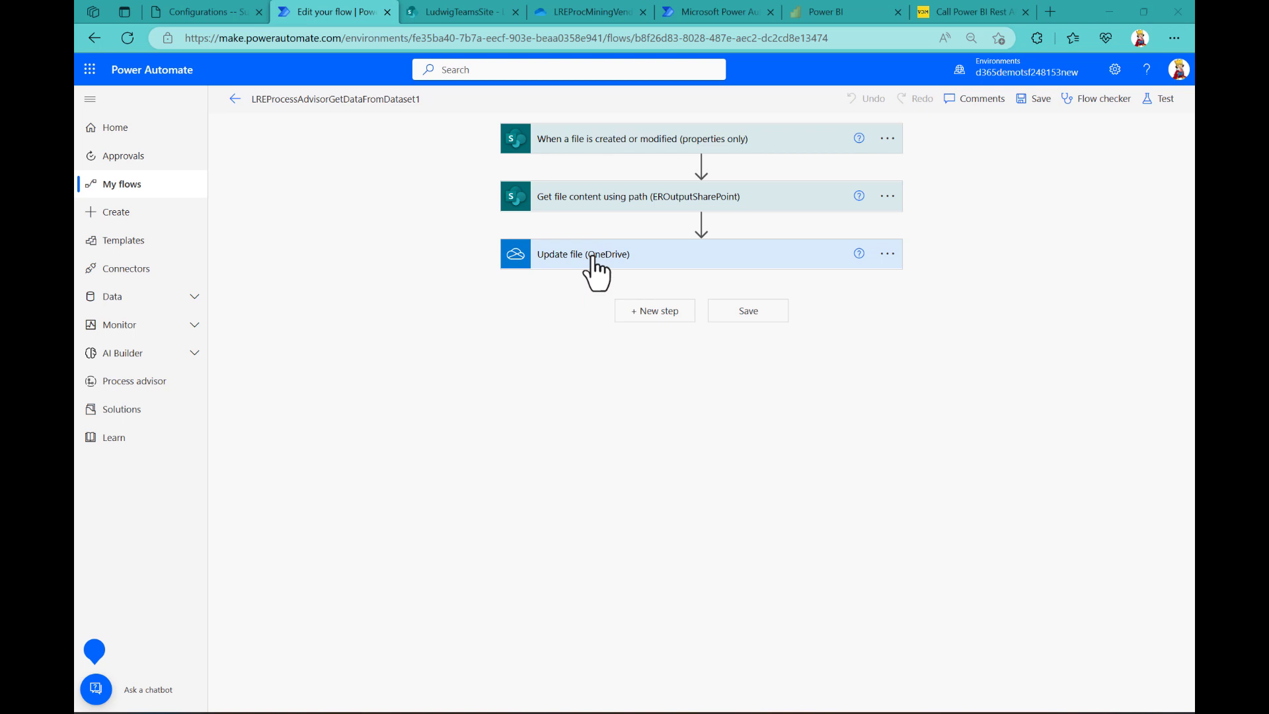
click(235, 99)
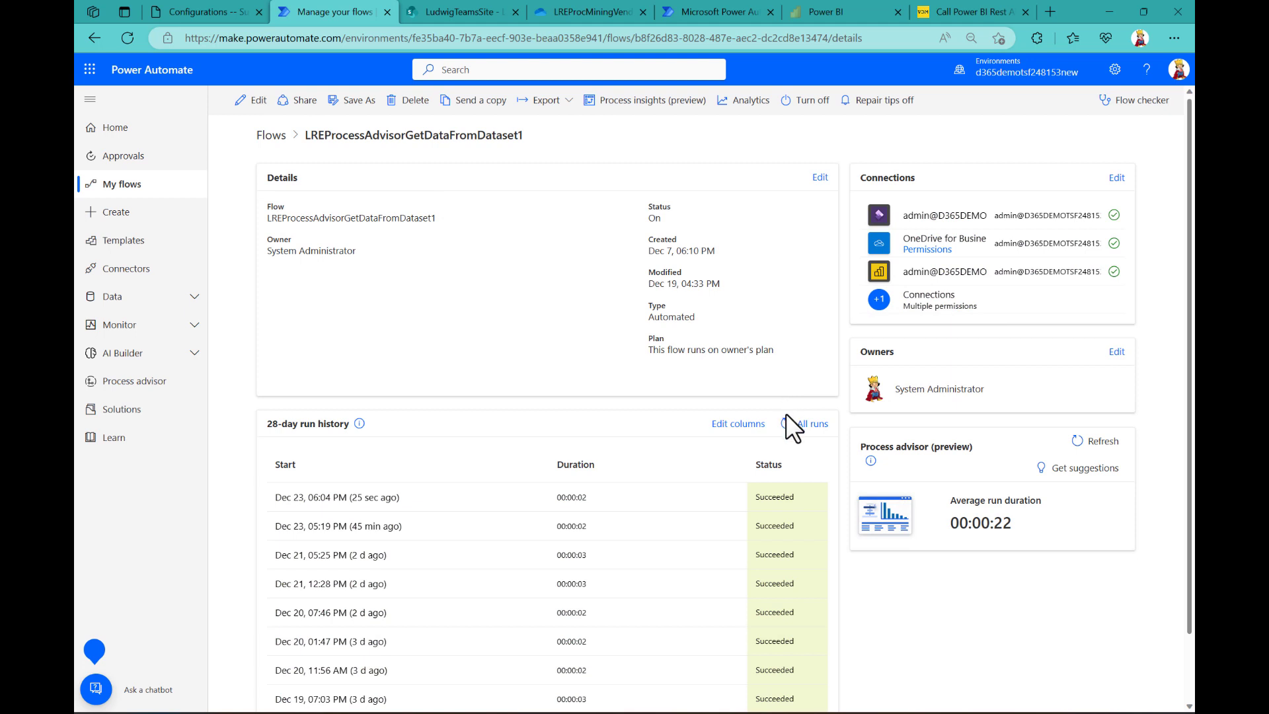
click(787, 423)
Step: Switch to OneDrive, download LRE Process Mining.xlsx from the LREProcMiningVendInvER folder, and open it in Excel with editing enabled
click(593, 8)
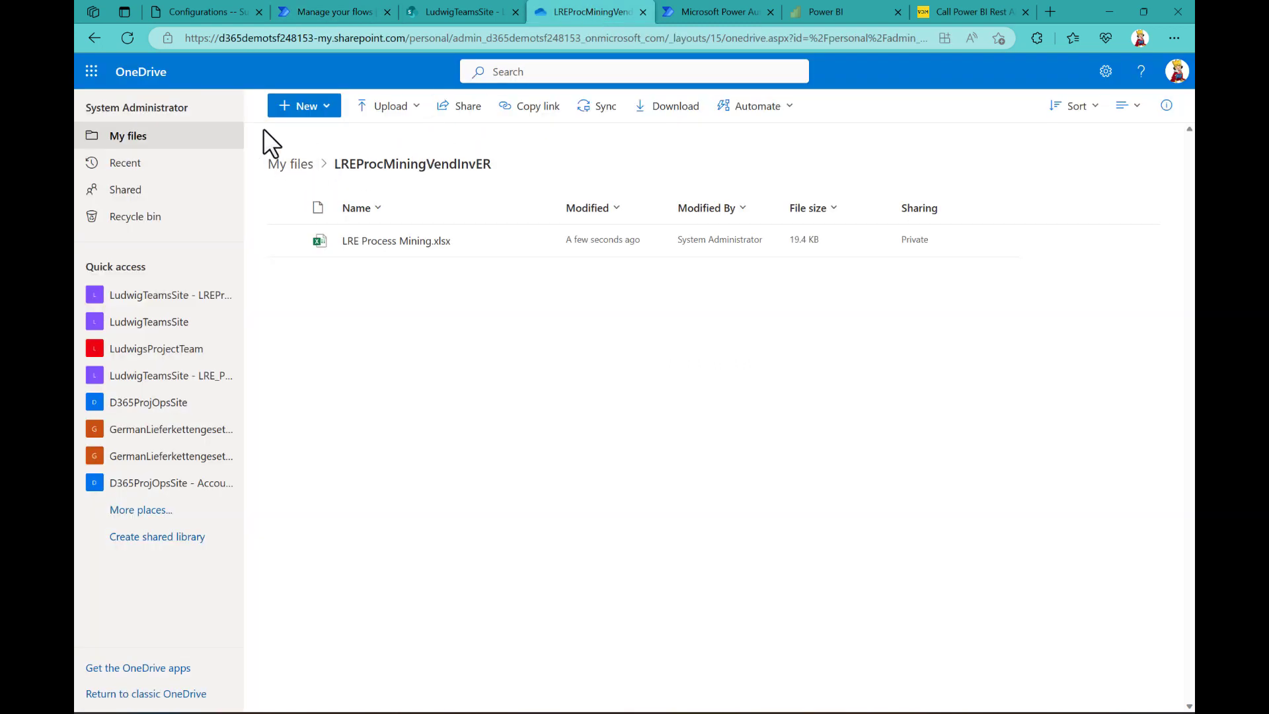
click(127, 39)
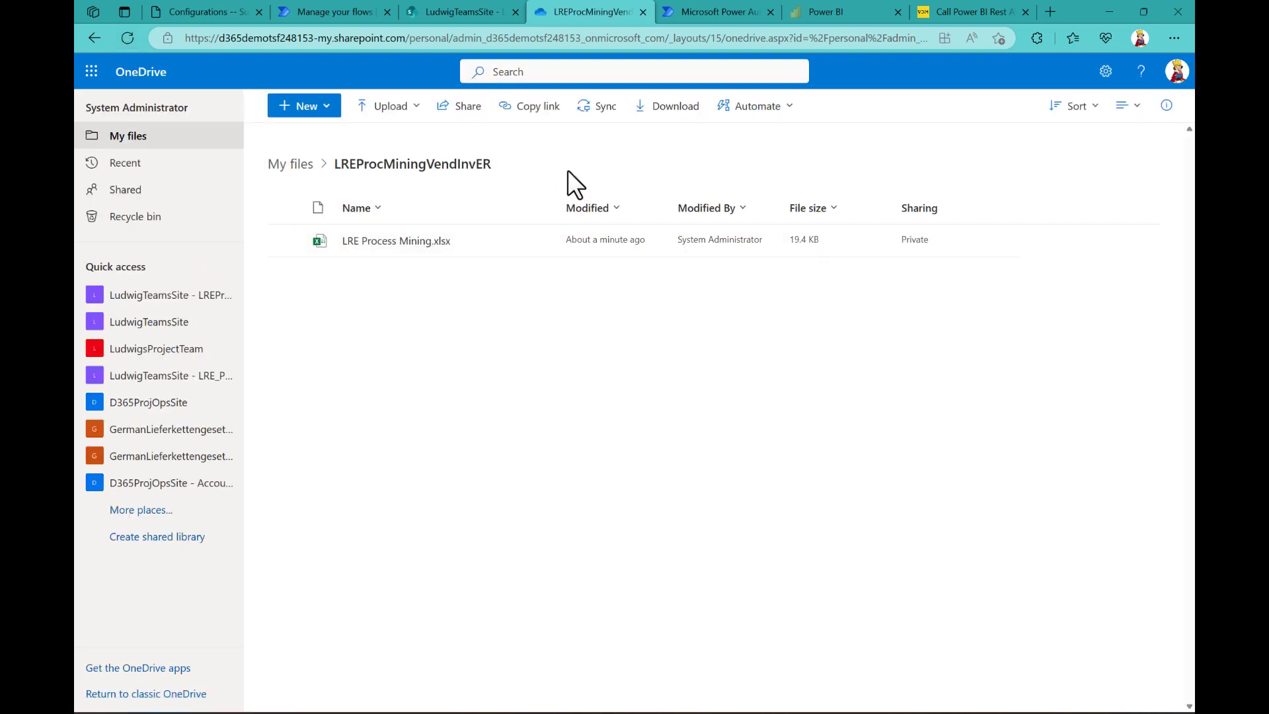
click(538, 242)
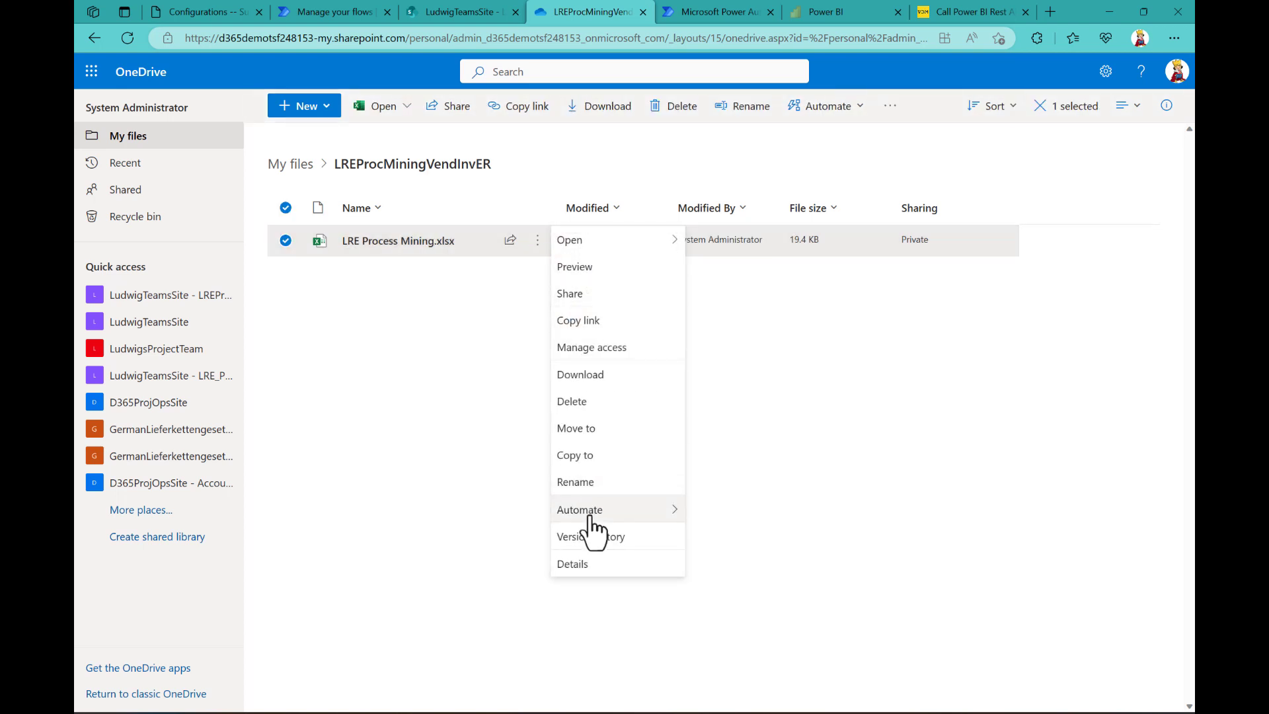
click(591, 374)
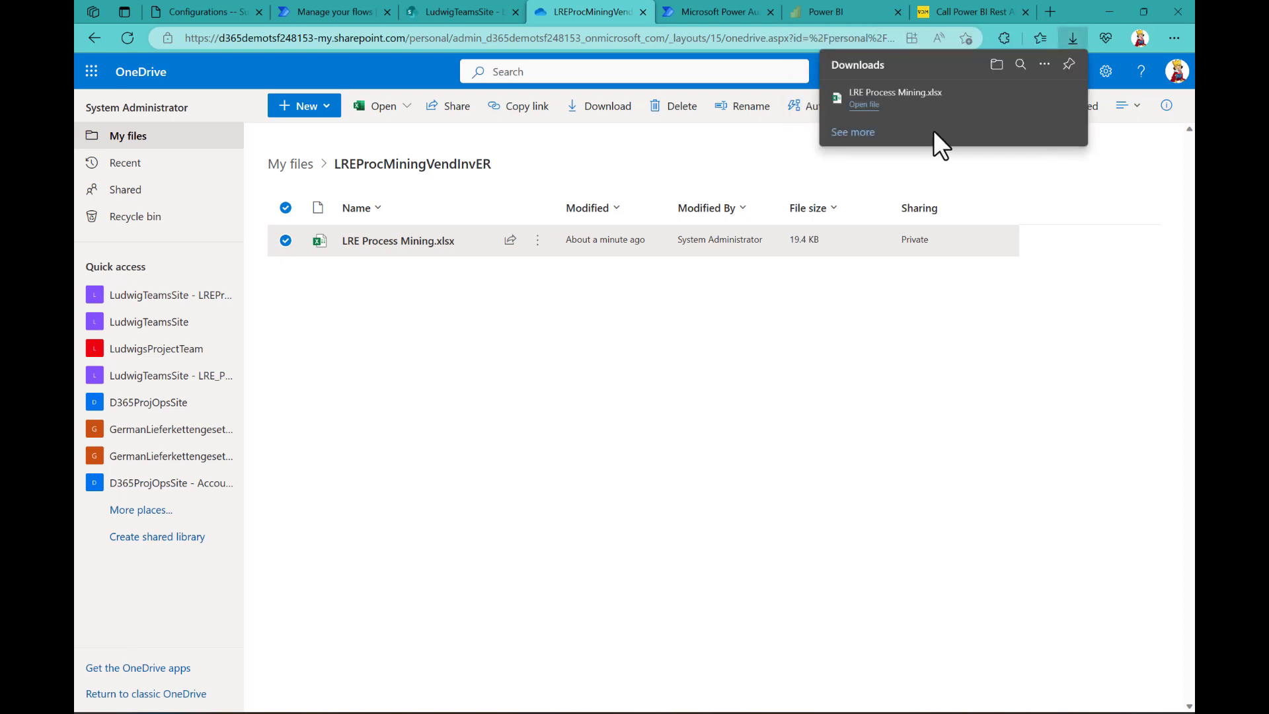
click(919, 96)
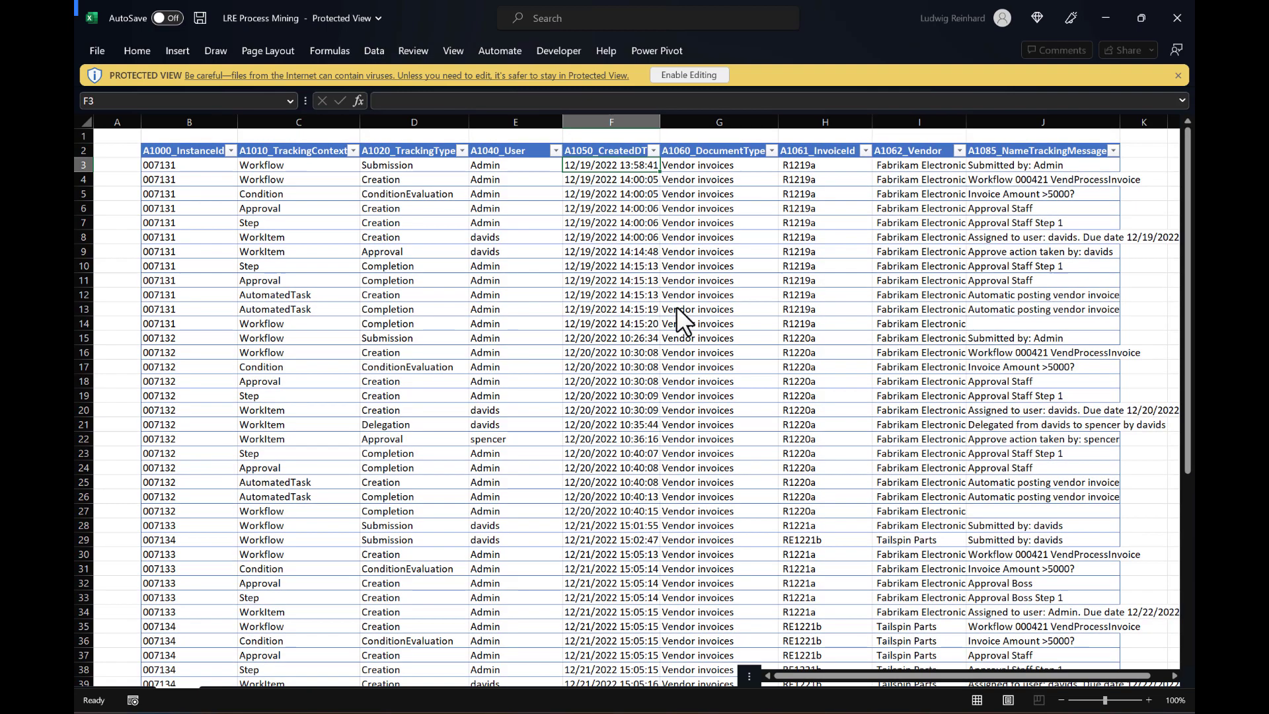
click(704, 77)
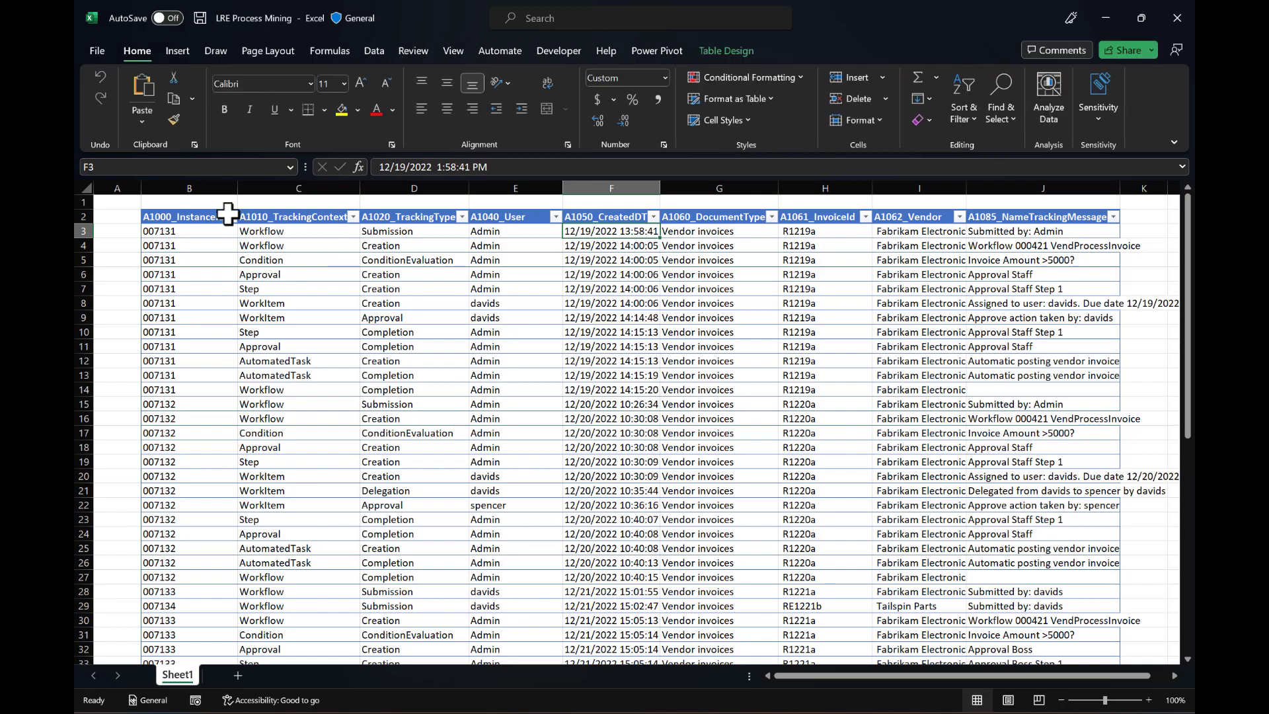
Step: Inspect the A1000_InstanceId column's filter values without filtering, and switch back to the process setup in Power Automate
click(231, 218)
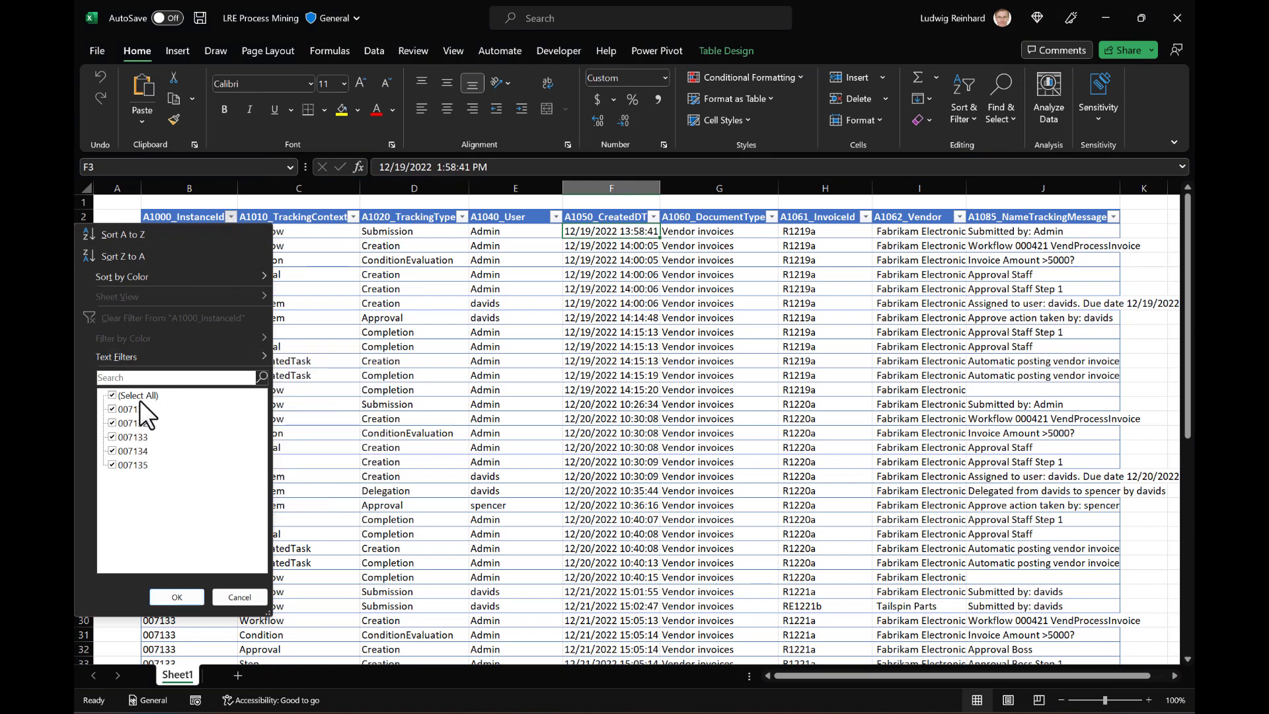
click(231, 597)
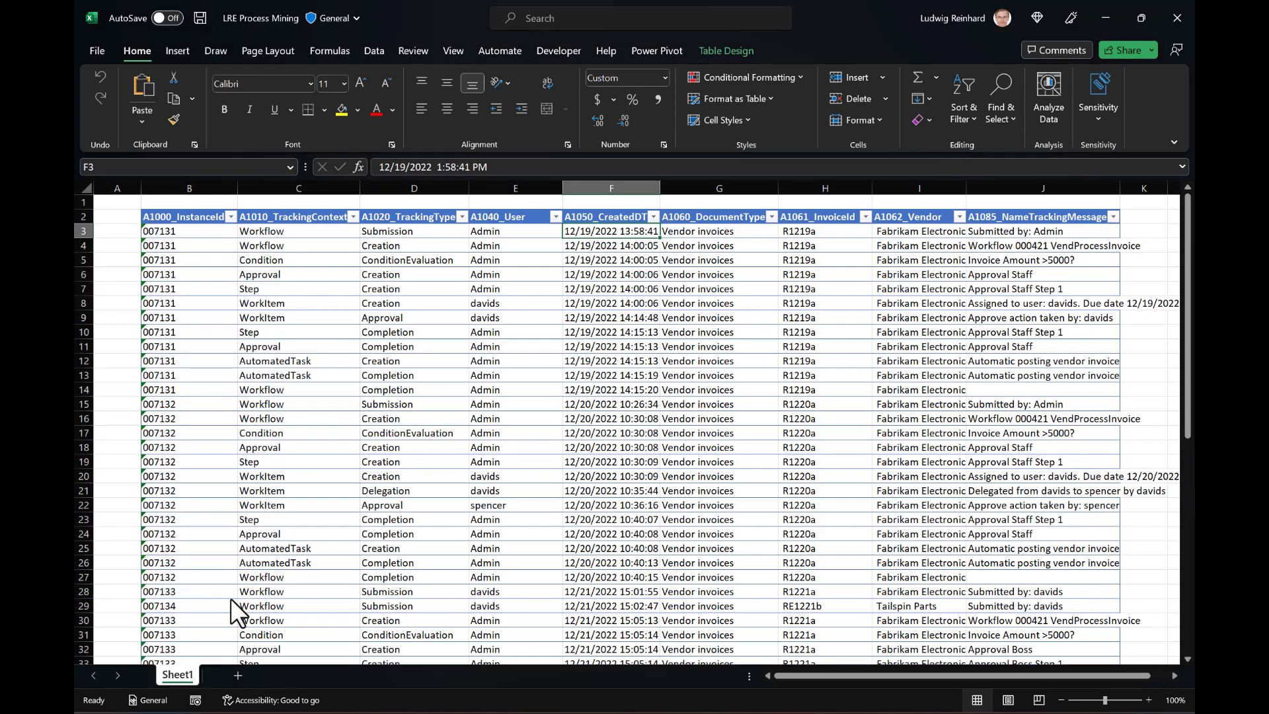
click(1104, 20)
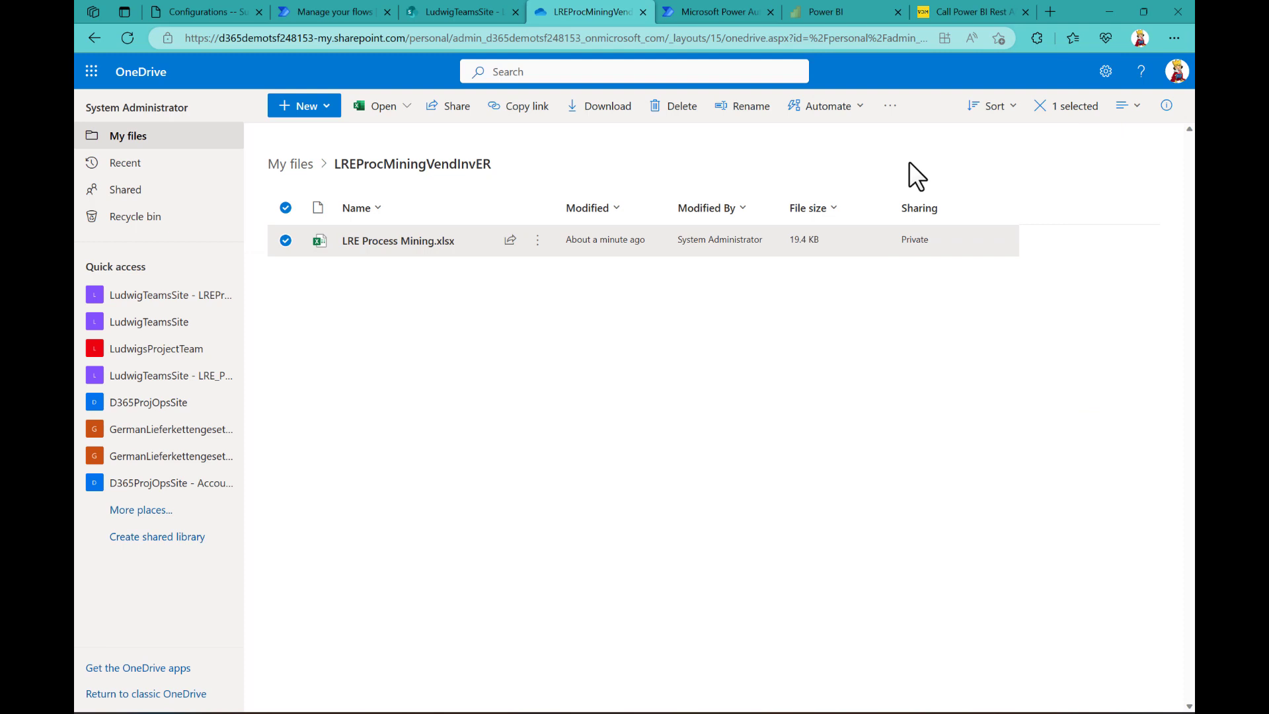
click(723, 10)
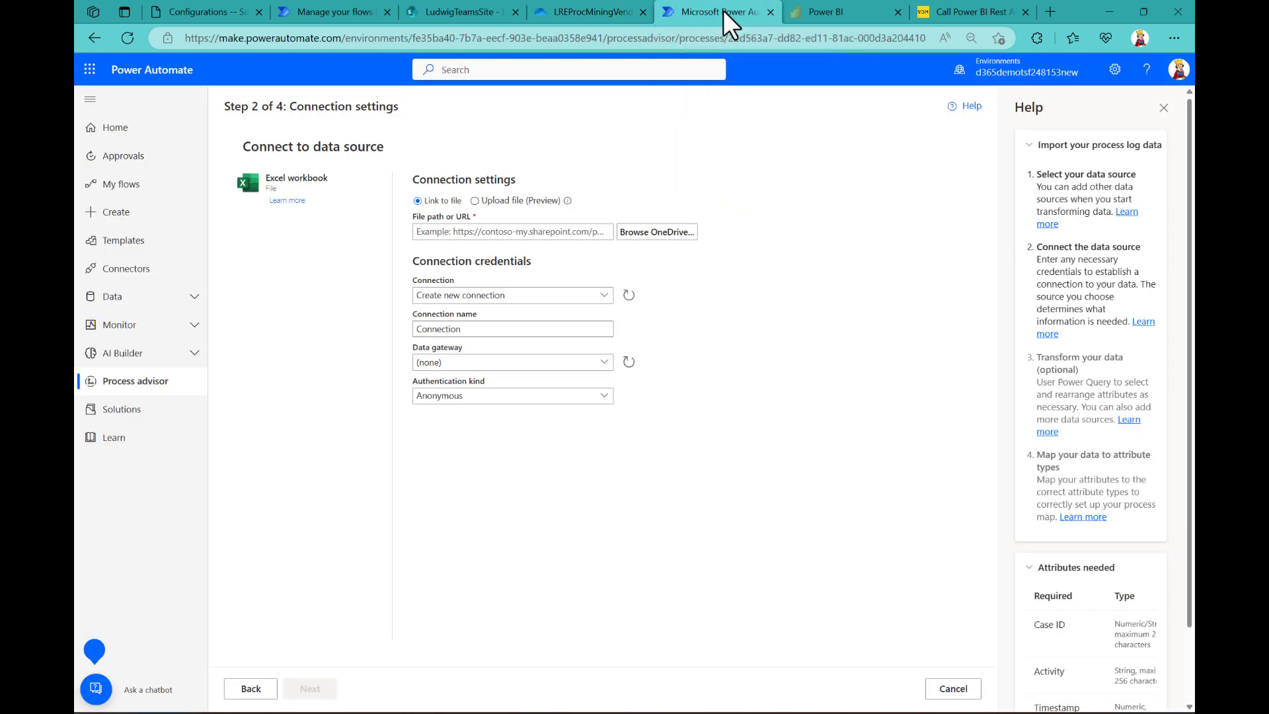
Step: Open the LREDemoBlogPost3AutoUpdateER process report from process advisor and reanalyze the process with updated data
click(142, 384)
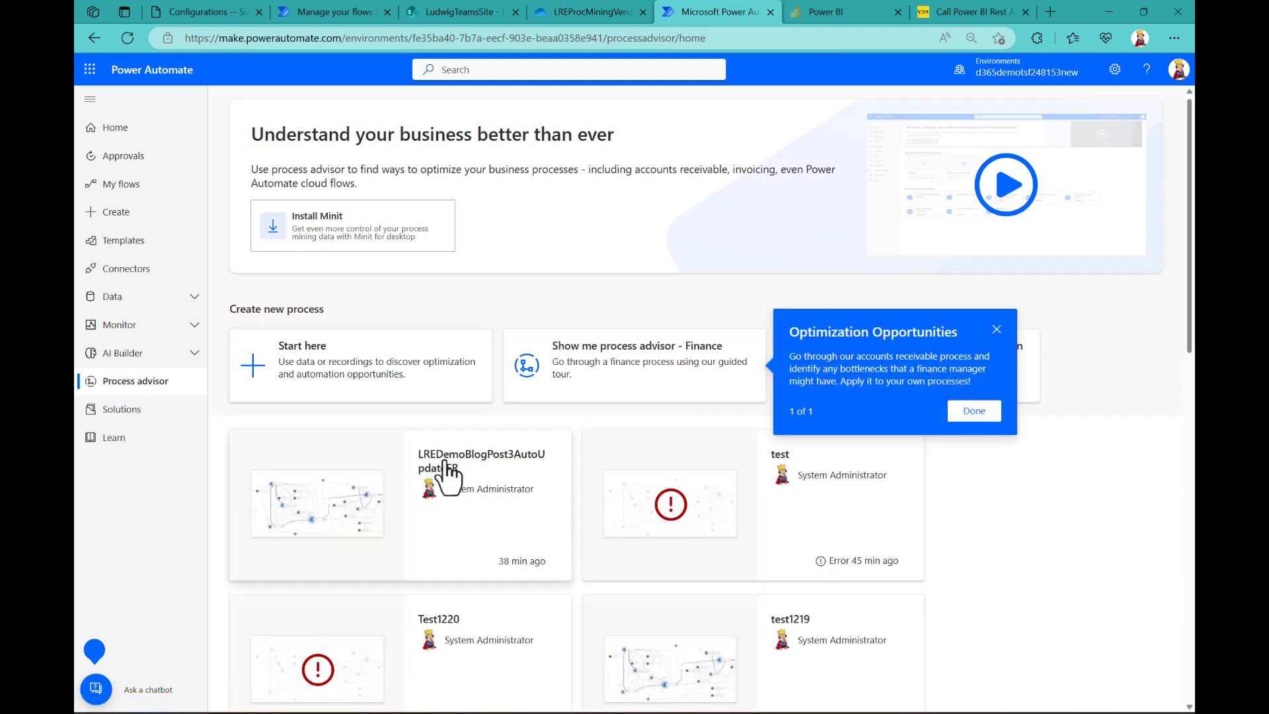
click(494, 471)
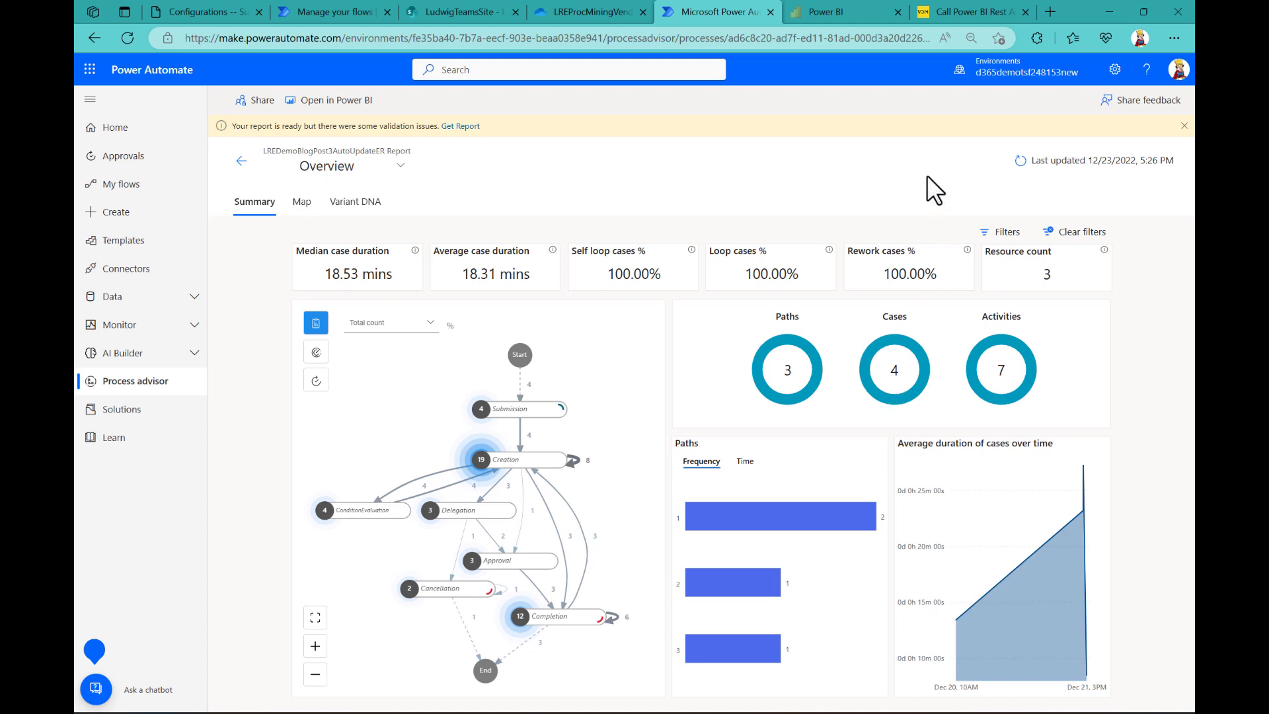
click(1019, 164)
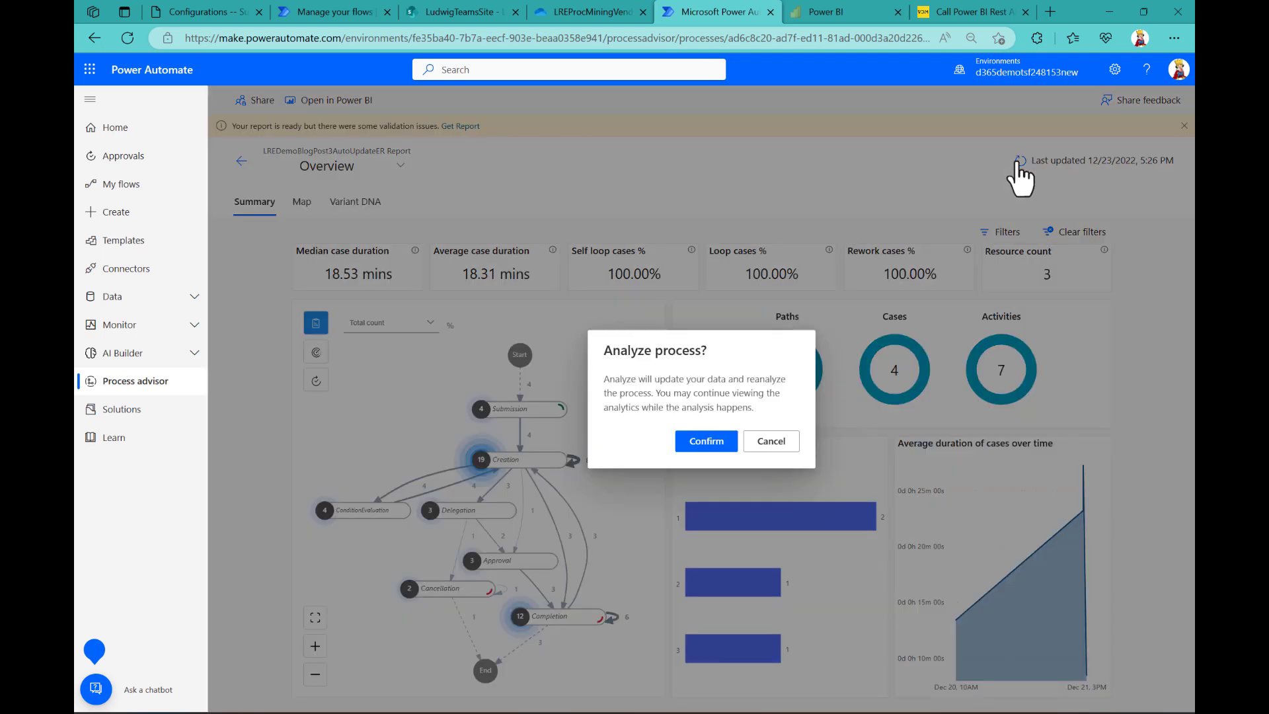
click(721, 442)
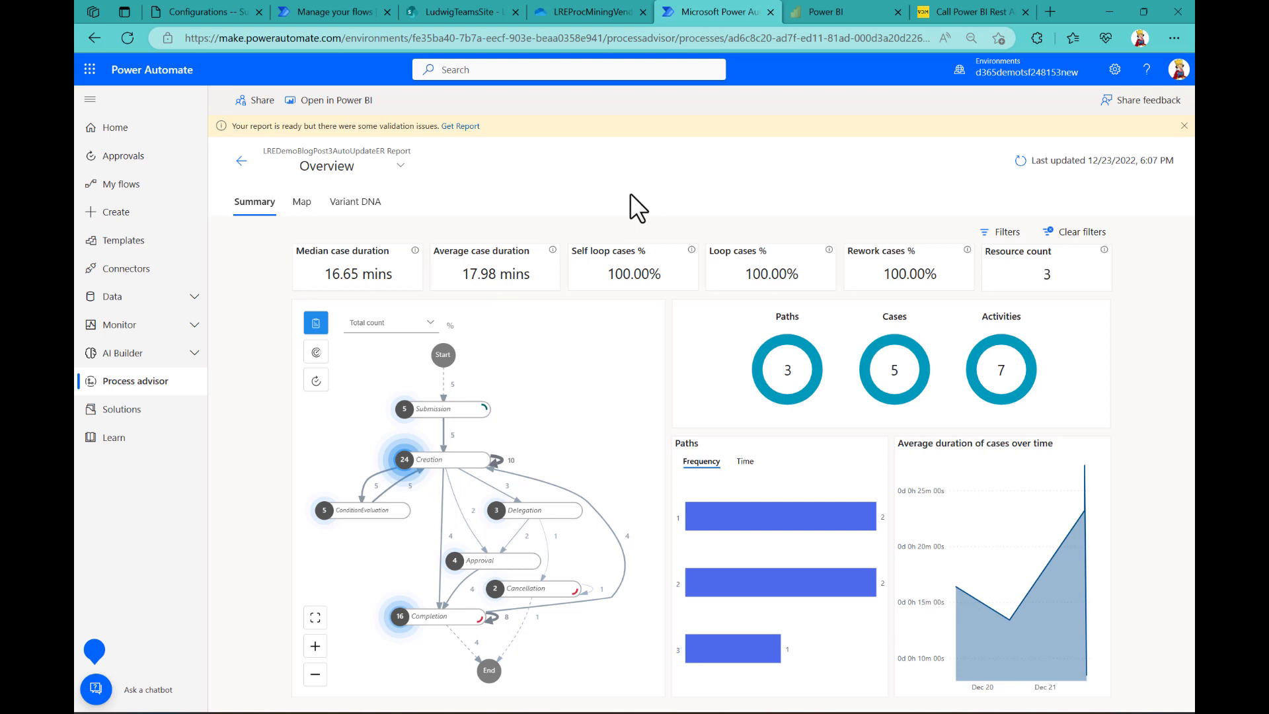
Step: Return to the process overview and inspect its Power BI workspace and report name in the editable details, without saving changes
click(242, 162)
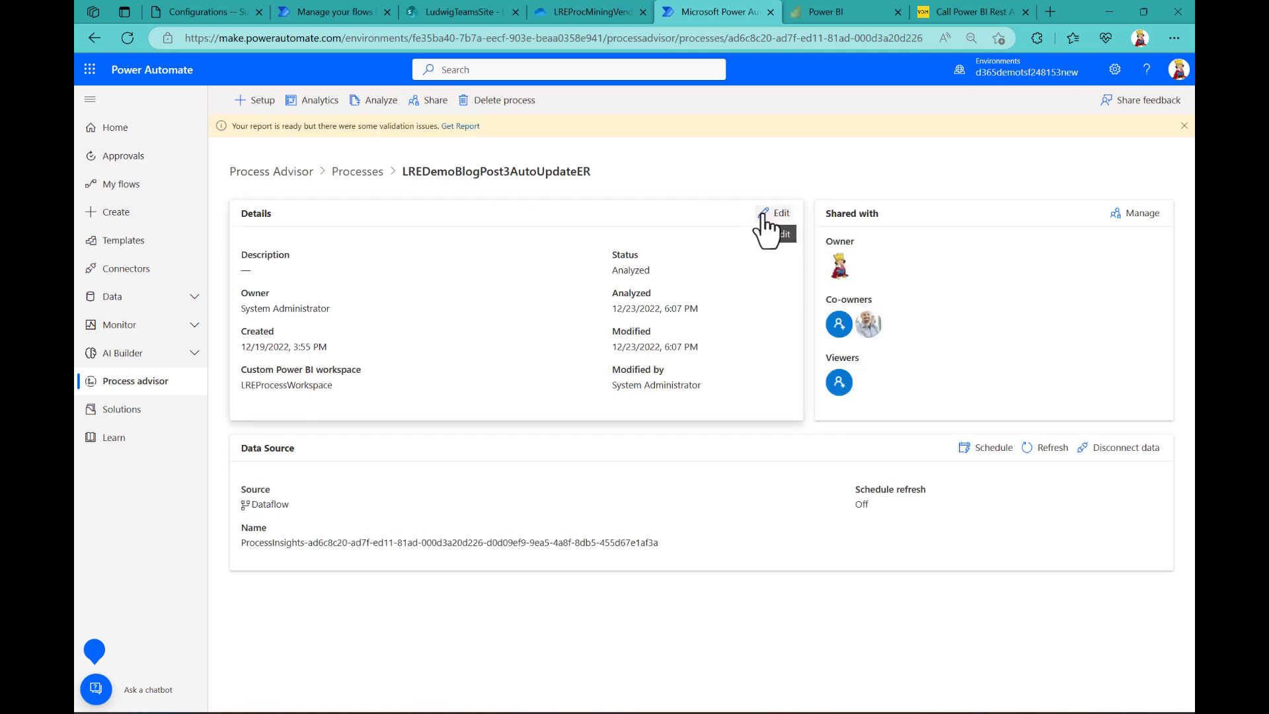
click(765, 217)
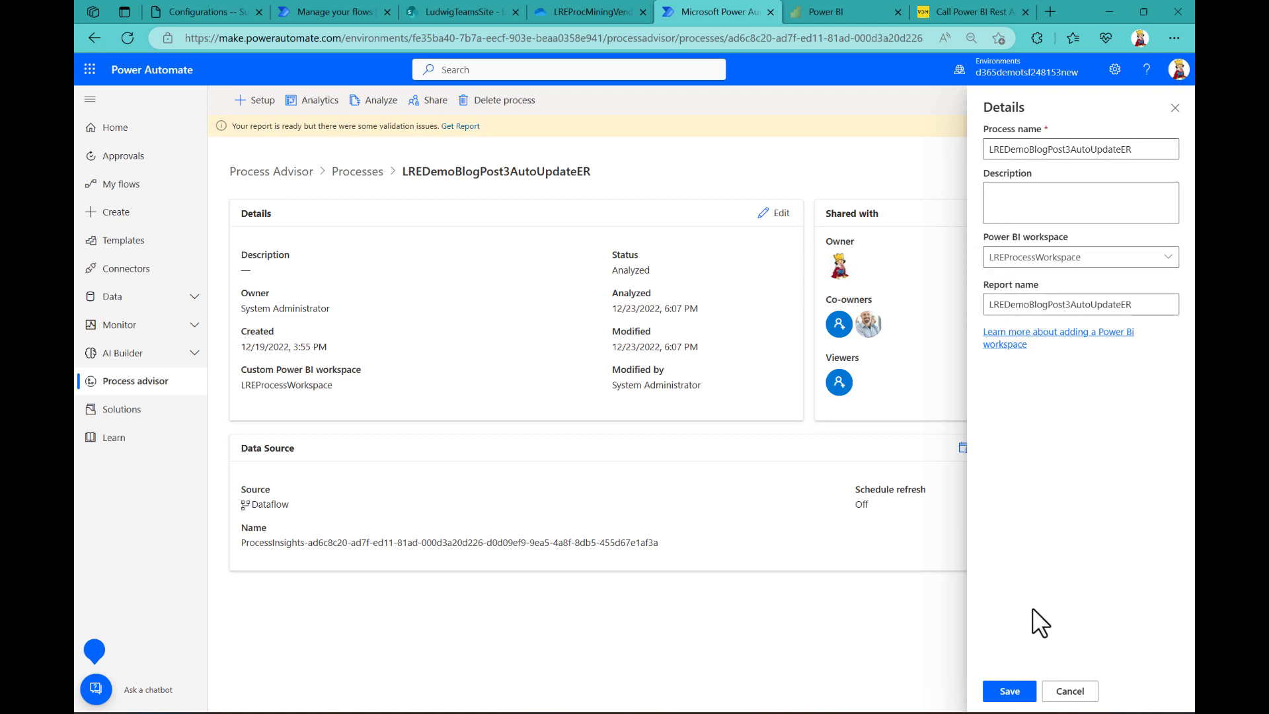
click(1072, 692)
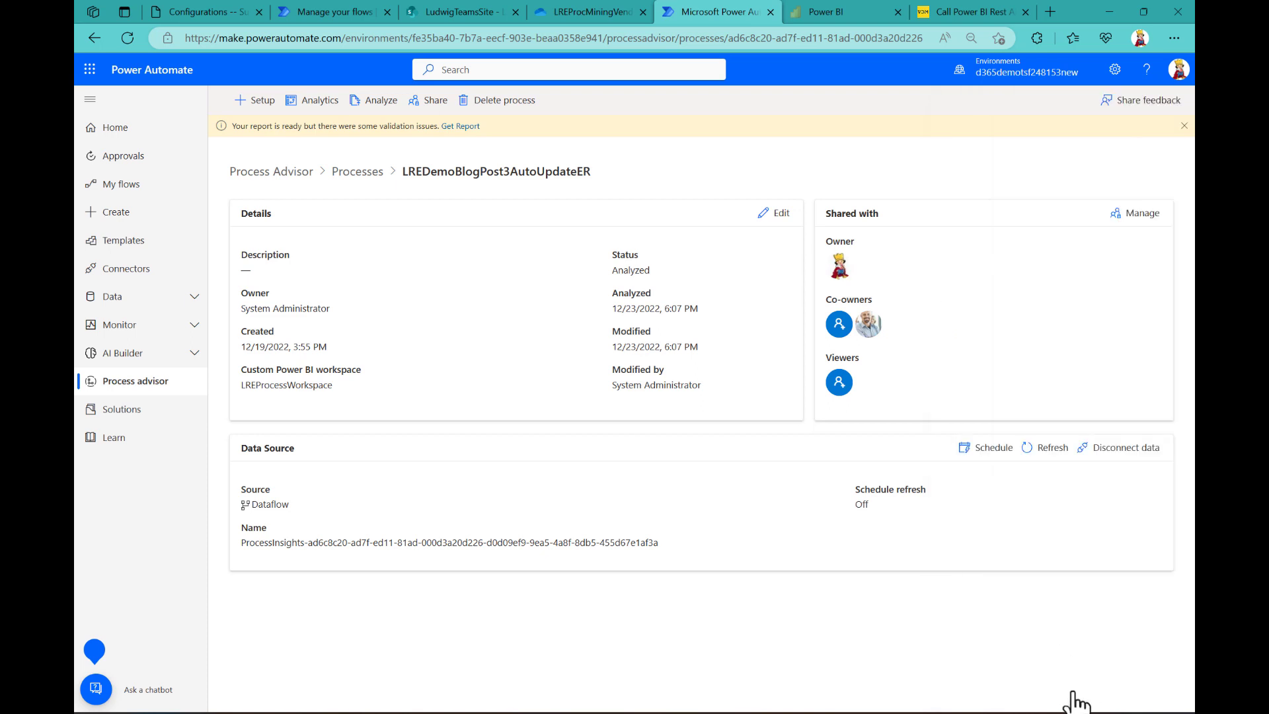
Step: Switch to Power BI and open the LREDemoBlogPost3AutoUpdateER dataset in LREProcessWorkspace
click(844, 13)
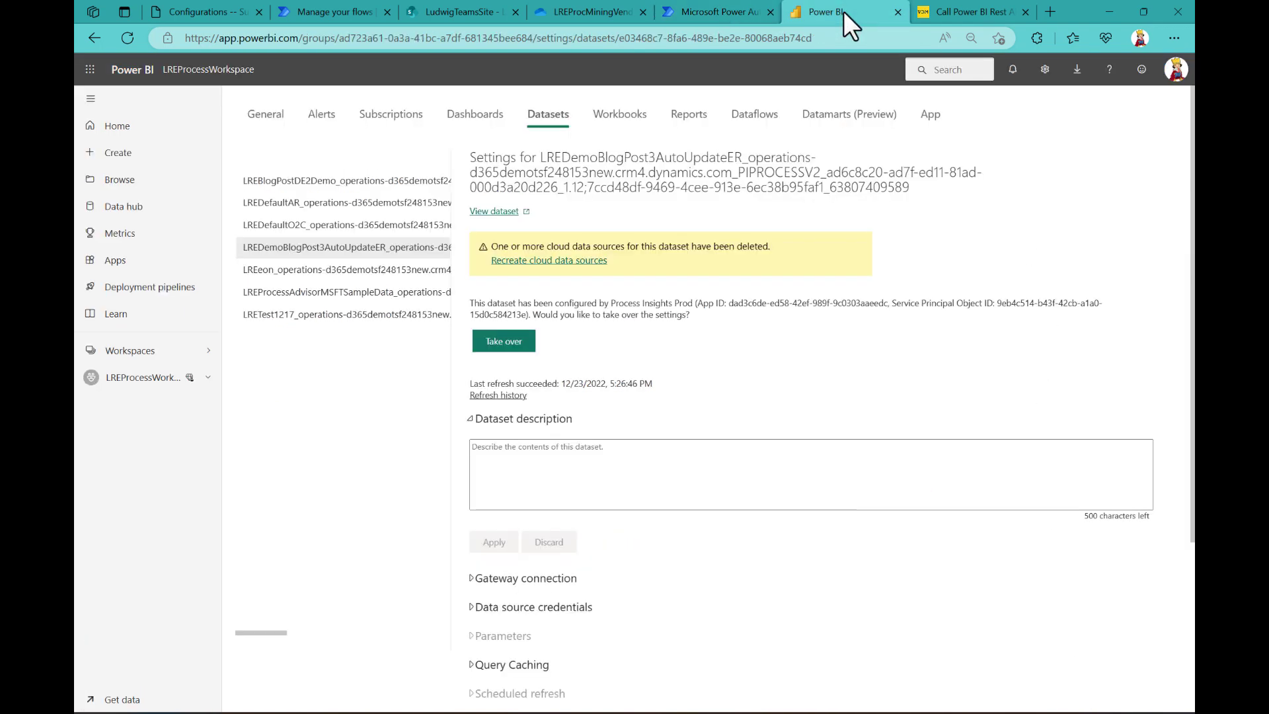
click(159, 353)
click(322, 188)
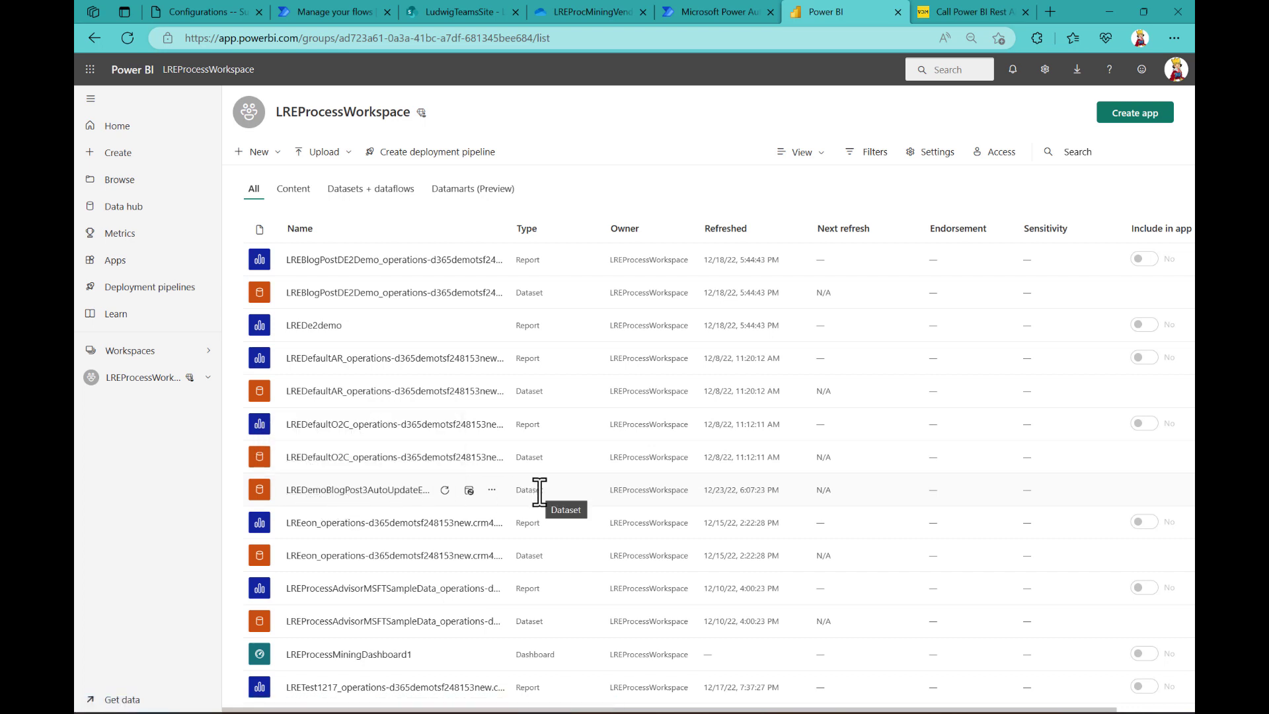
click(390, 493)
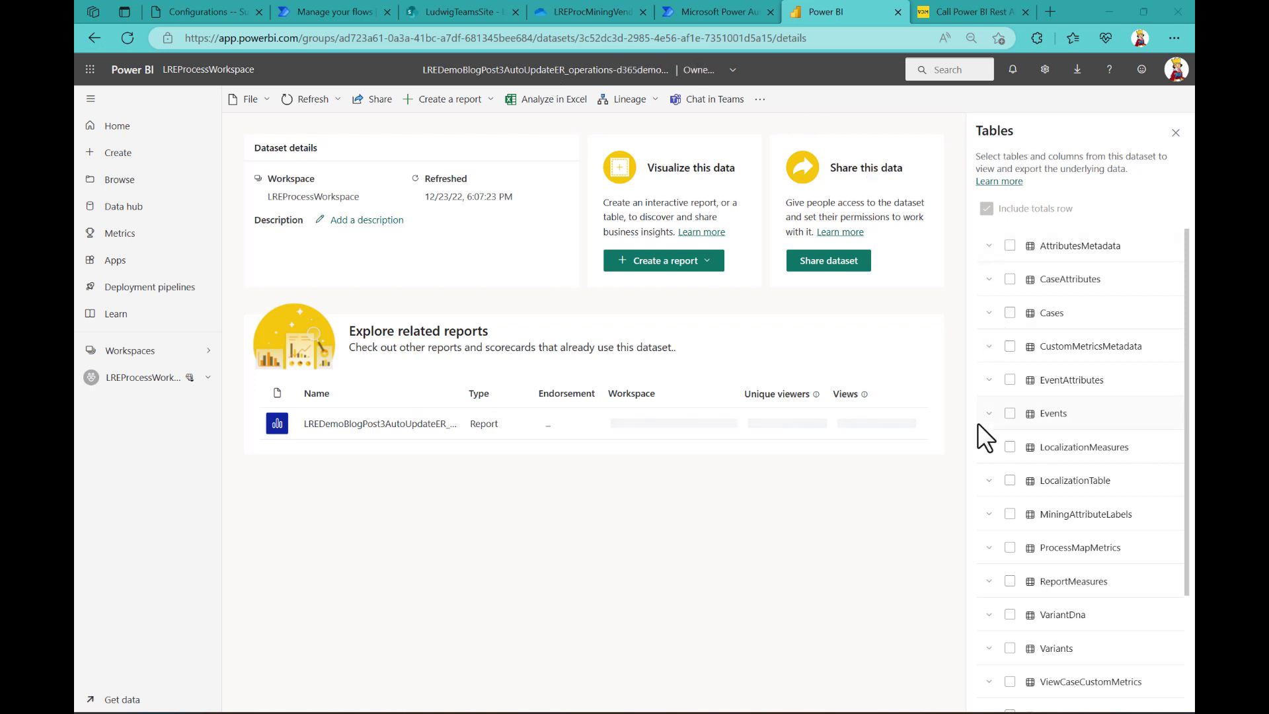
Step: Preview the Case Frequency and Average Duration Value measures from the ReportMeasures table
click(989, 581)
click(1035, 614)
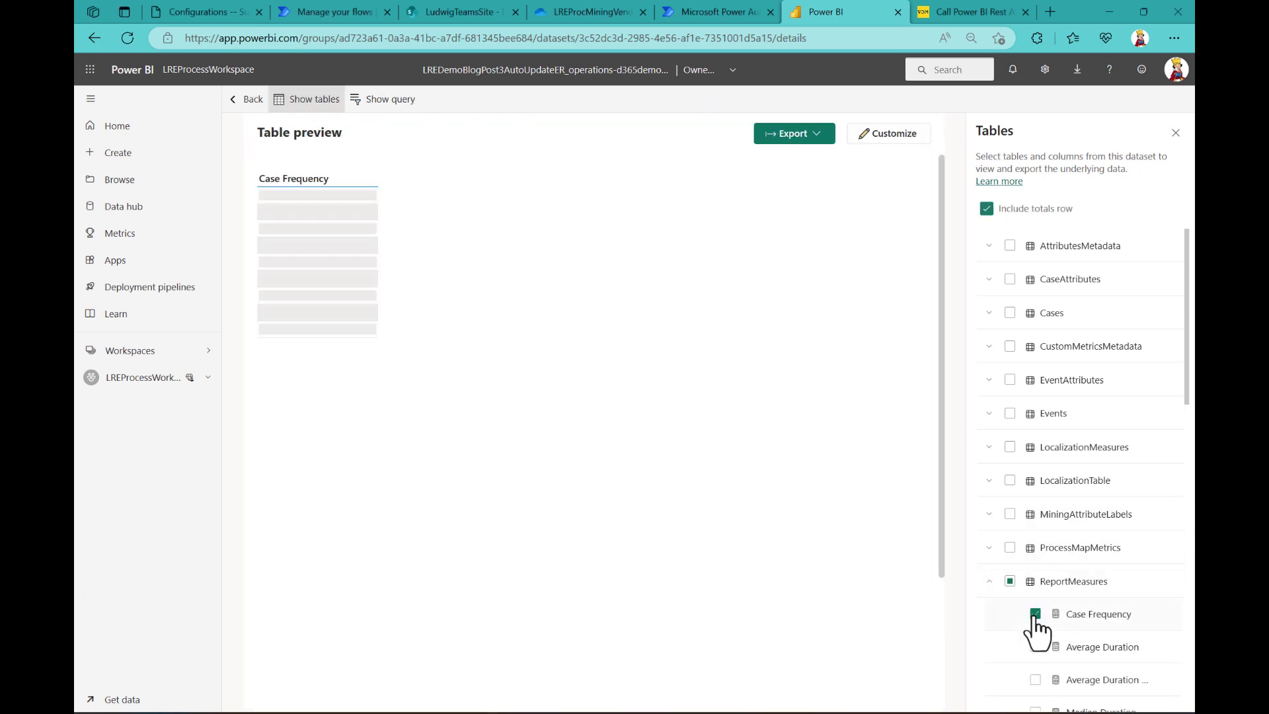
scroll(1048, 505, down, 3)
scroll(1048, 505, down, 1)
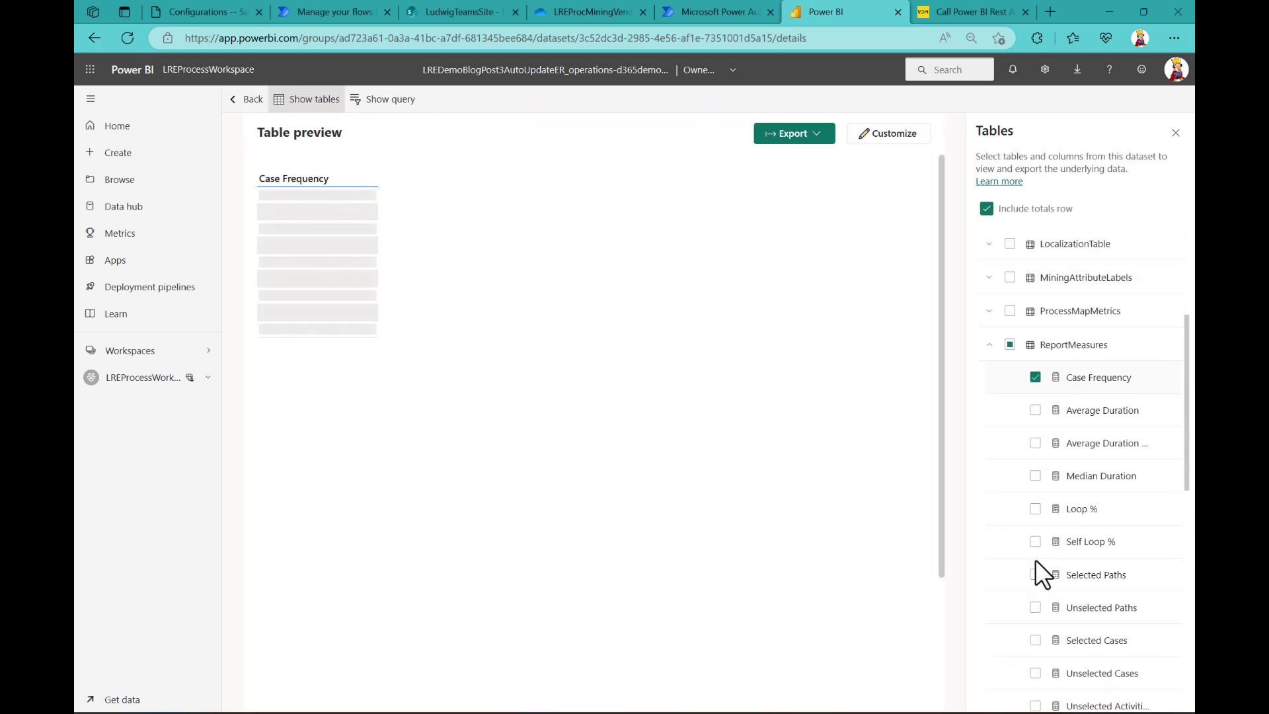
scroll(1035, 558, down, 3)
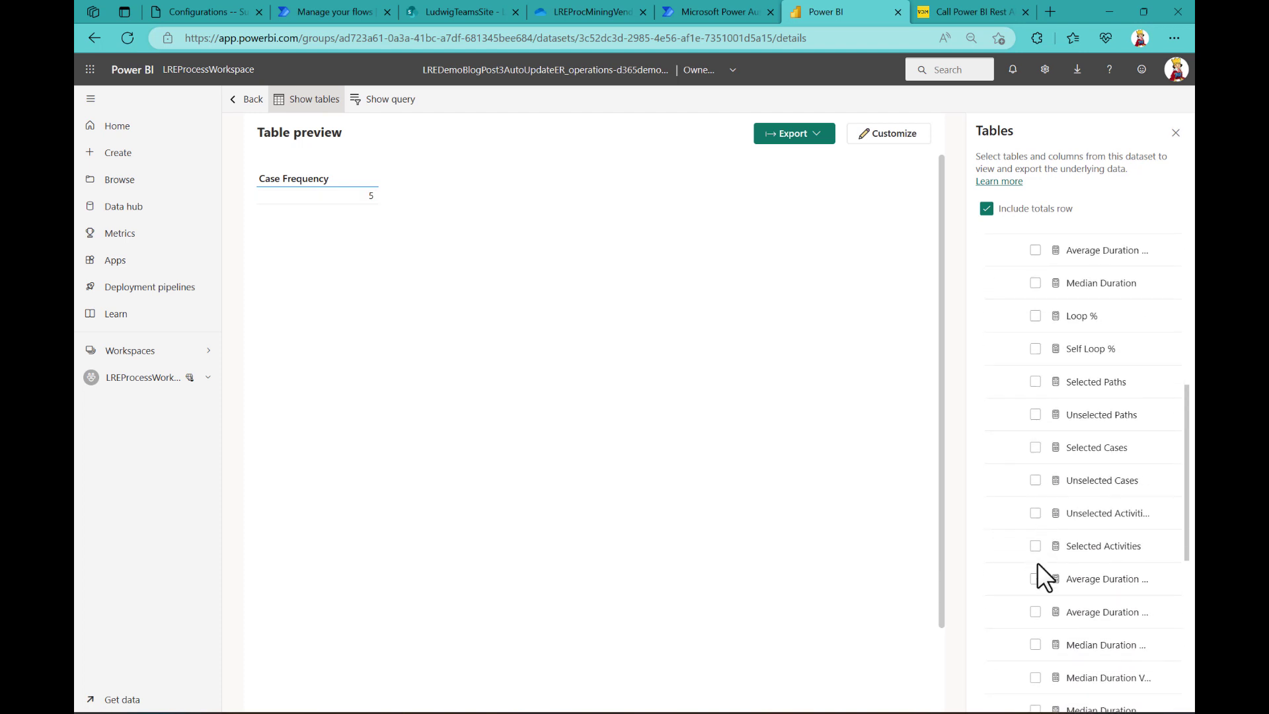
click(1035, 612)
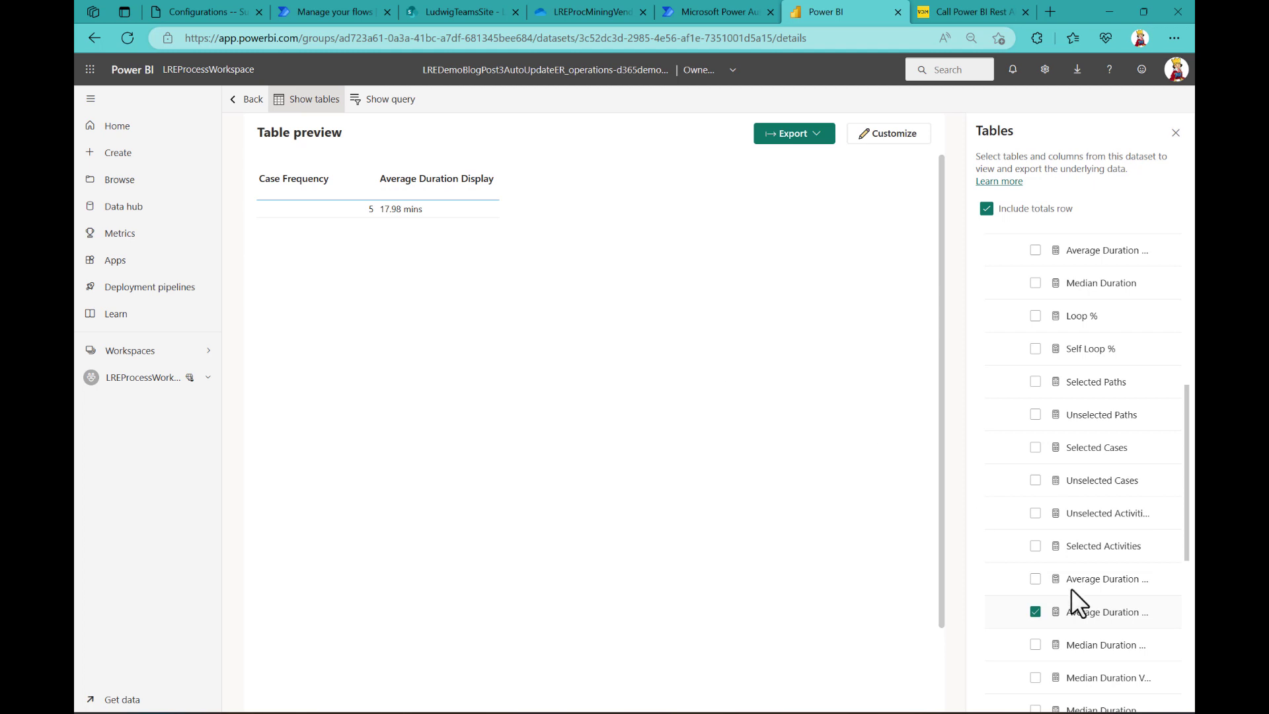
click(1035, 612)
click(1035, 579)
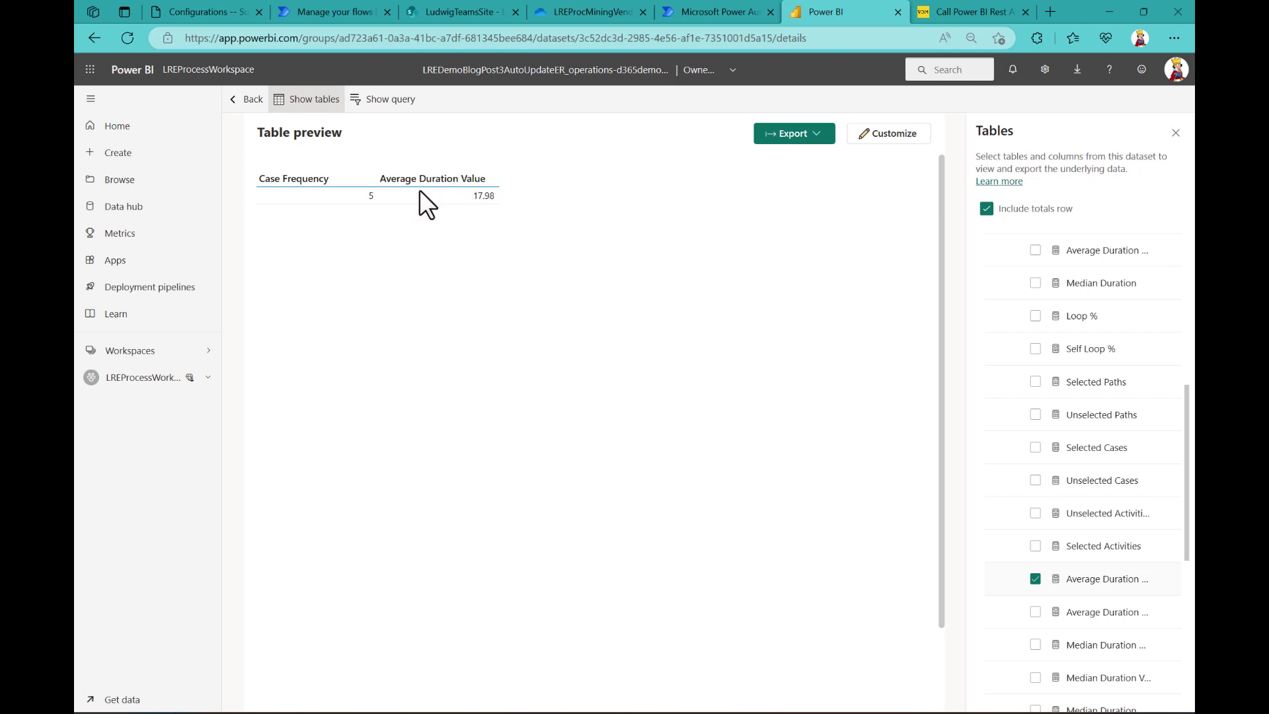
Step: Compare the previewed measures with the process analytics in Power Automate, and display the query behind the Power BI table preview
click(705, 12)
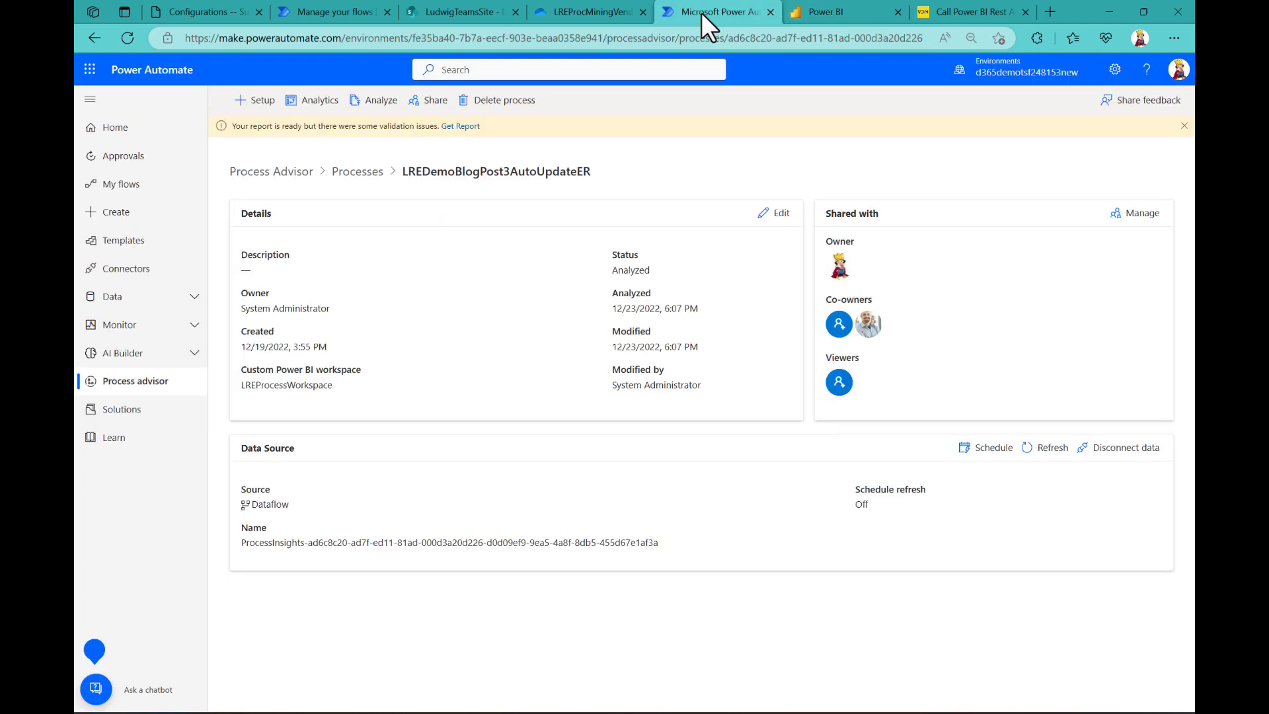
click(322, 104)
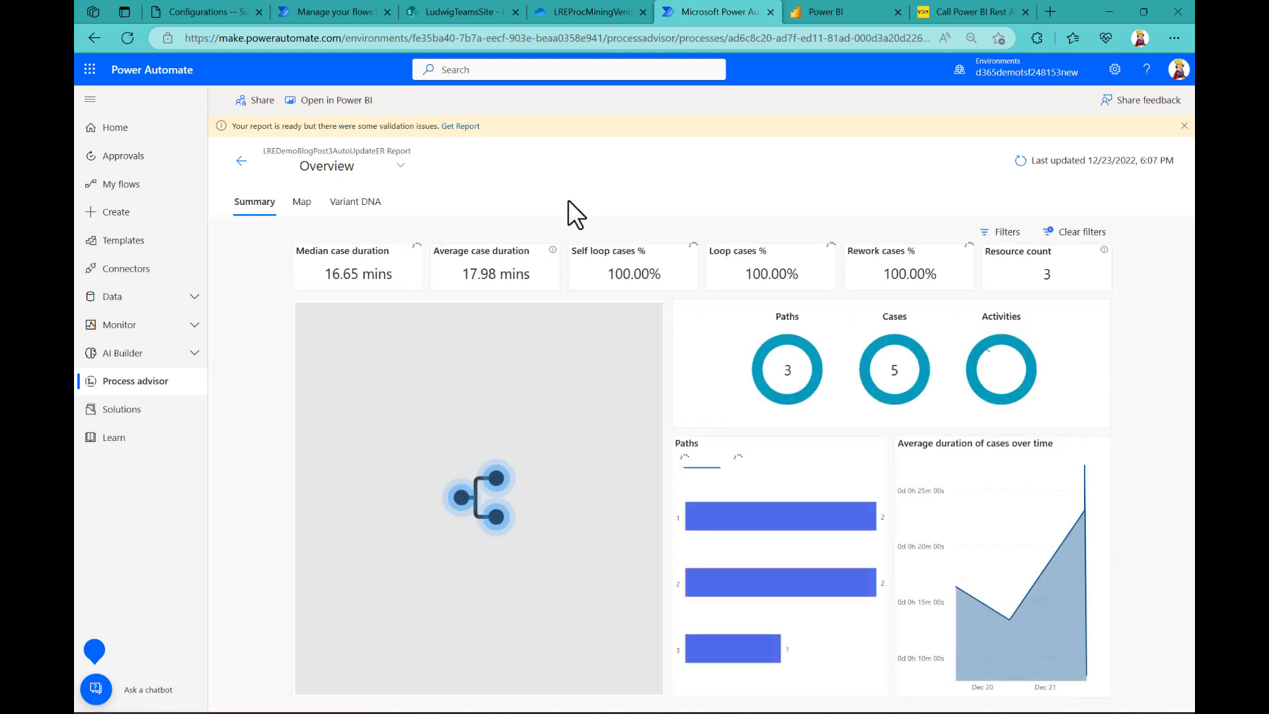
click(839, 11)
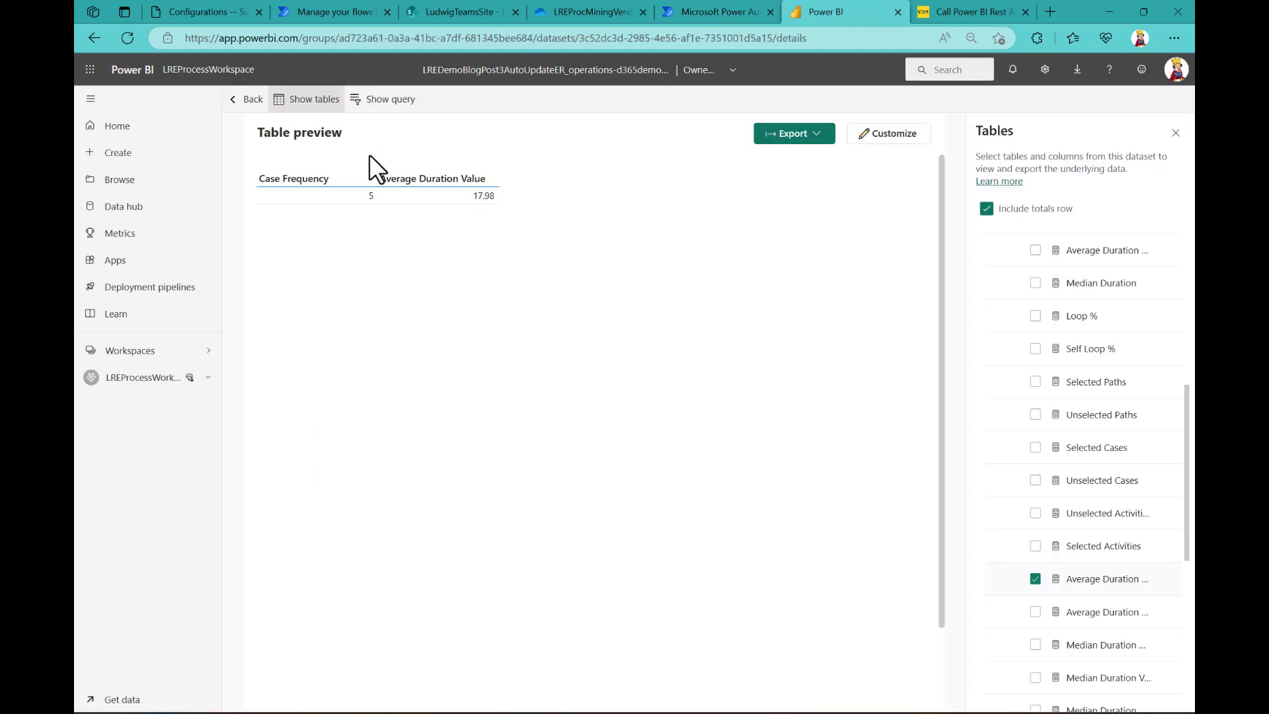
click(387, 100)
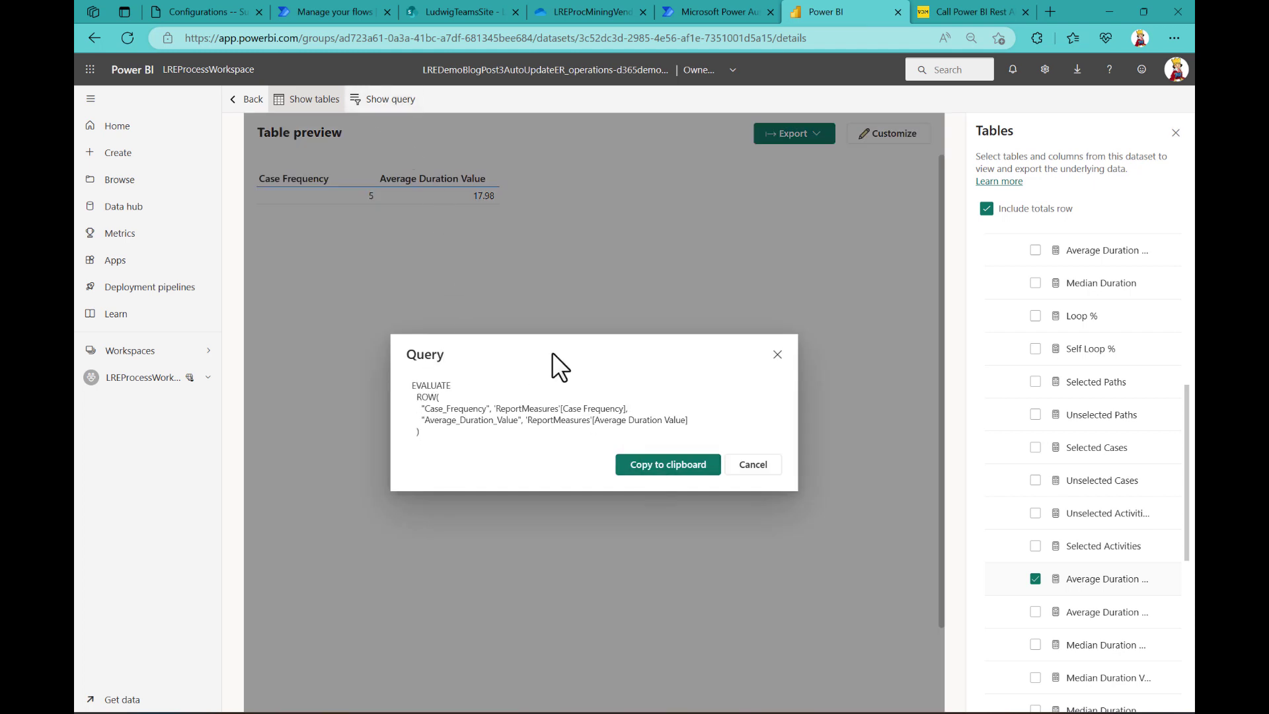
Step: Open the LREProcessAdvisorGetDataFromDataset2 flow for editing in Power Automate and select the LREDemoBlogPost3AutoUpdateER dataset in its Power BI query action
click(340, 8)
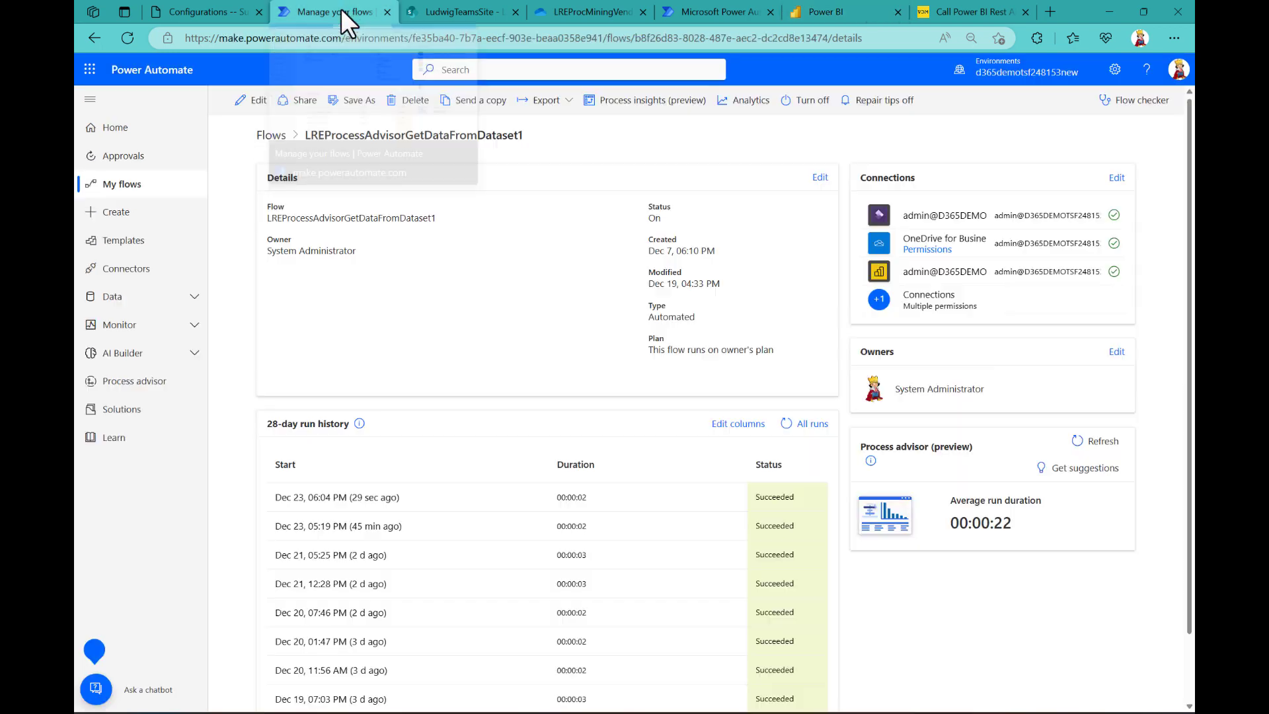
click(134, 187)
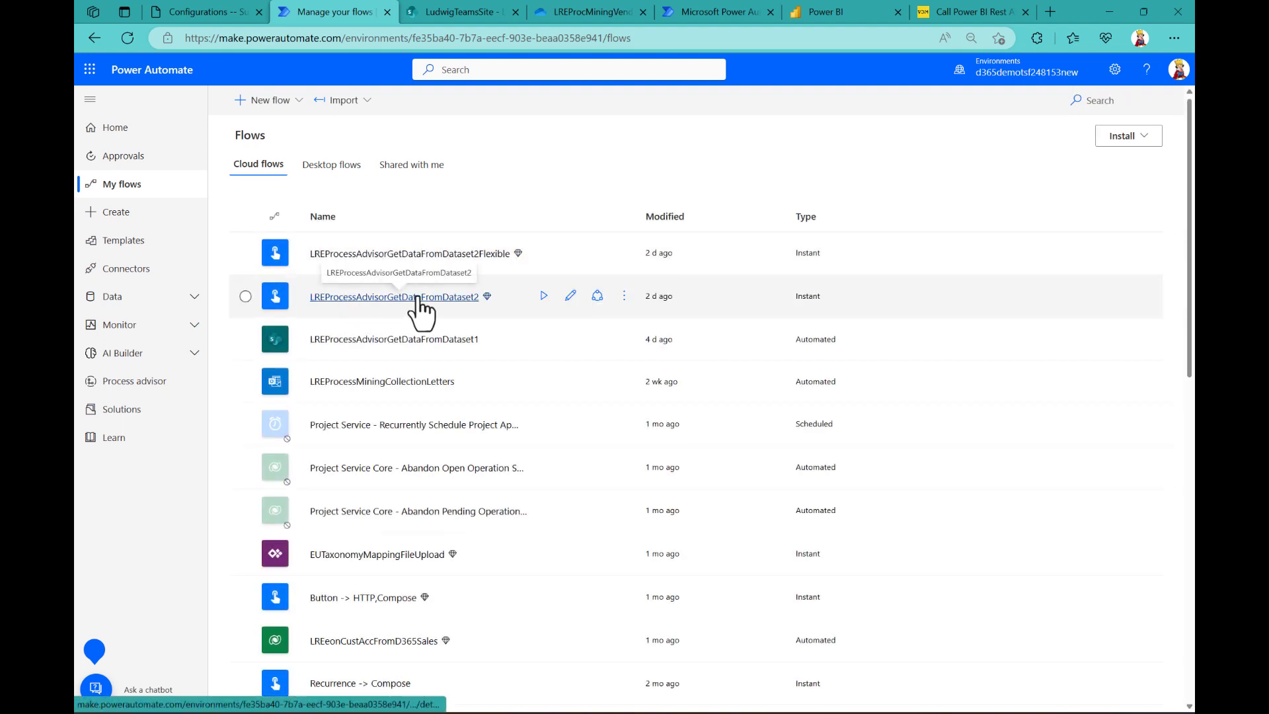
click(568, 297)
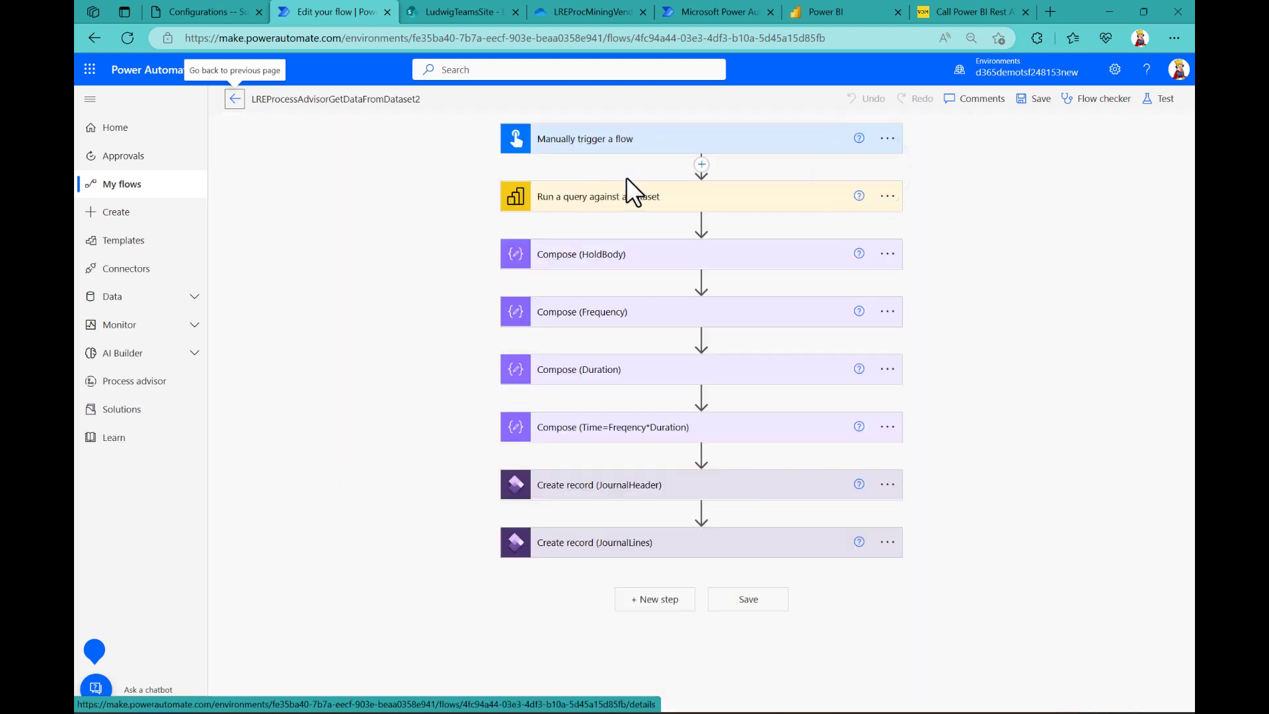
click(656, 197)
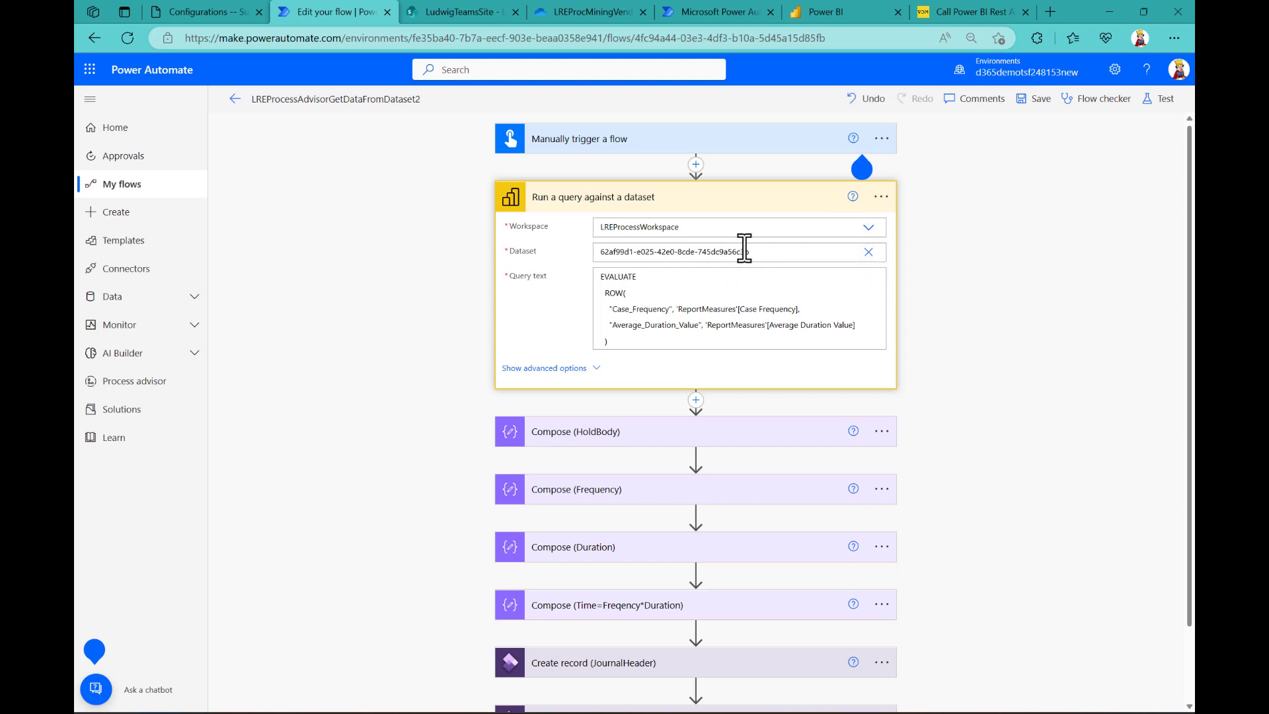
click(868, 253)
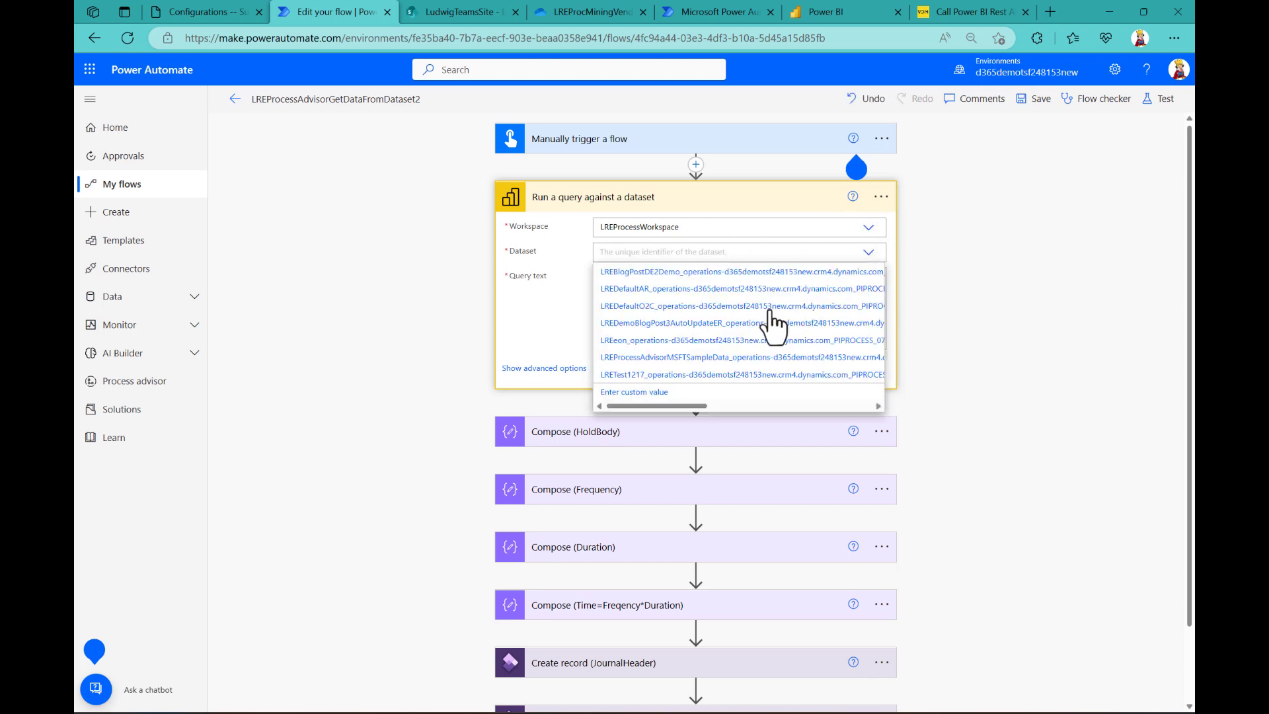
click(696, 323)
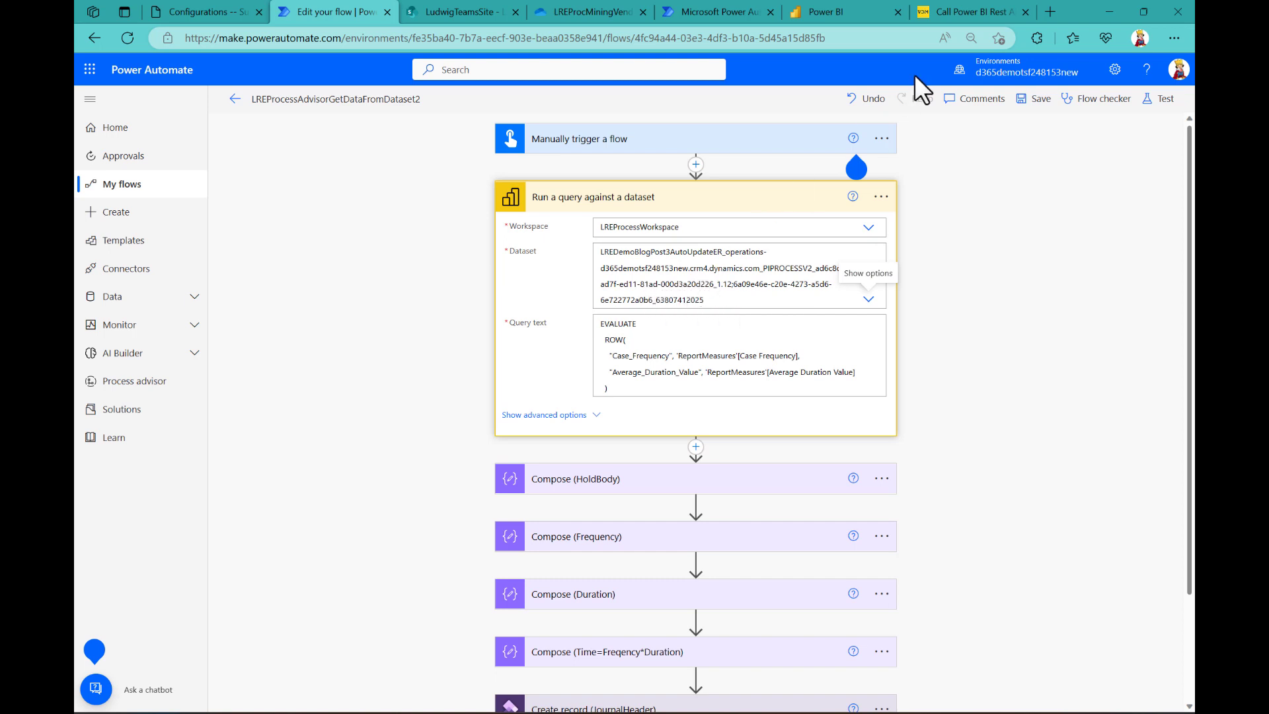
Step: Review the process analytics again, and open the LREDemoBlogPost3AutoUpdateER dataset's settings in Power BI to check its full name
mouse_move(851, 11)
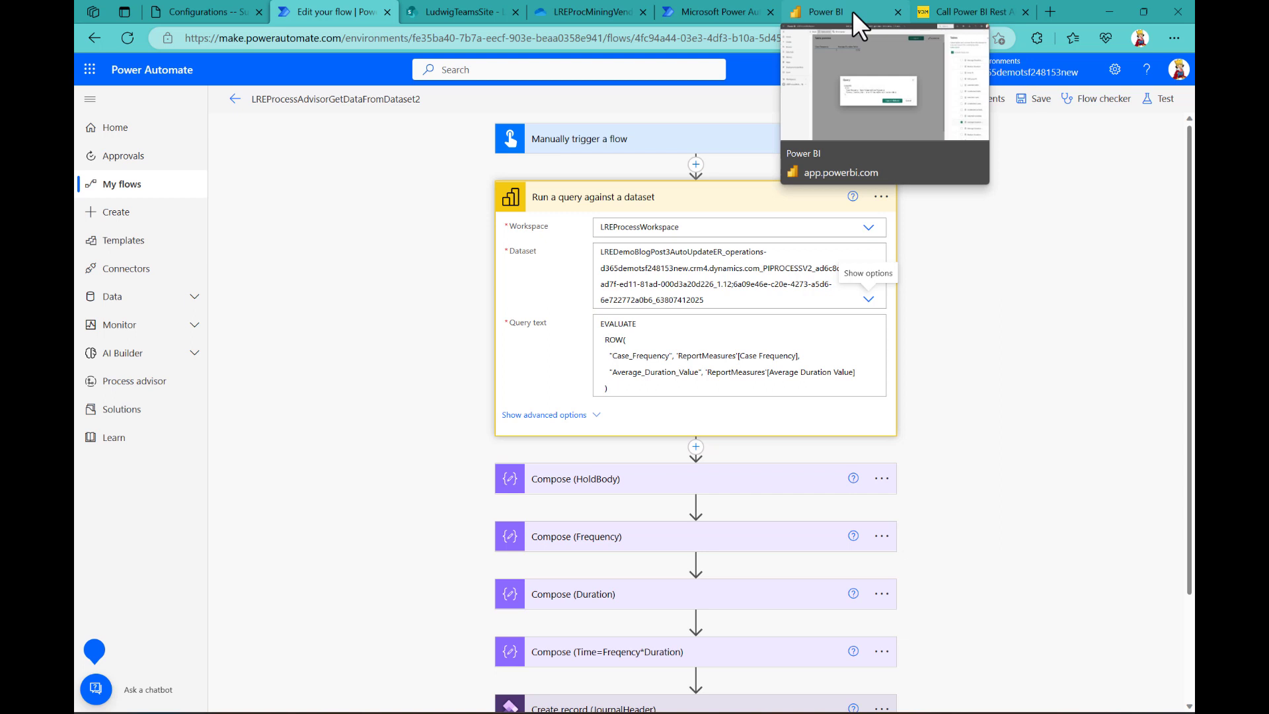
click(712, 10)
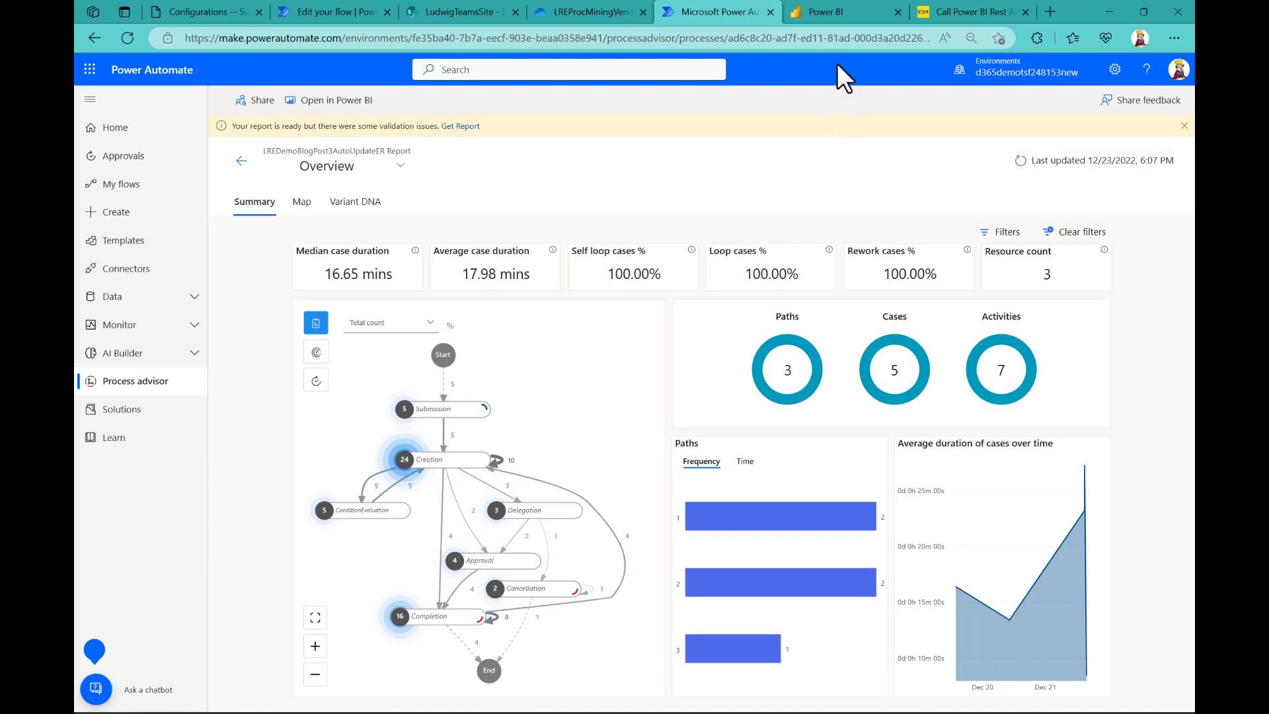
click(840, 14)
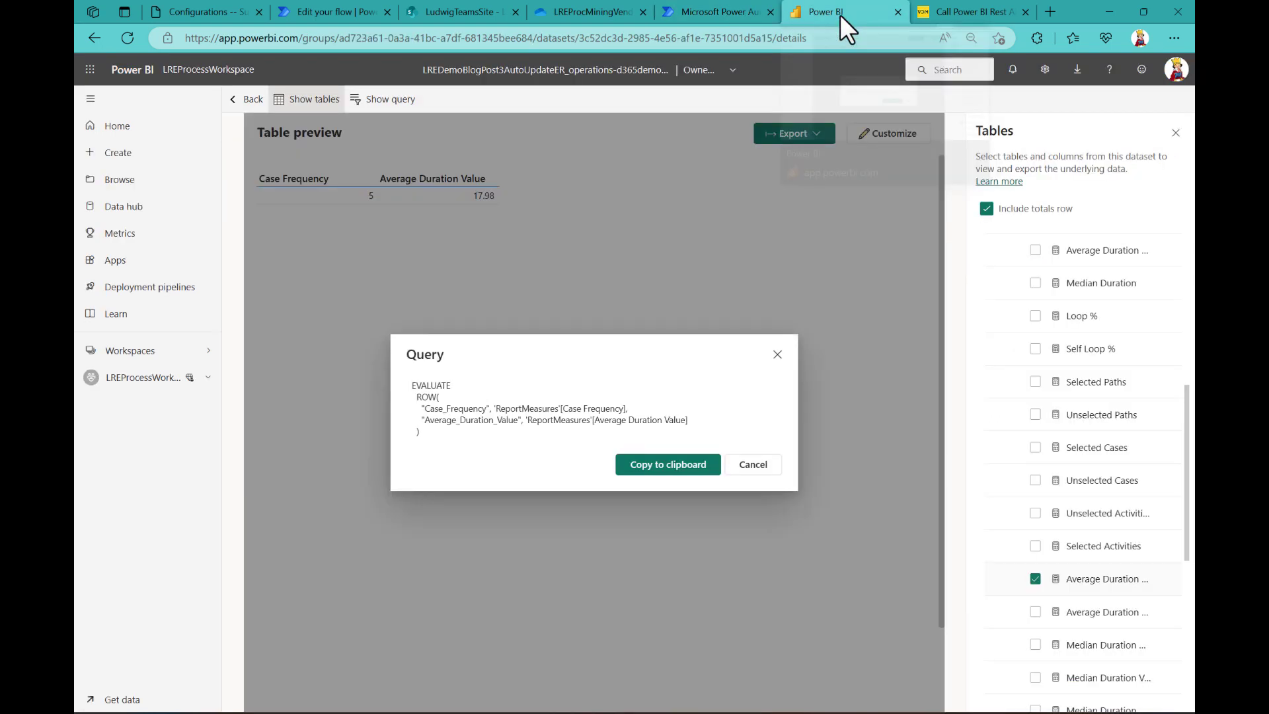
click(777, 354)
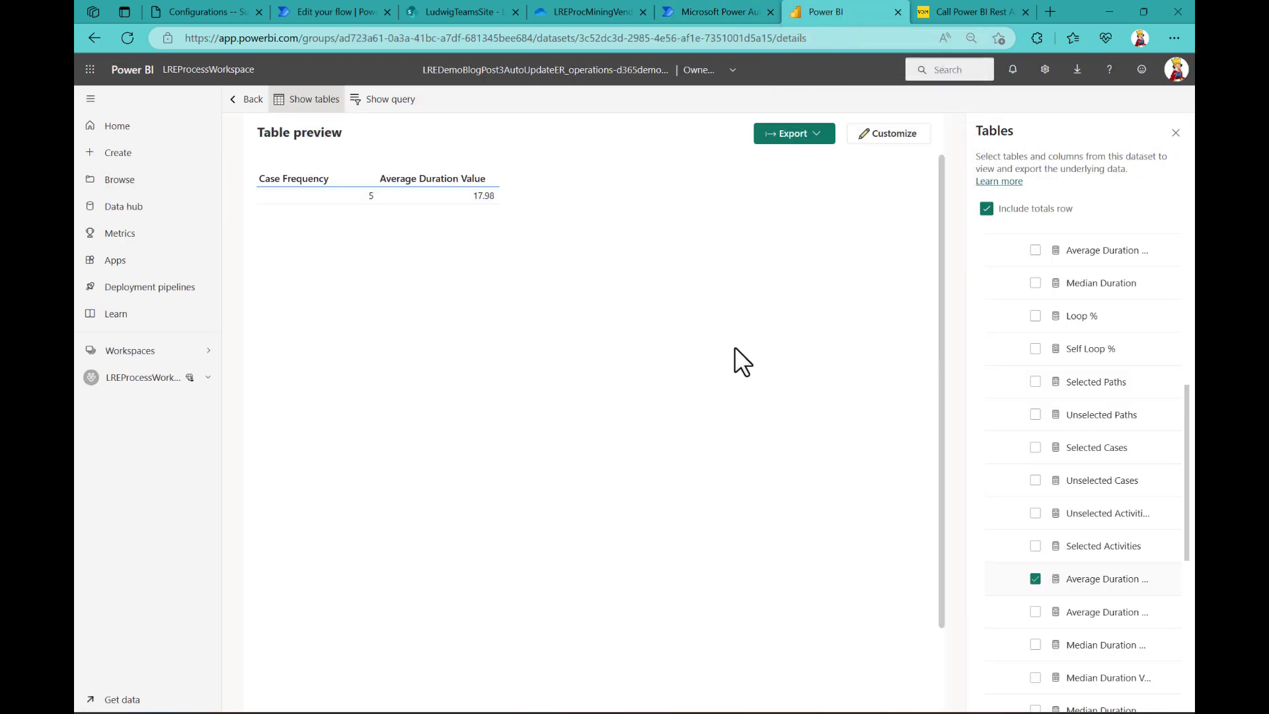
click(241, 100)
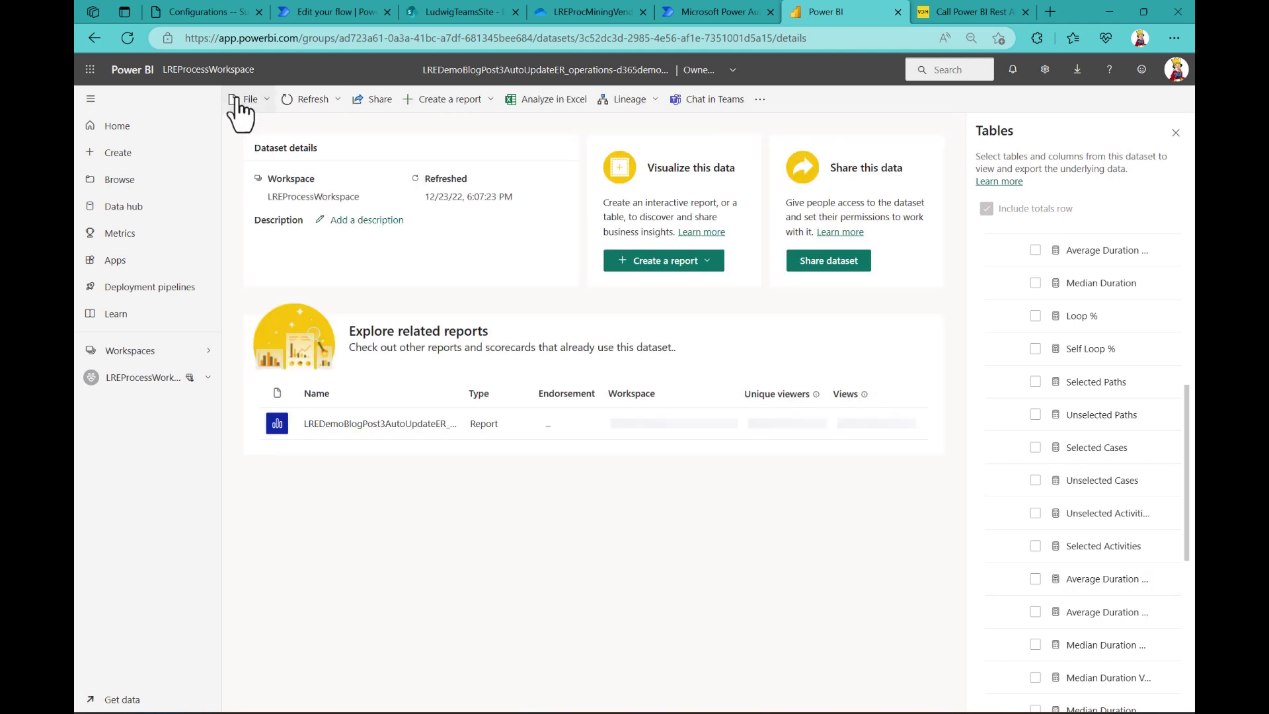
click(265, 101)
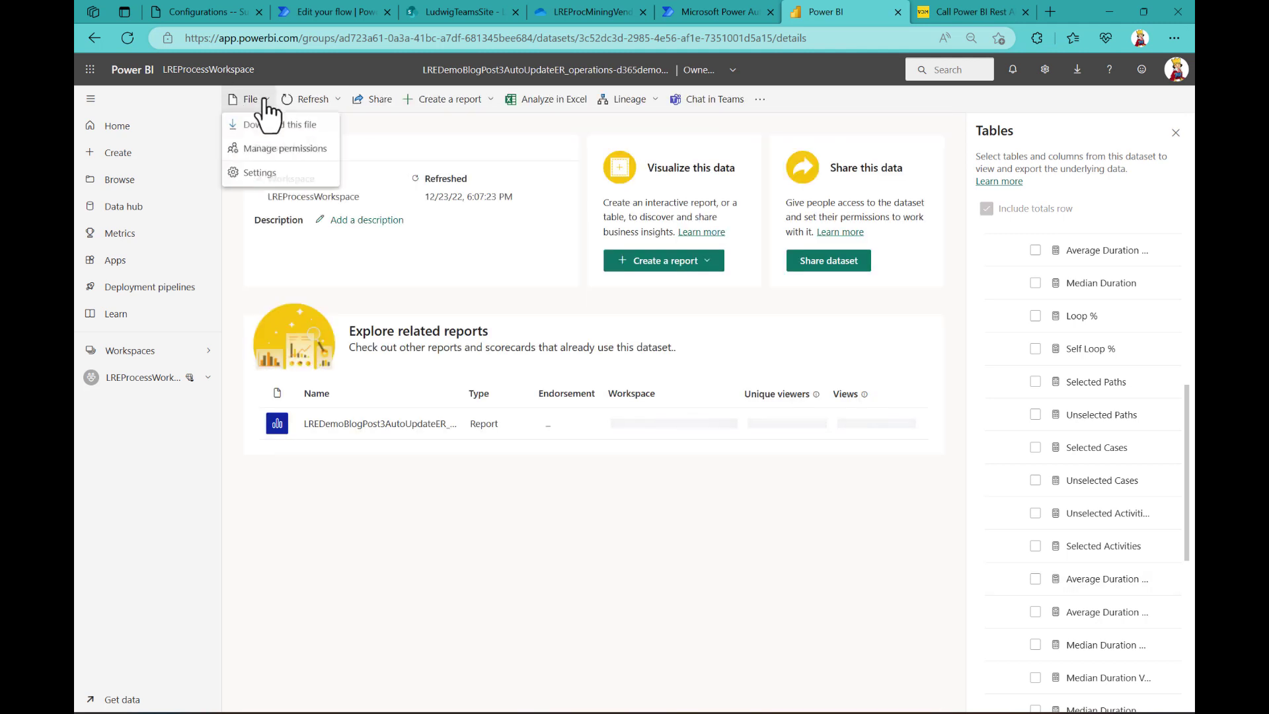
click(252, 175)
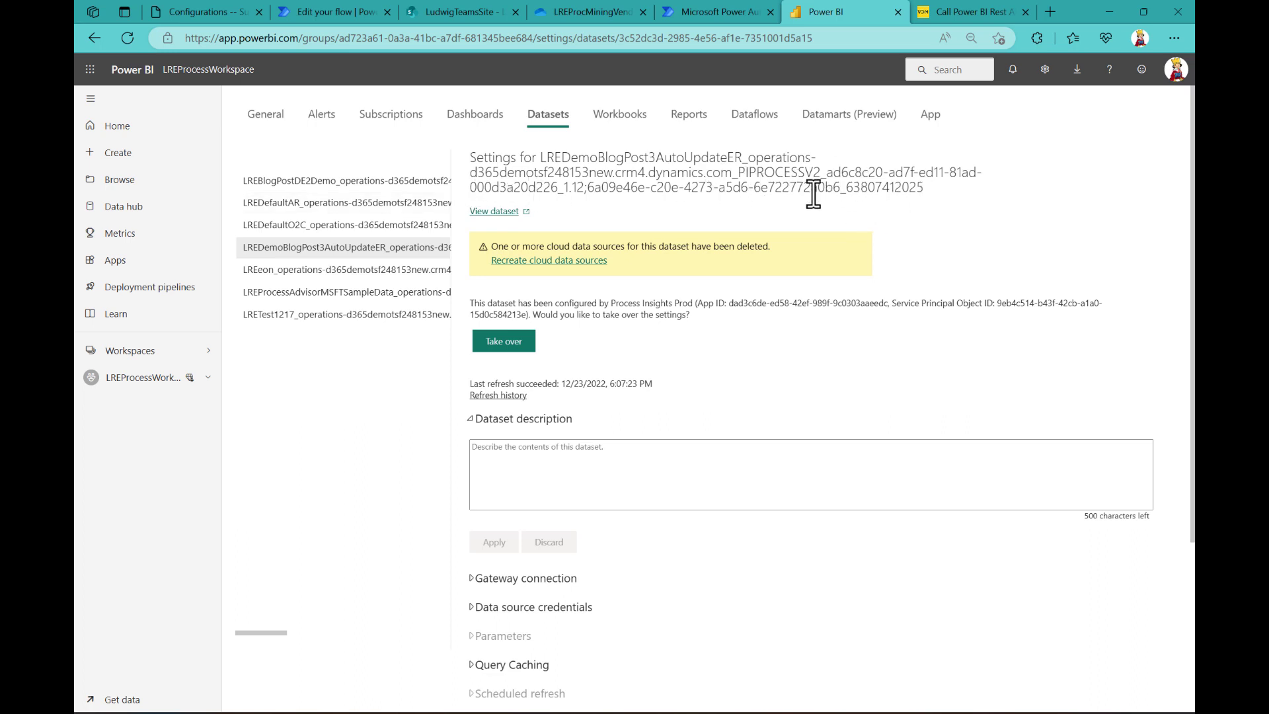
Step: Leave the LREProcessAdvisorGetDataFromDataset2 flow editor without saving, and open the Dec 21, 12:31 PM run to examine its error details
click(324, 11)
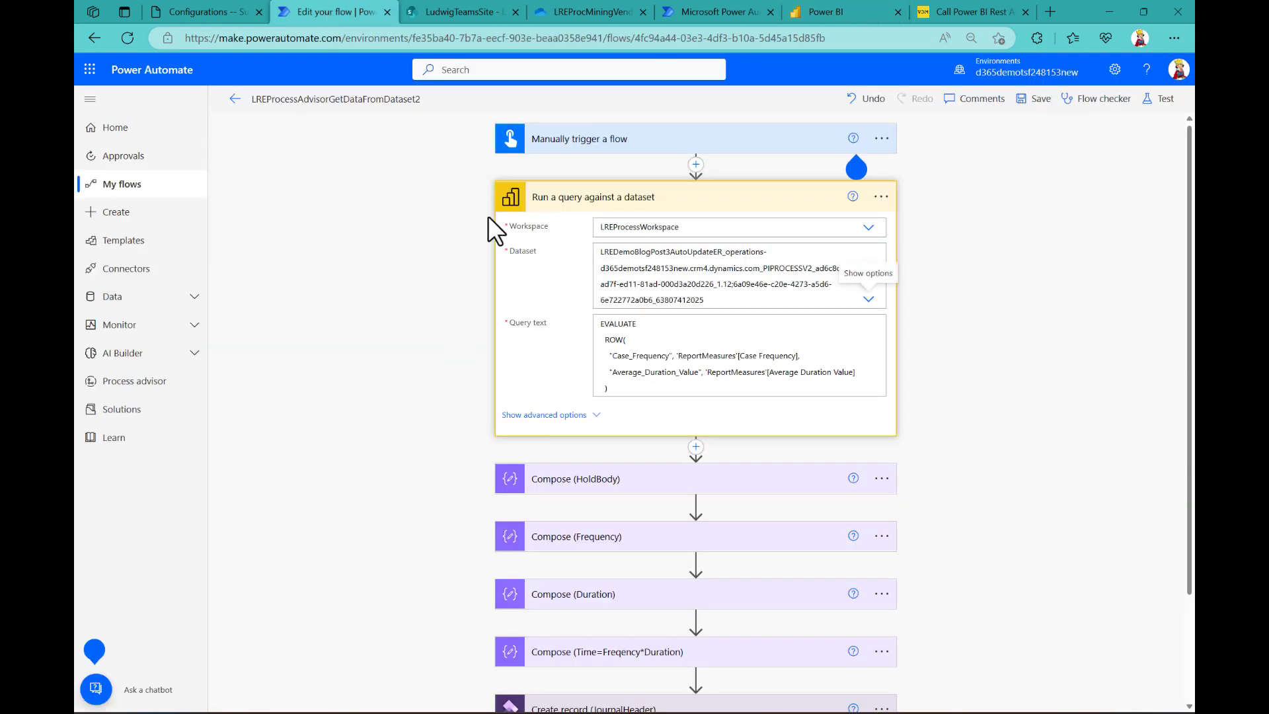
click(234, 99)
click(702, 163)
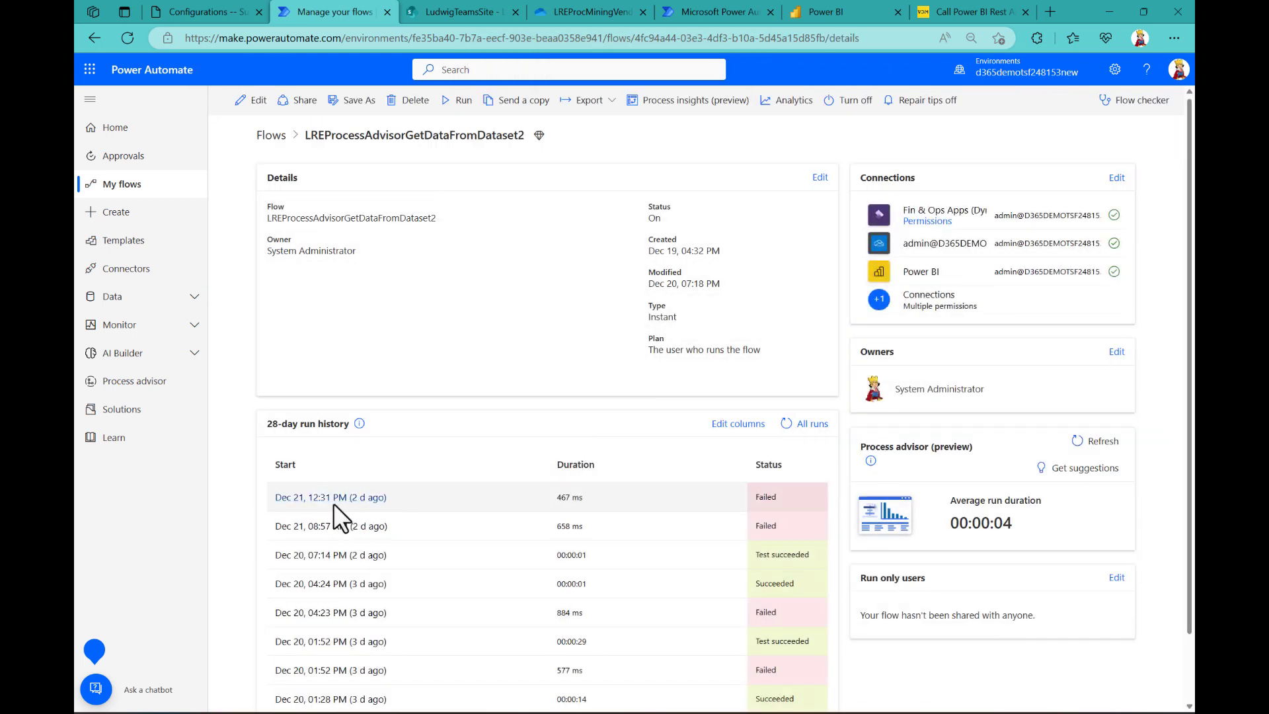
click(333, 501)
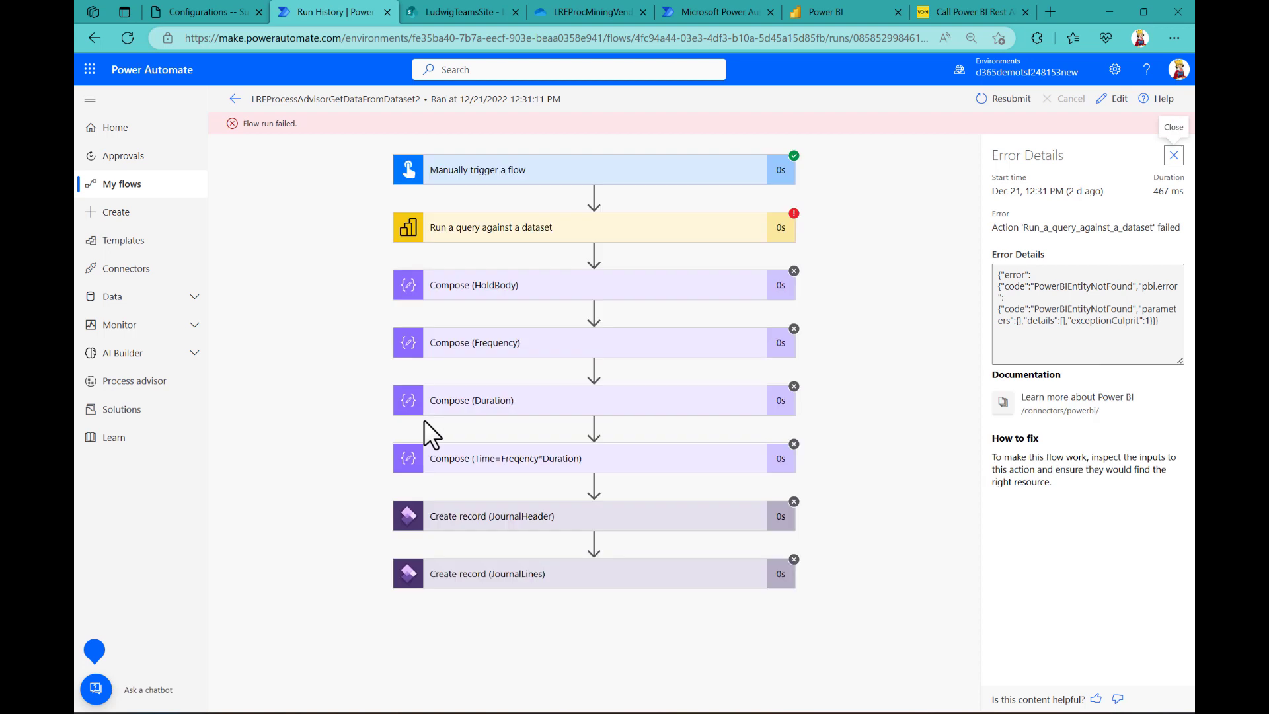
Step: Expand the failed Power BI query action in the run to examine its dataset ID, query text and error output
click(533, 234)
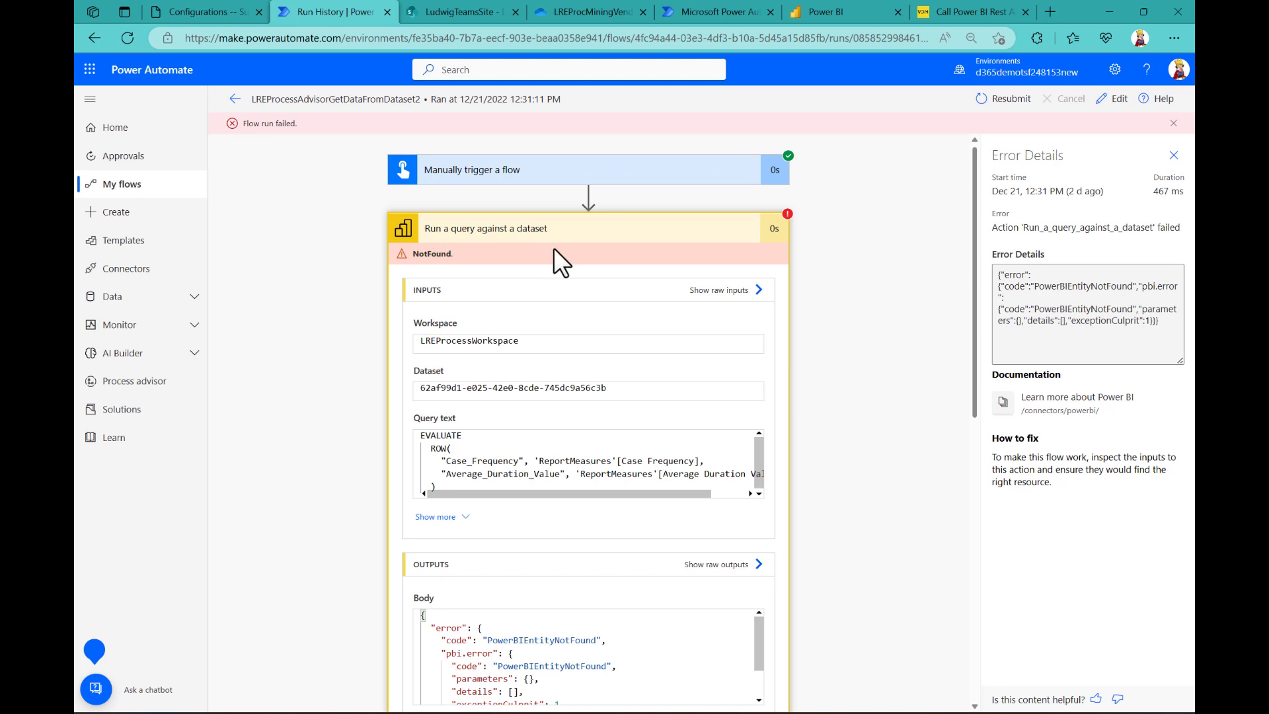
click(711, 9)
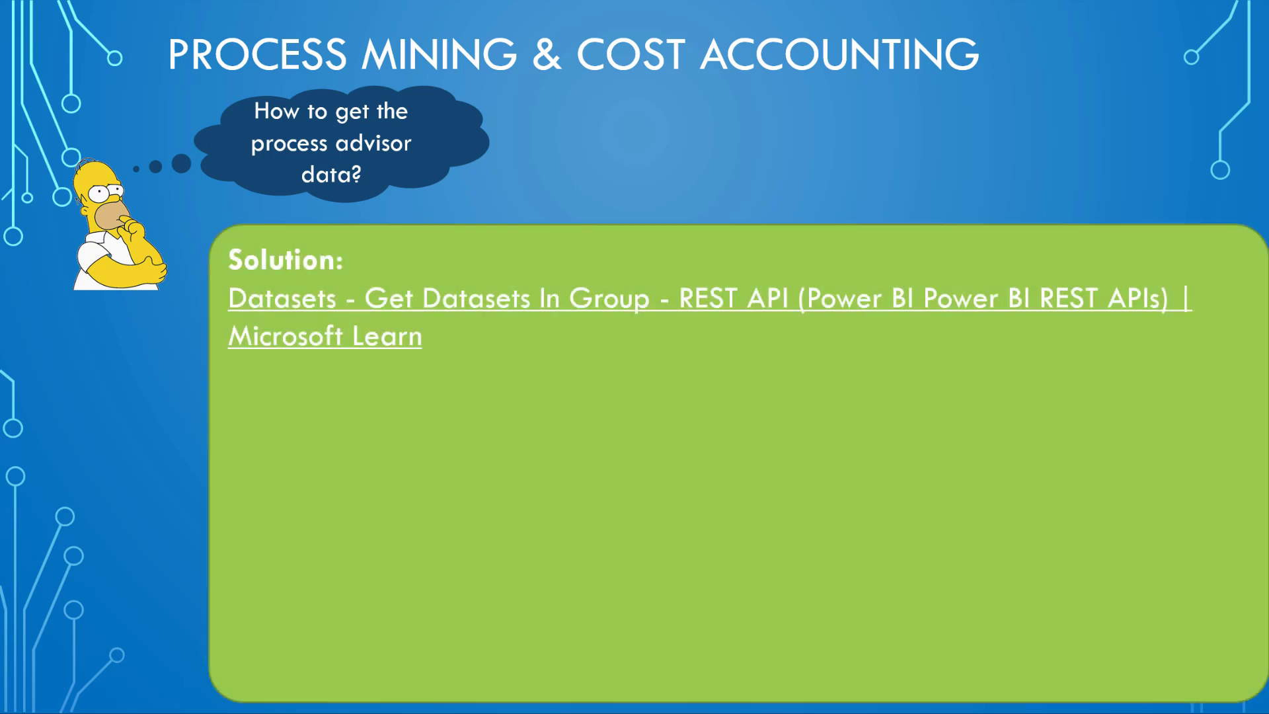
click(1003, 639)
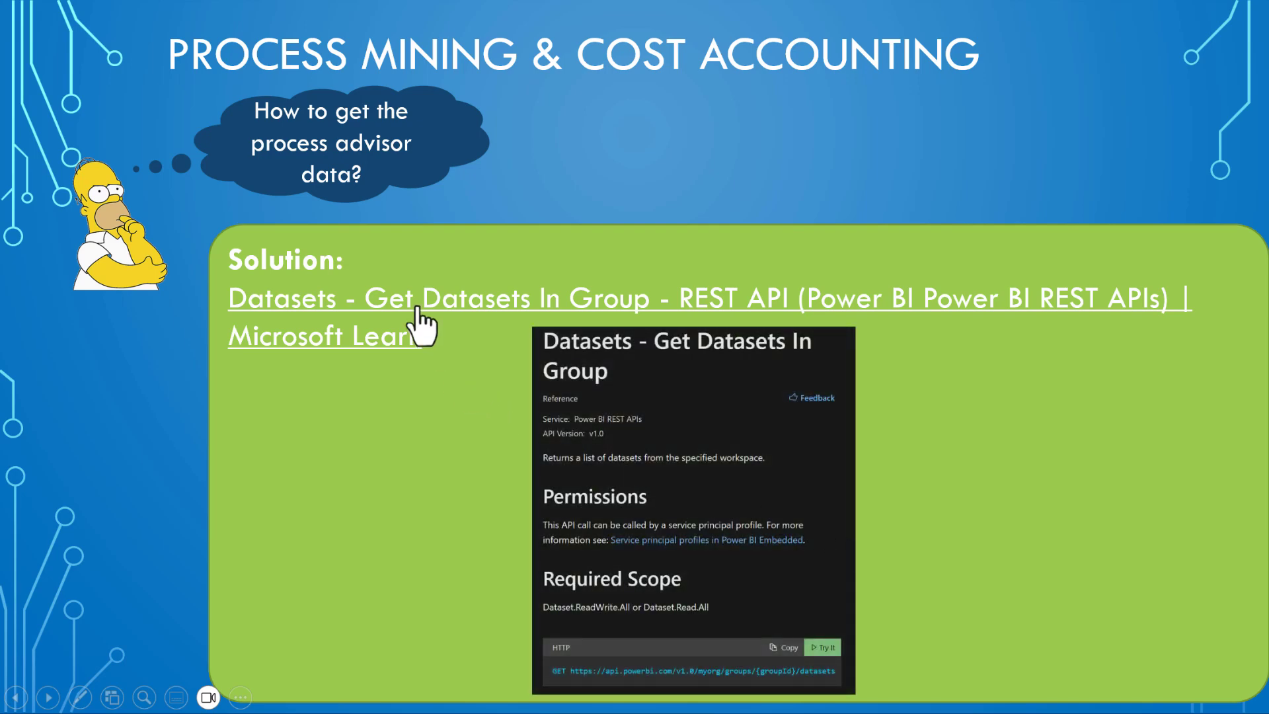
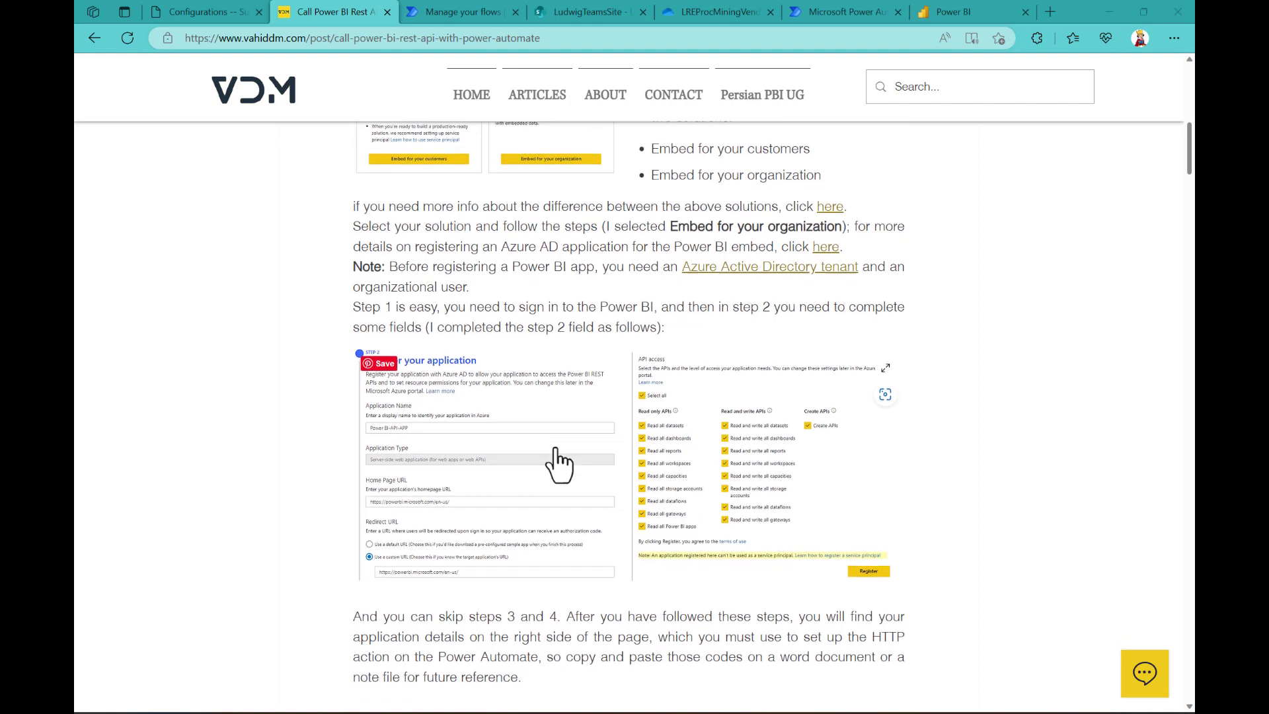
Step: Read the article's instructions on registering a Power BI application and granting its API permissions in Azure Active Directory
scroll(555, 463, down, 2)
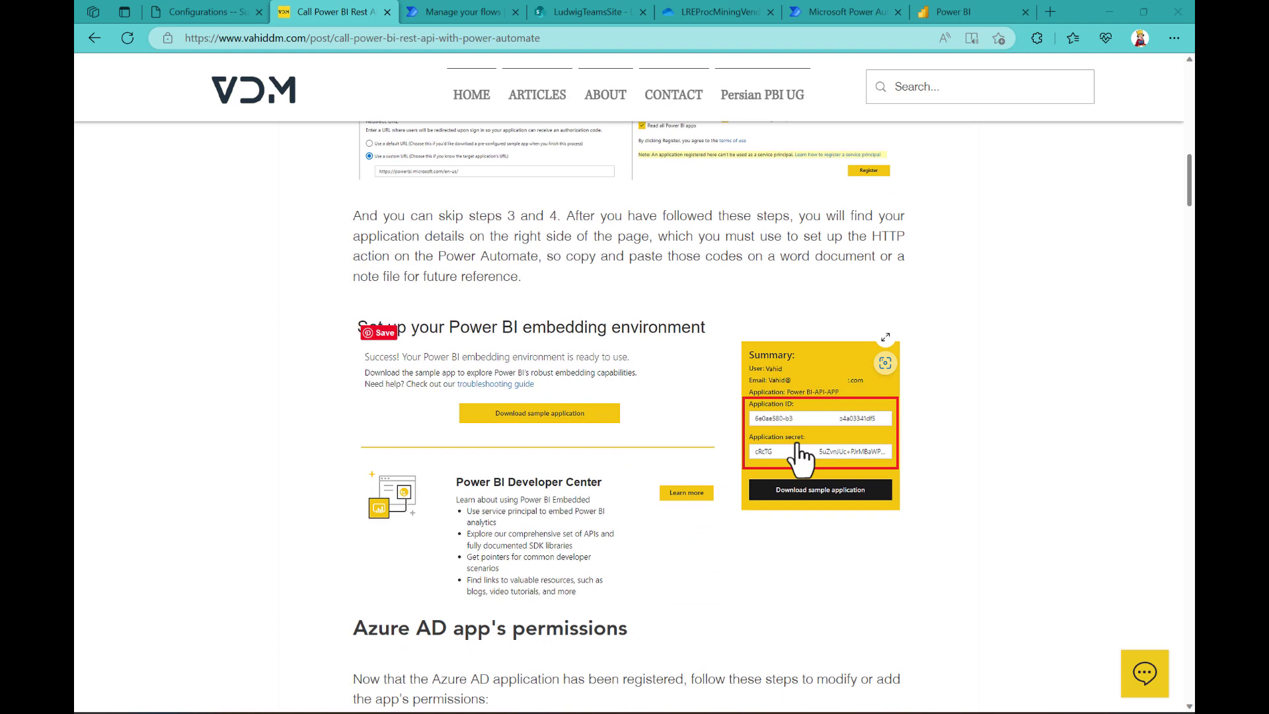
scroll(604, 504, down, 2)
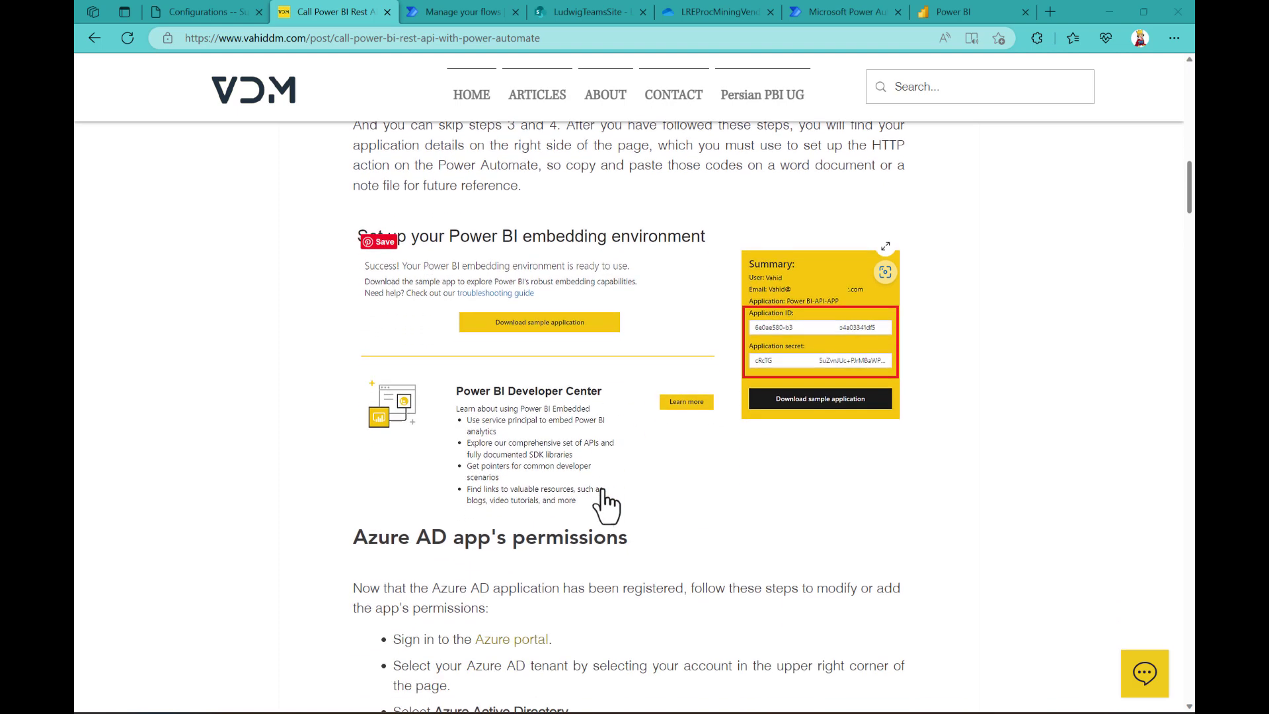
scroll(604, 505, down, 4)
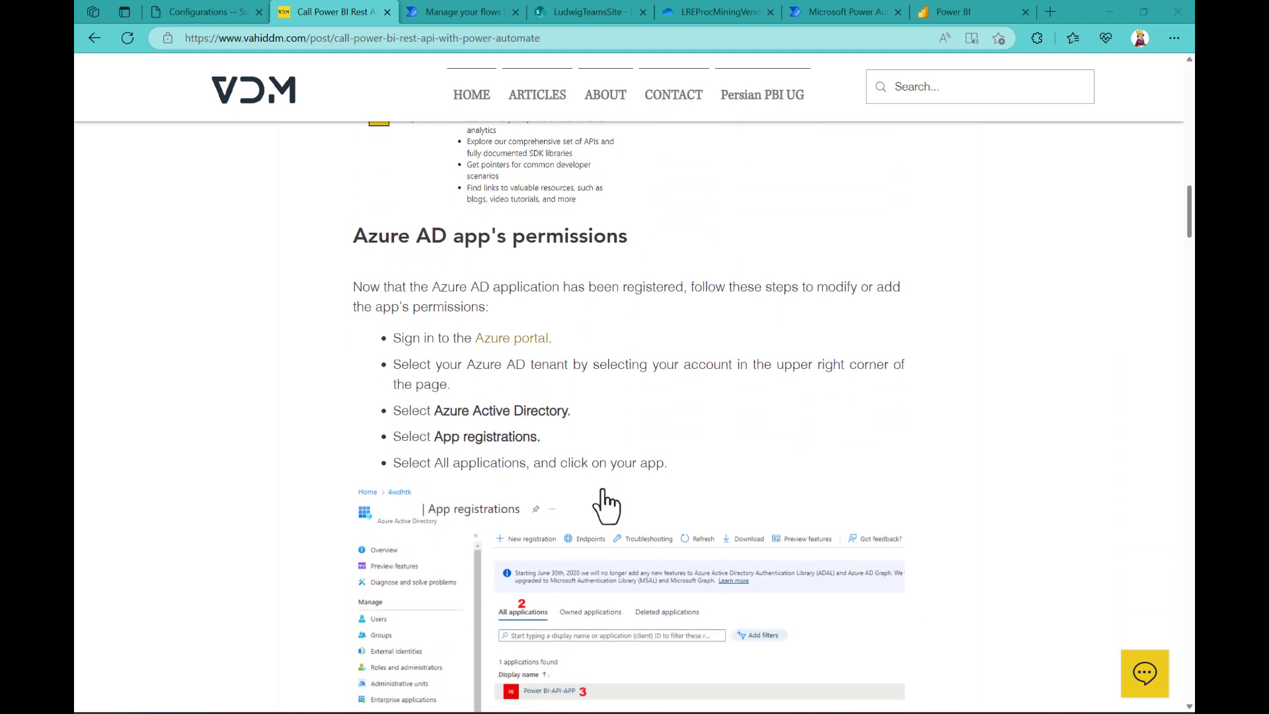
scroll(605, 506, down, 3)
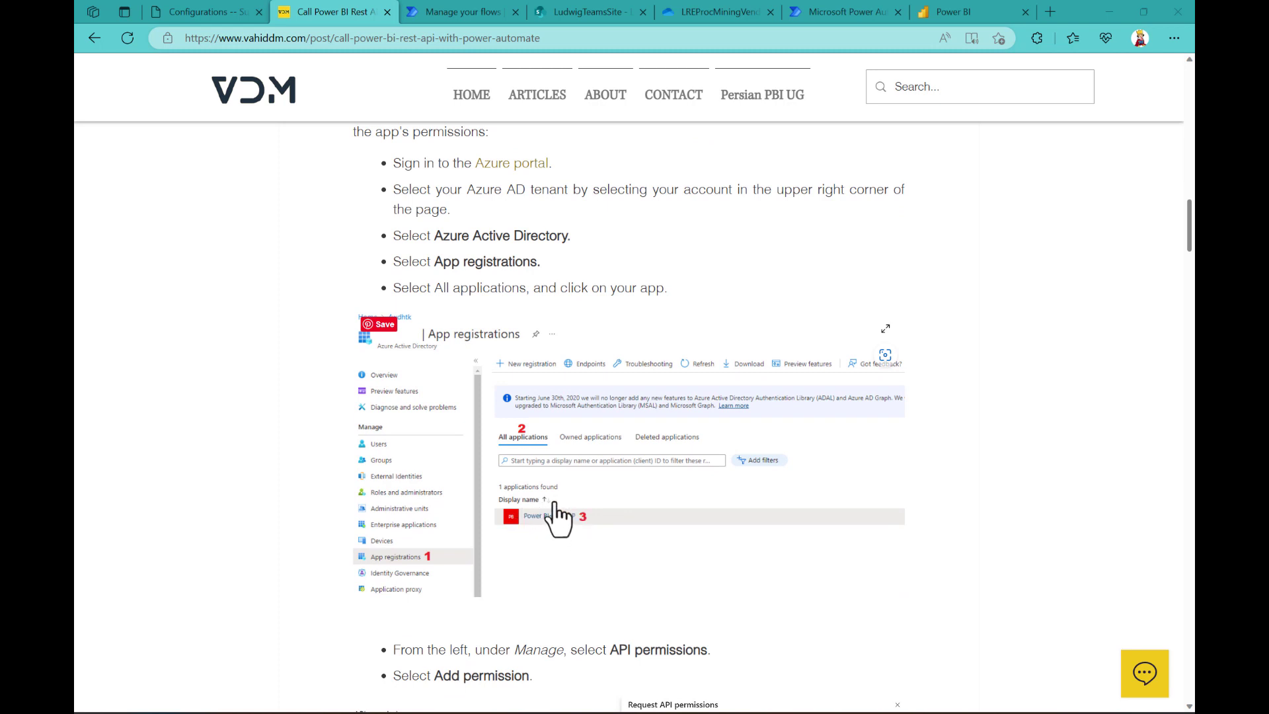
scroll(554, 541, down, 5)
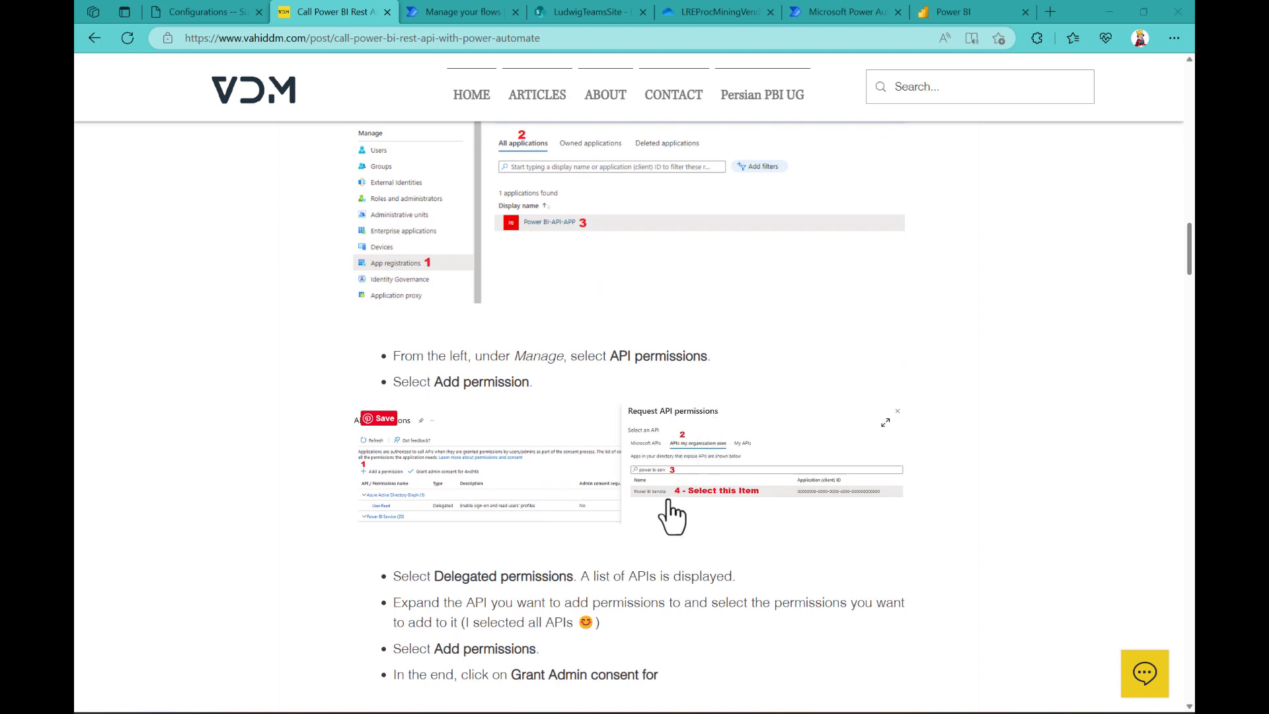
scroll(669, 514, down, 5)
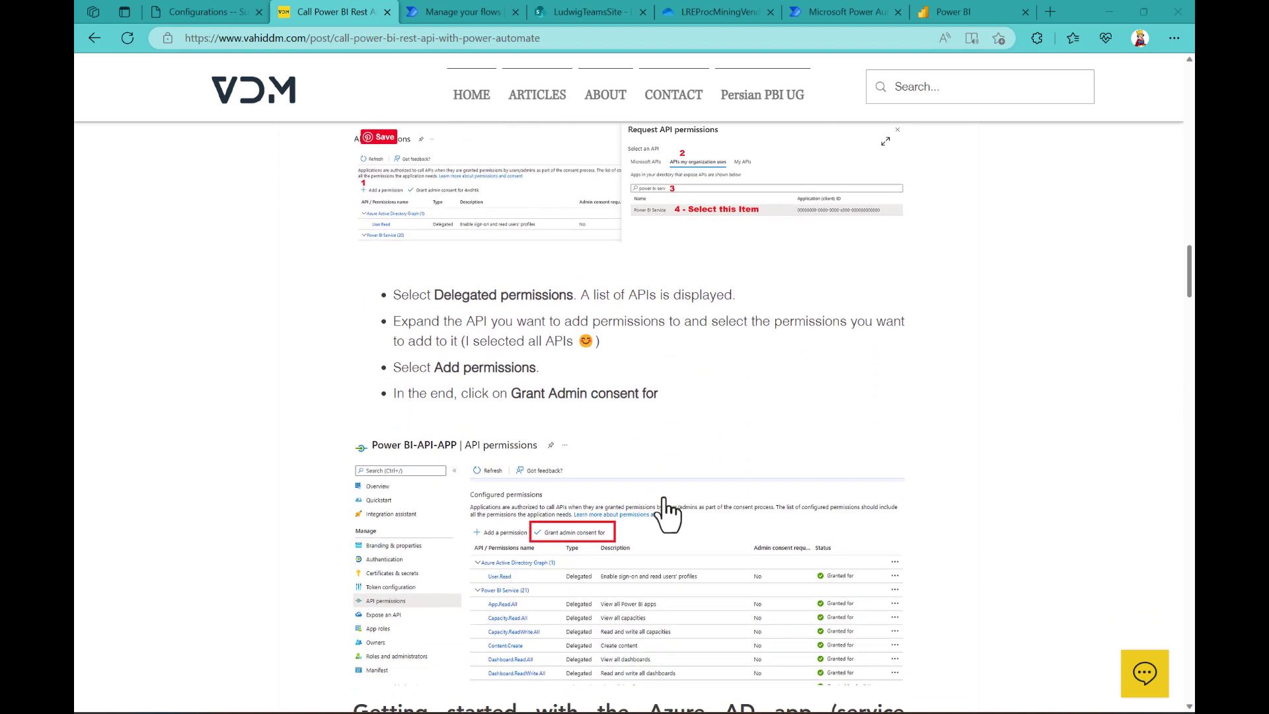
scroll(586, 489, down, 3)
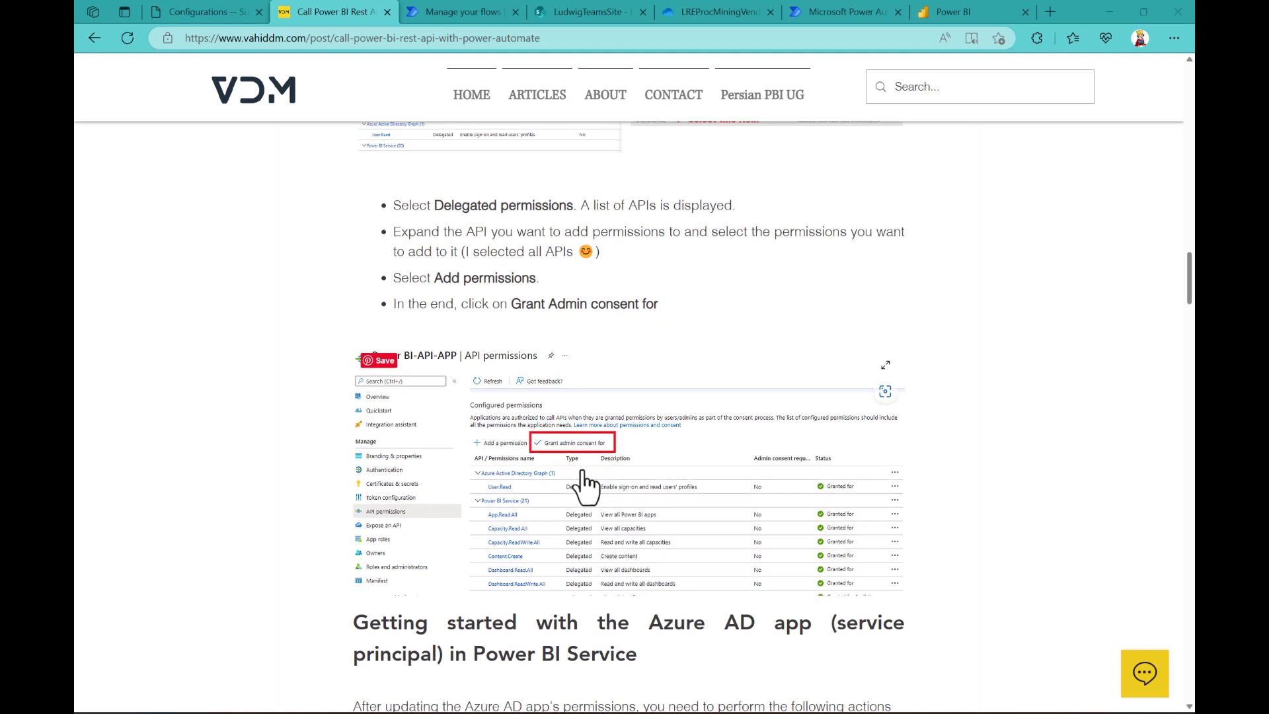
Step: Read the article's section on enabling service principals for Power BI APIs and adding the Azure AD app as a workspace member
scroll(586, 489, down, 1)
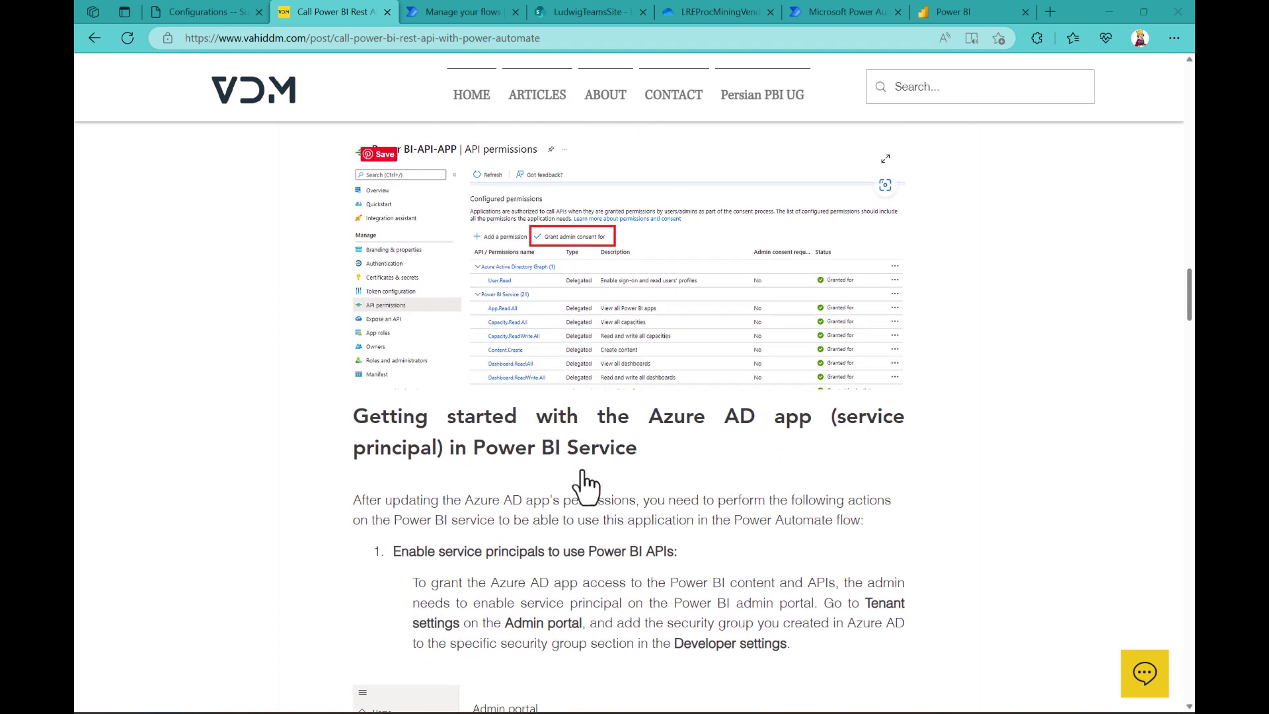
scroll(586, 489, down, 1)
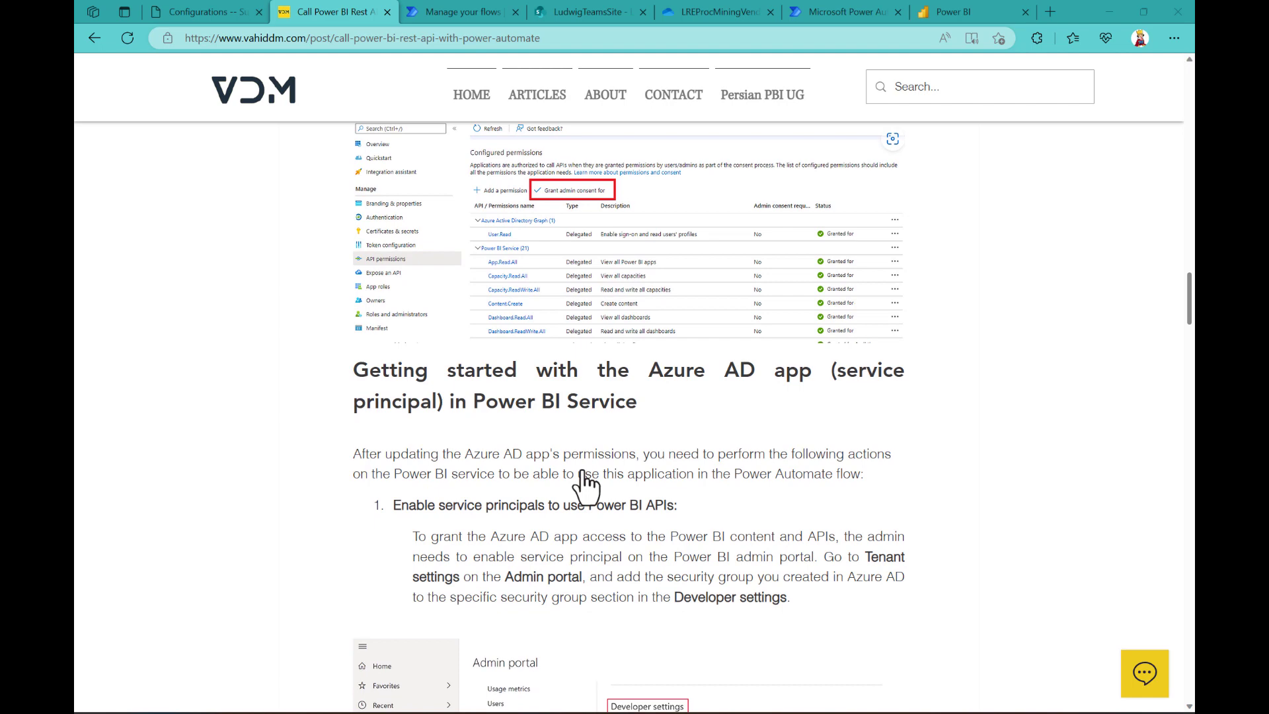
scroll(587, 489, down, 4)
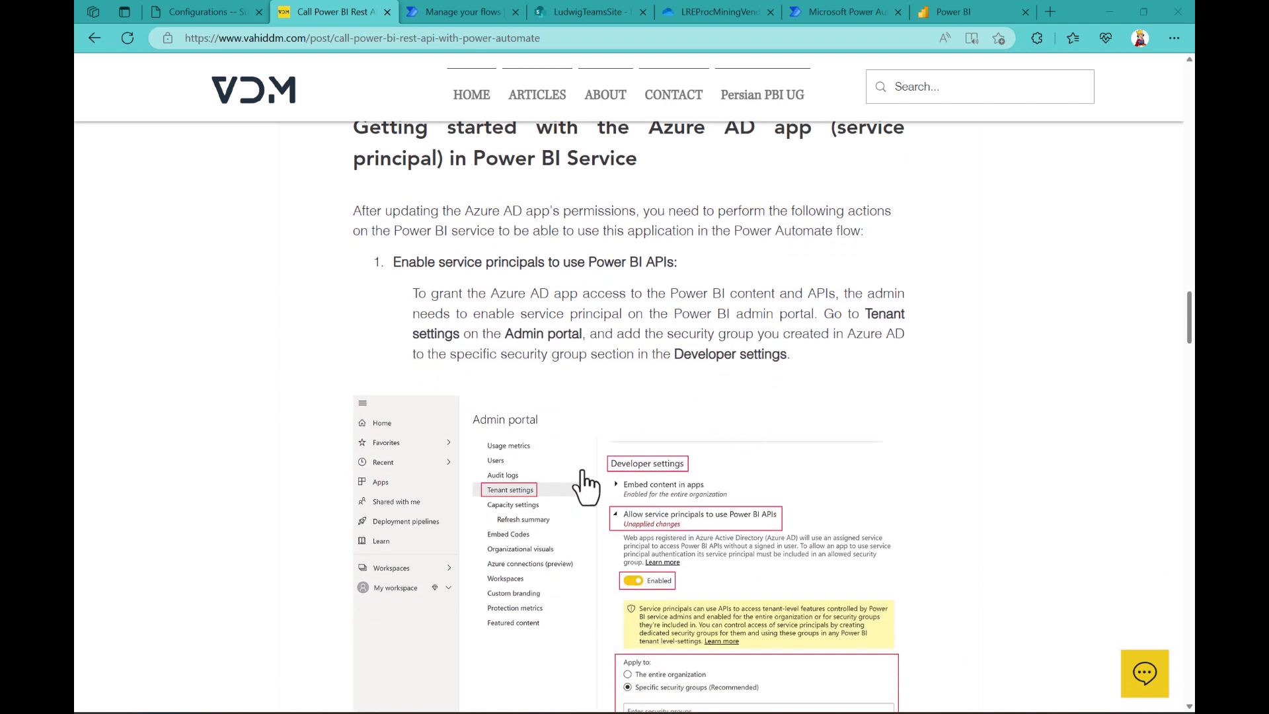
scroll(586, 488, down, 2)
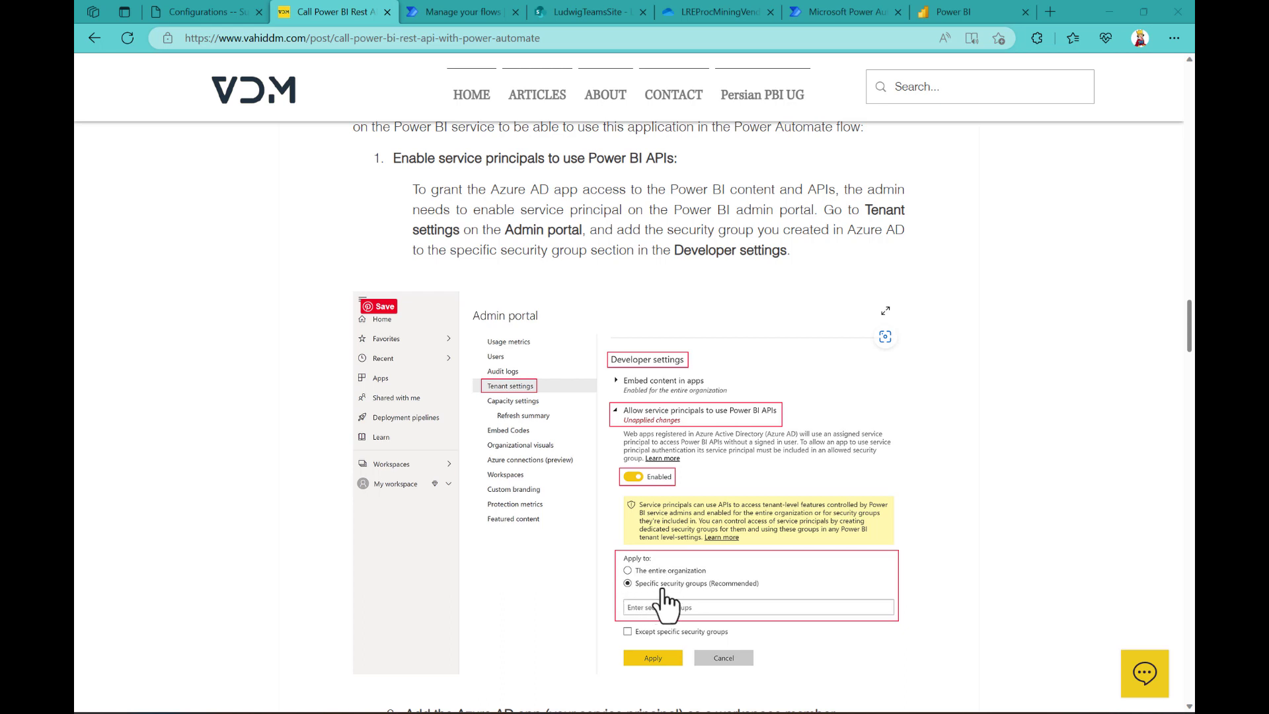
scroll(668, 603, down, 3)
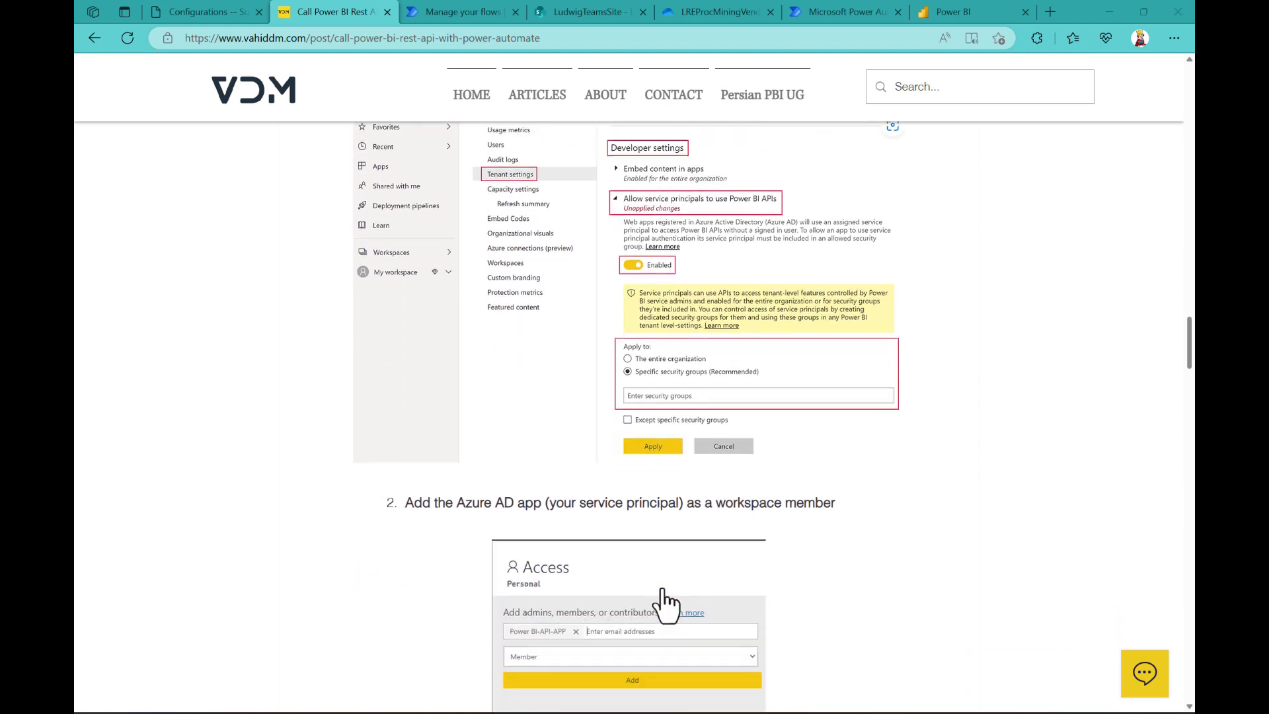
scroll(668, 603, down, 2)
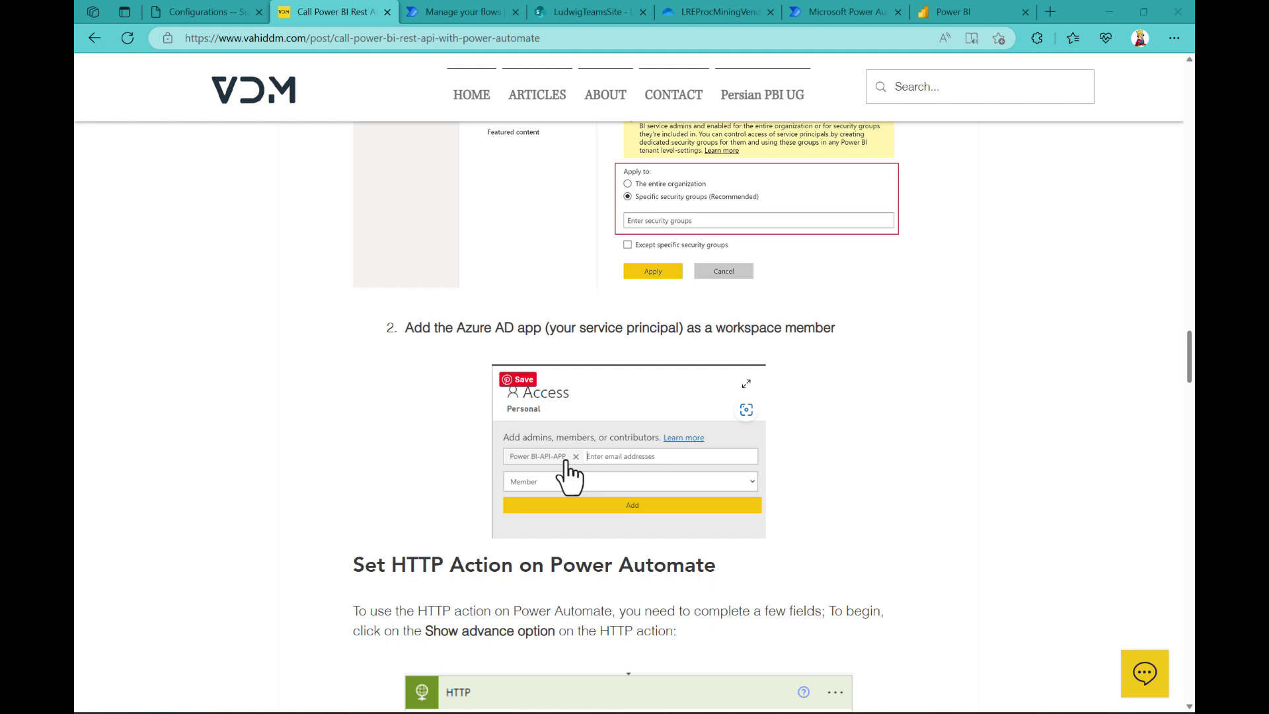
Step: Read how to set up the Power Automate HTTP action, including its method, URI and Active Directory OAuth authentication fields
scroll(533, 545, down, 5)
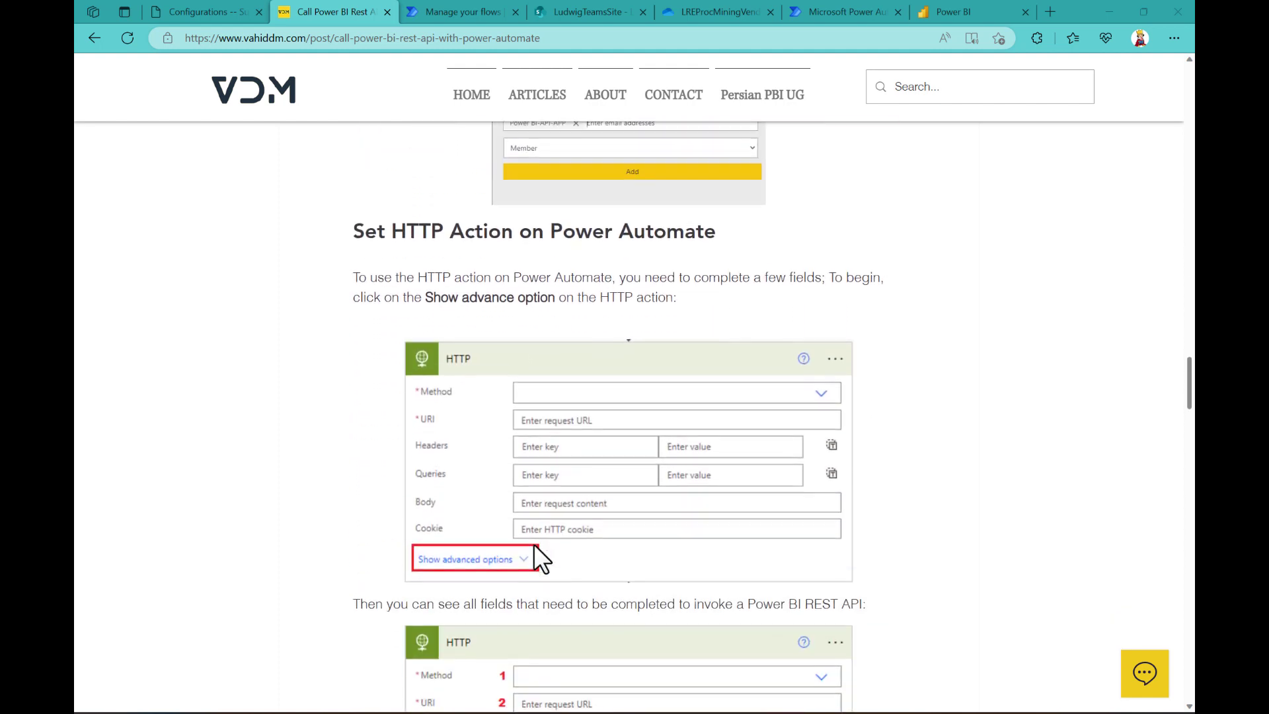
scroll(534, 543, down, 5)
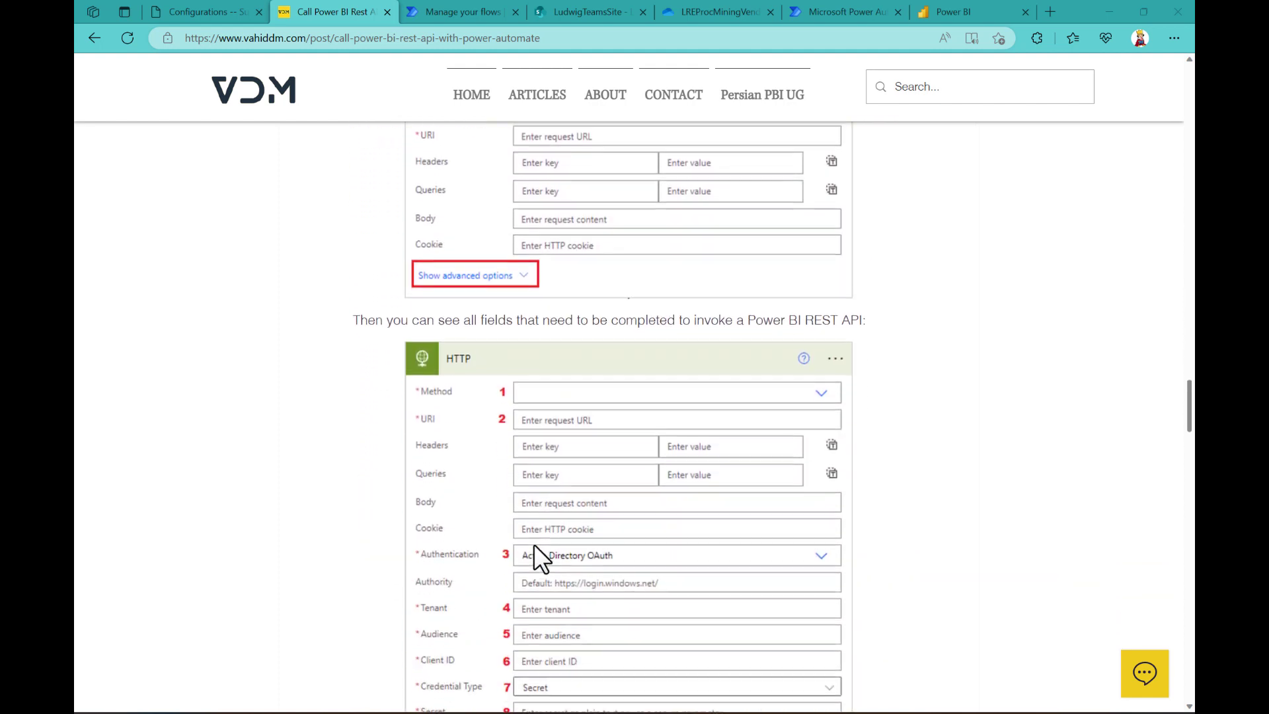
scroll(533, 544, down, 1)
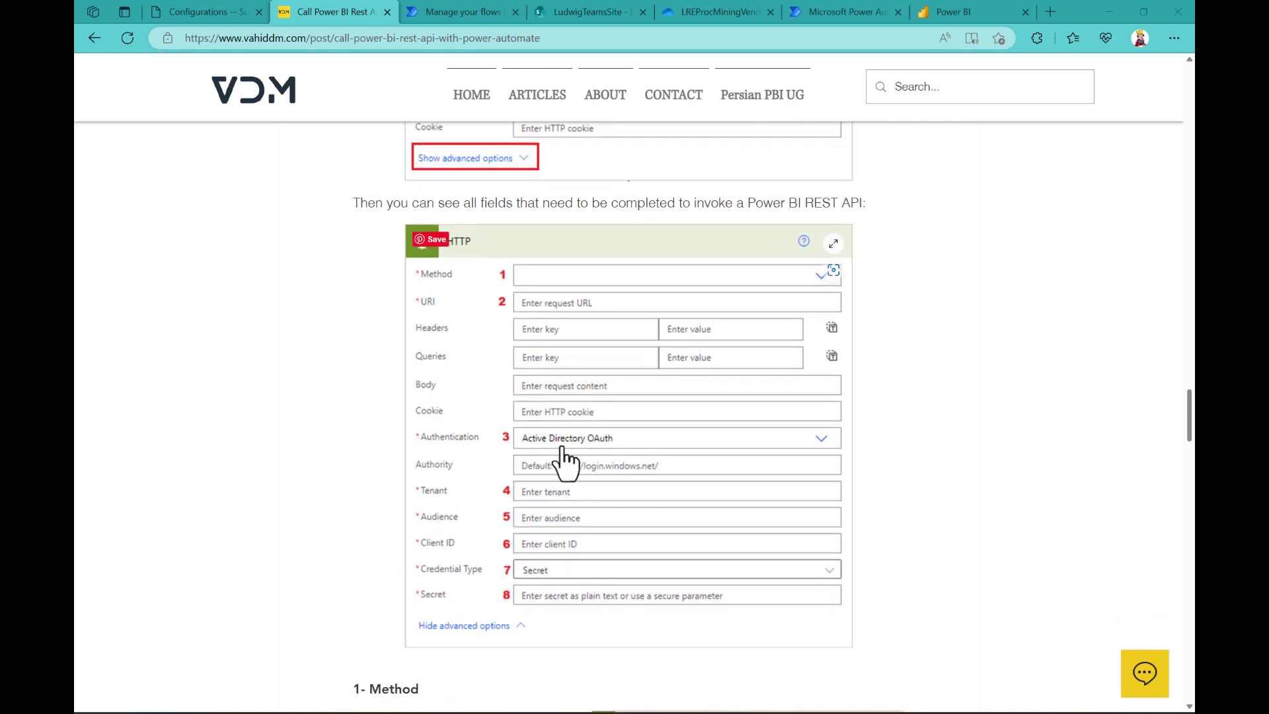
scroll(565, 463, down, 2)
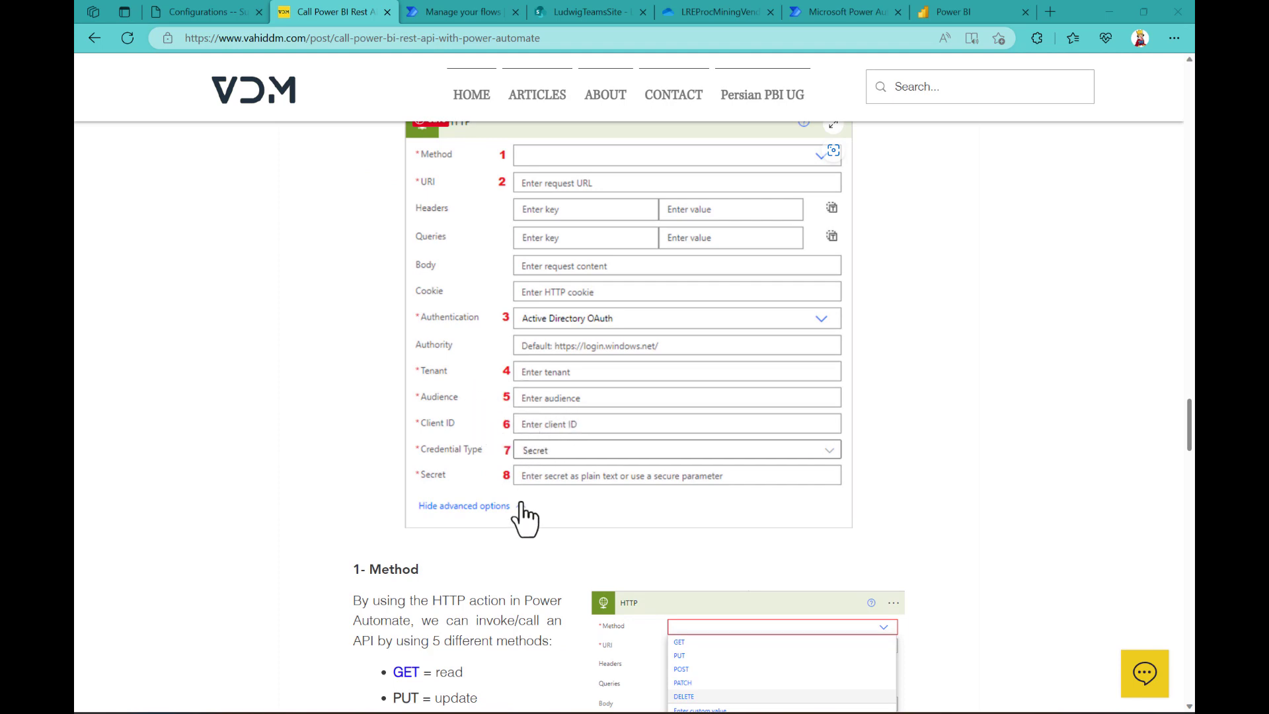
scroll(519, 533, down, 3)
scroll(519, 533, down, 5)
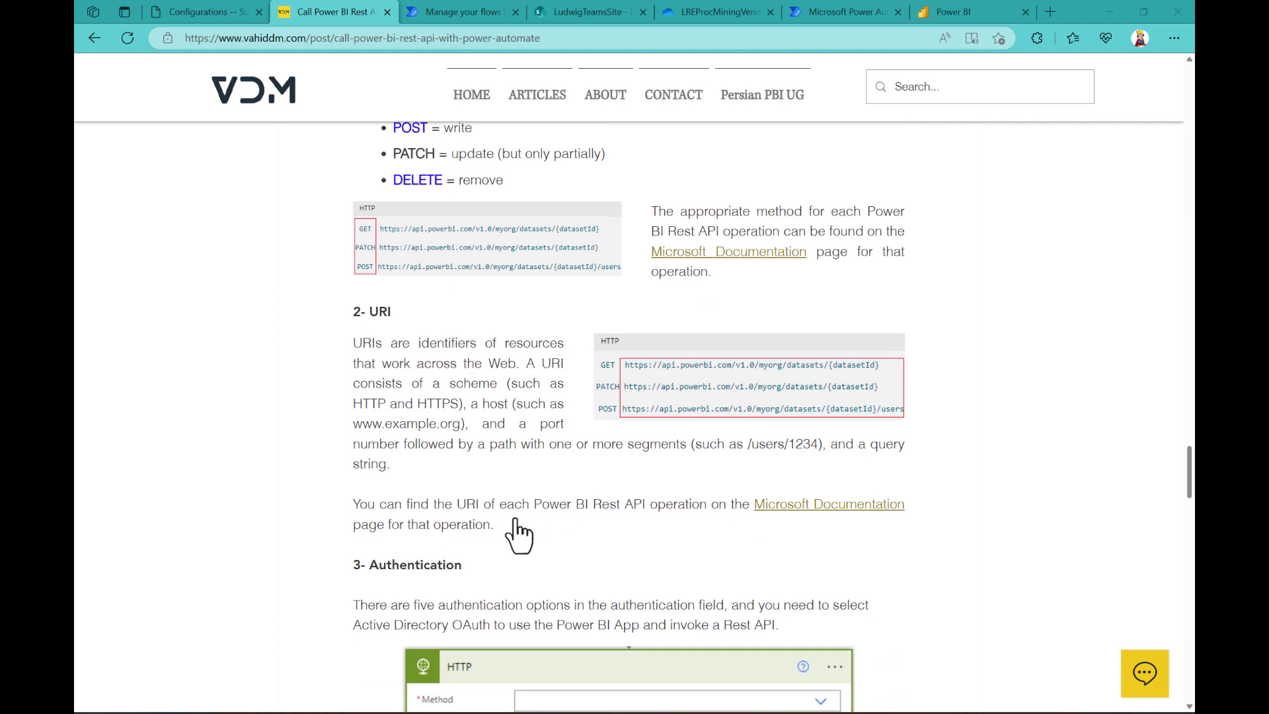
scroll(519, 533, down, 4)
scroll(519, 533, down, 6)
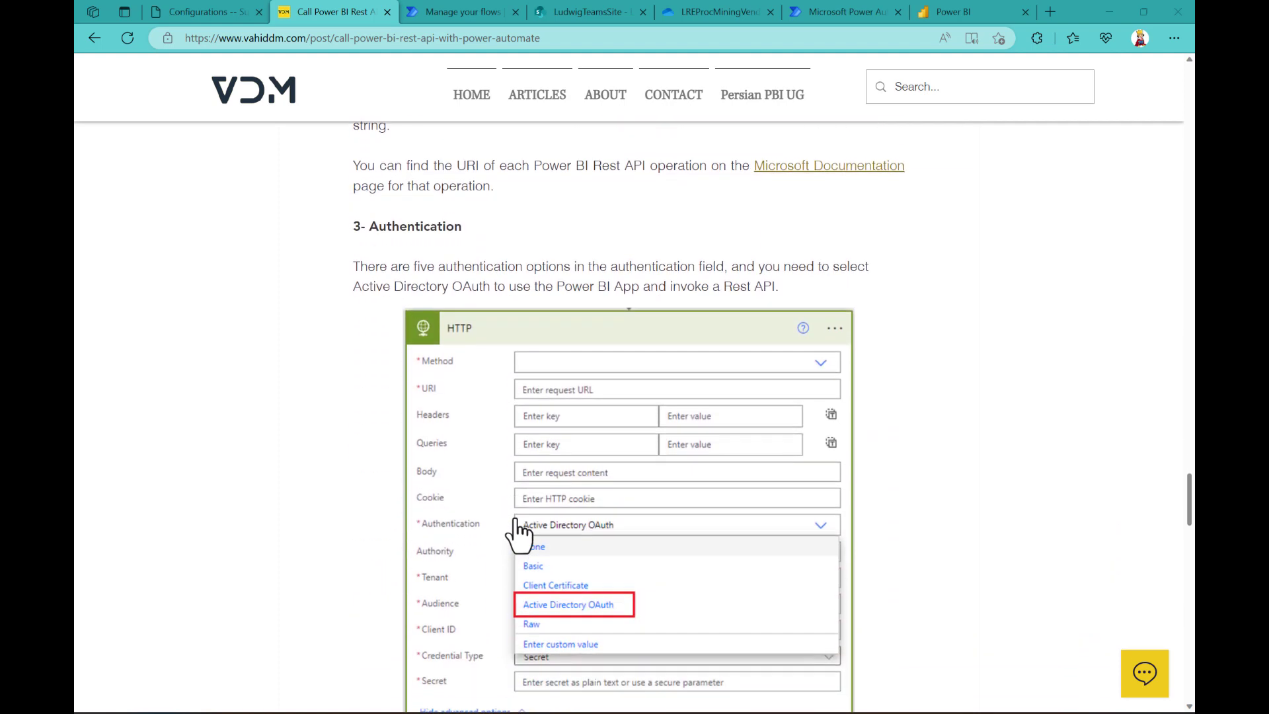
scroll(518, 533, down, 4)
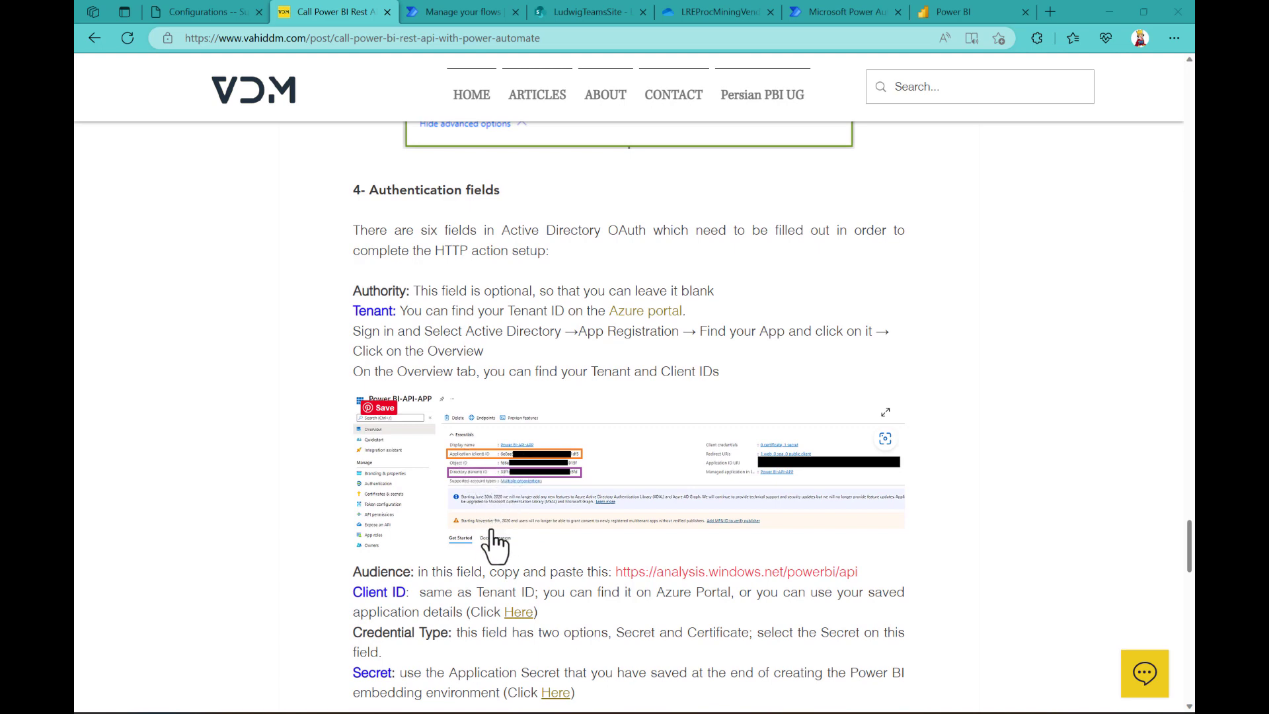
scroll(495, 542, down, 5)
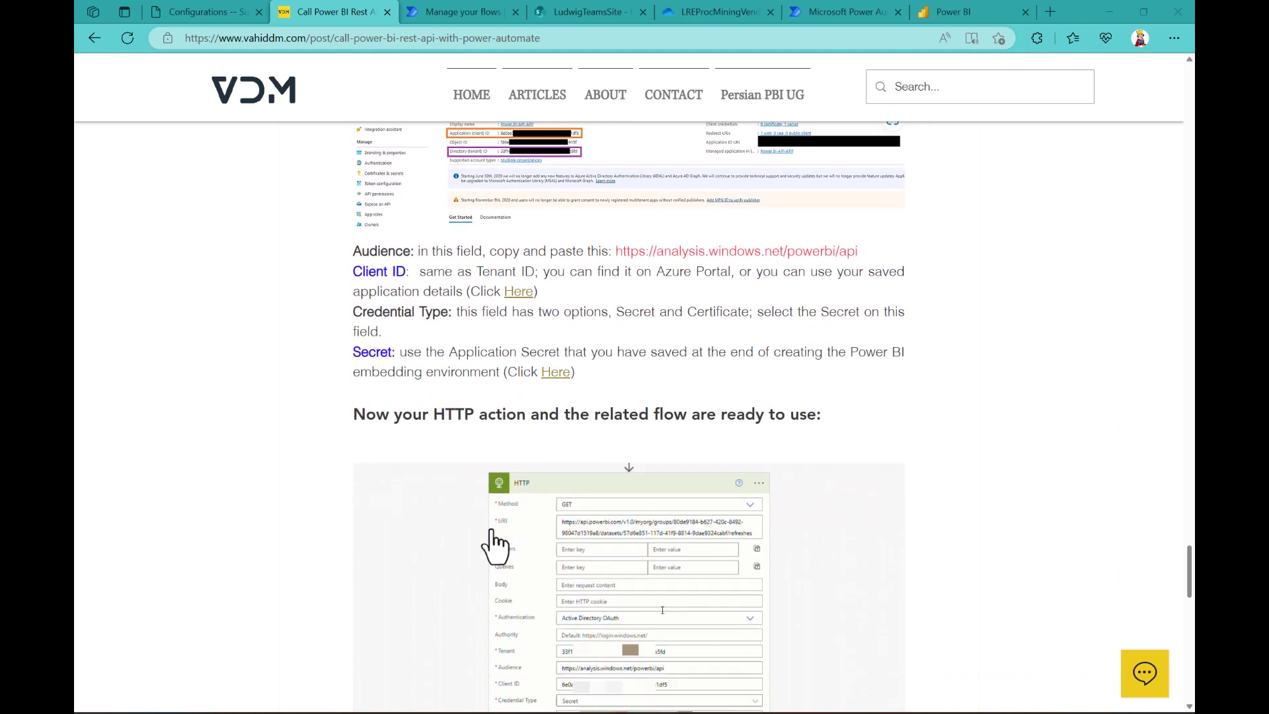
scroll(495, 542, down, 1)
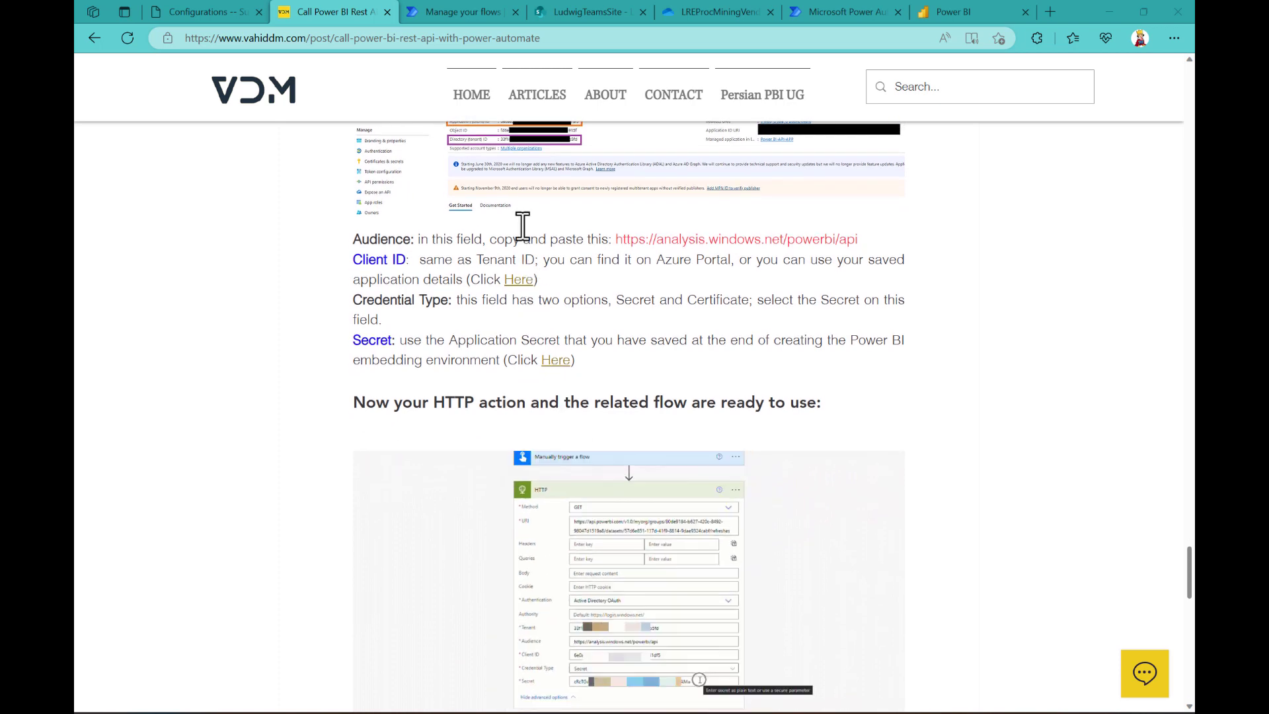
Step: Return to Power Automate and open the LREProcessAdvisorGetDataFromDataset2Flexible flow for editing
click(476, 12)
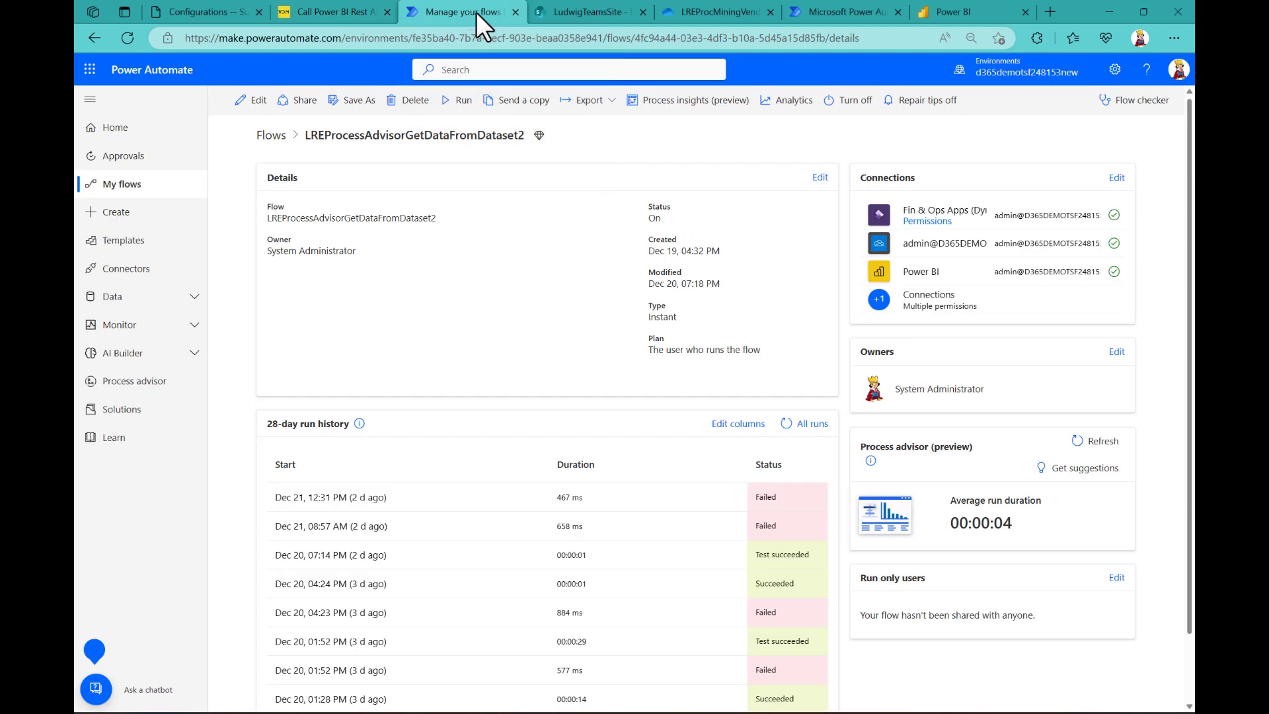
click(127, 189)
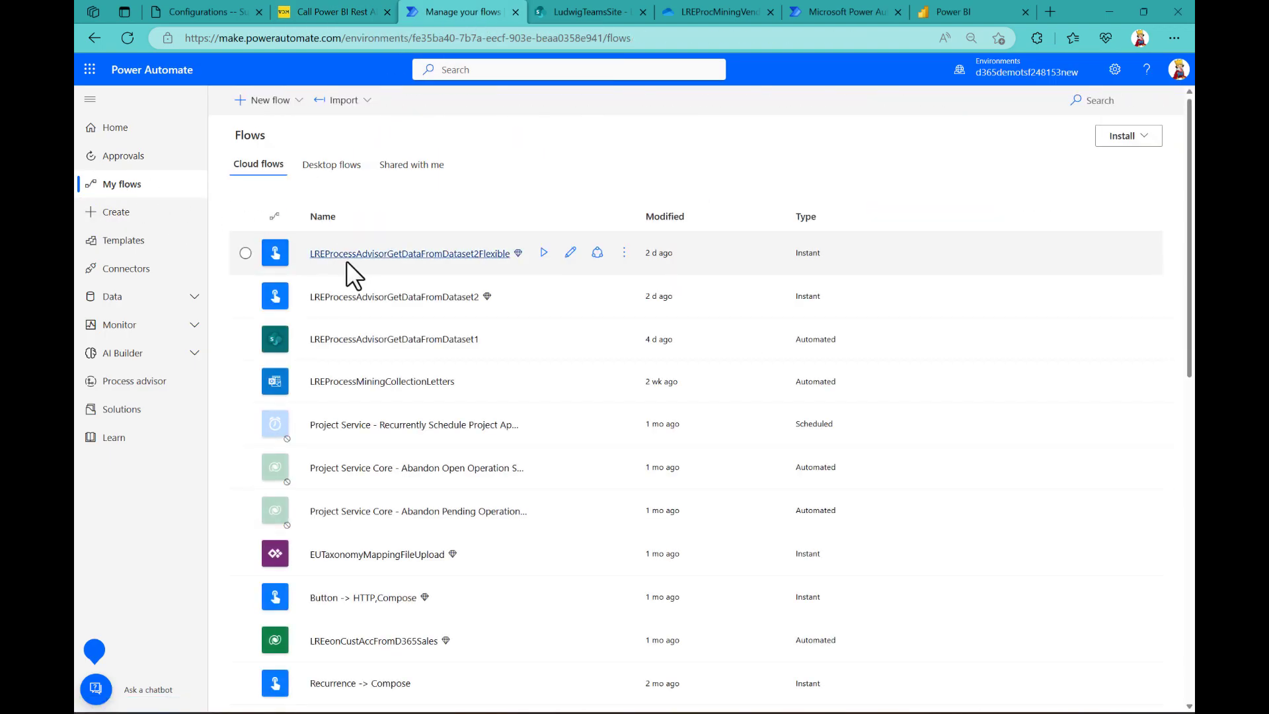
click(571, 256)
click(572, 256)
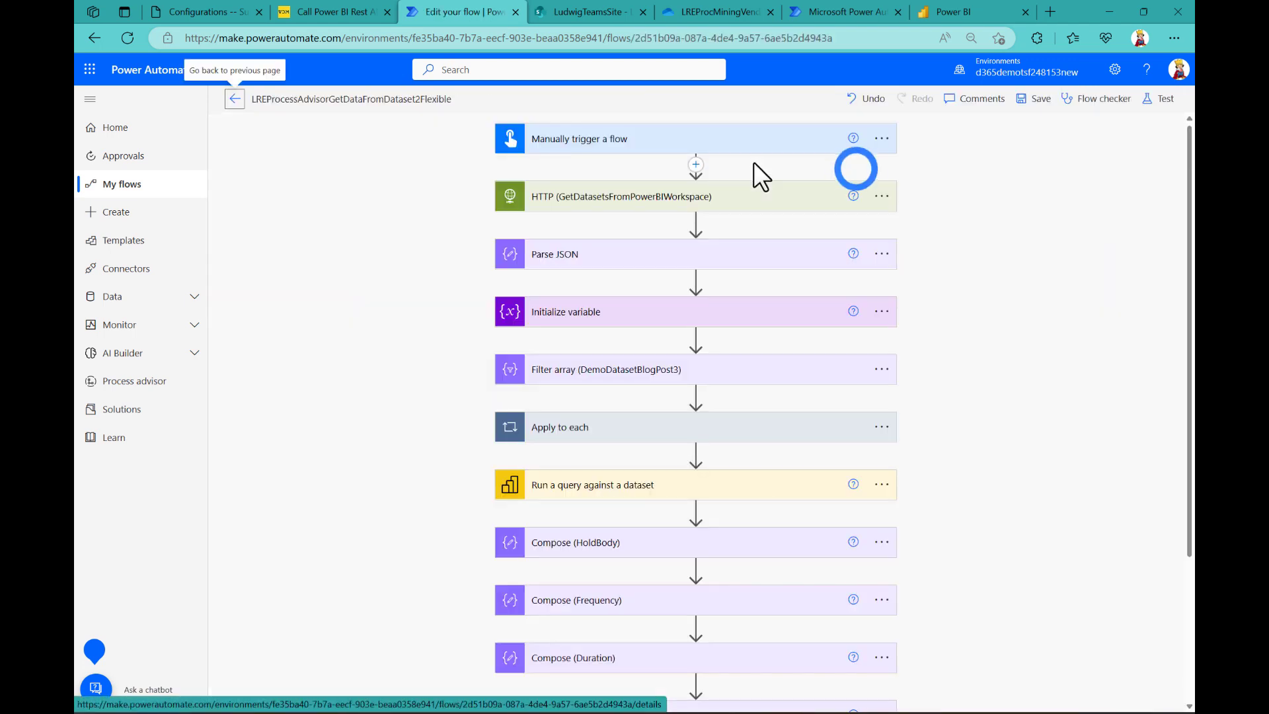
Step: Expand the flow's Power BI query action and GetDatasetsFromPowerBIWorkspace HTTP action to examine their dataset reference and request URI
click(597, 493)
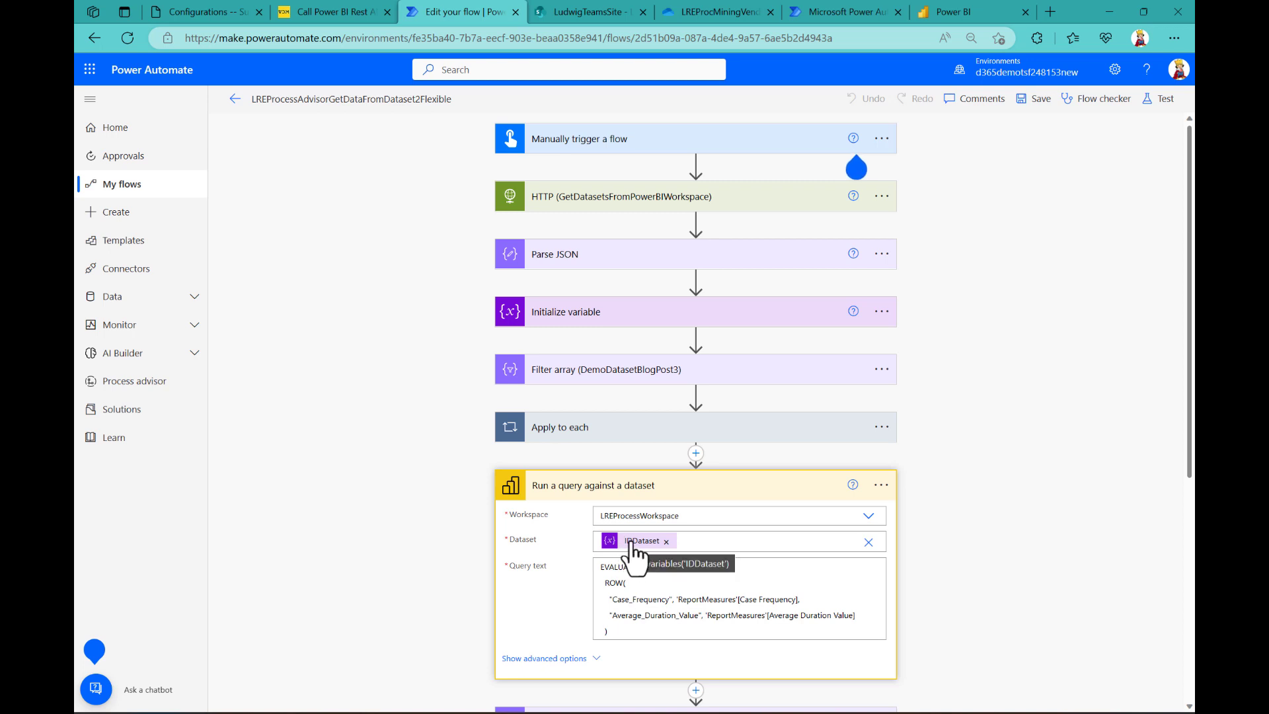
click(593, 200)
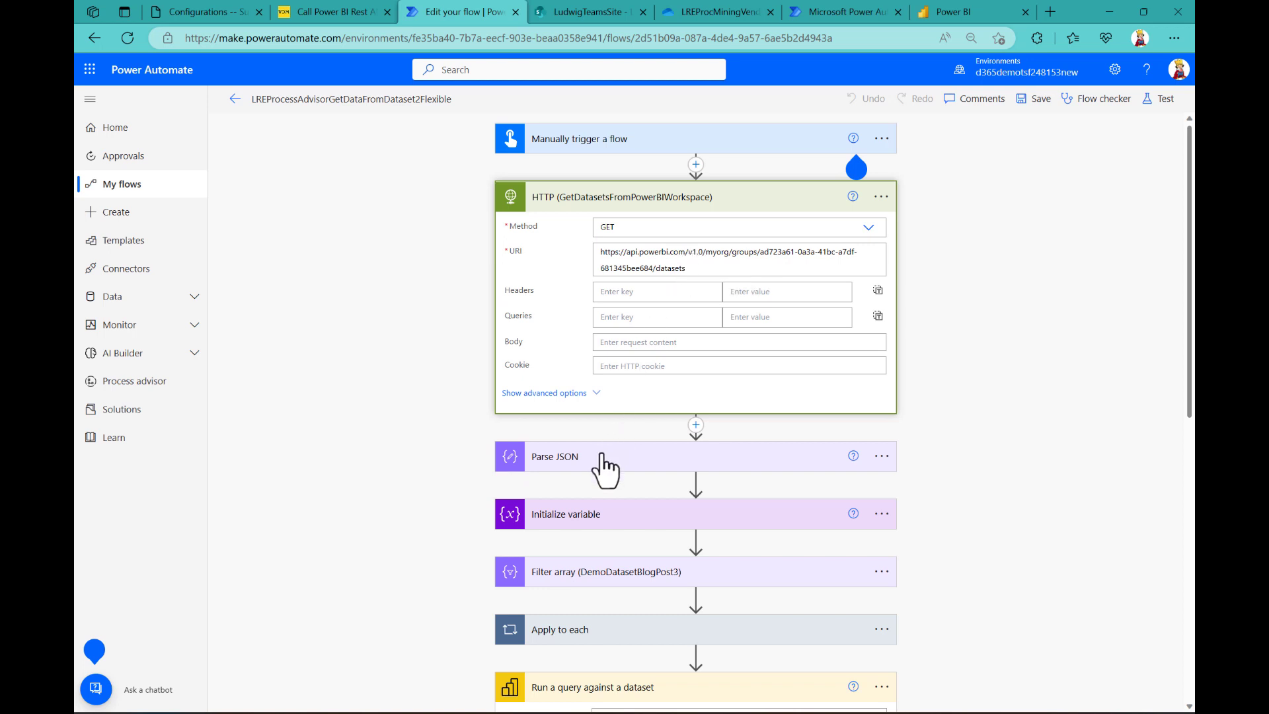
Step: Expand the DemoDatasetBlogPost3 Filter array action and compare its name condition with the full dataset name in Power BI
scroll(603, 469, down, 2)
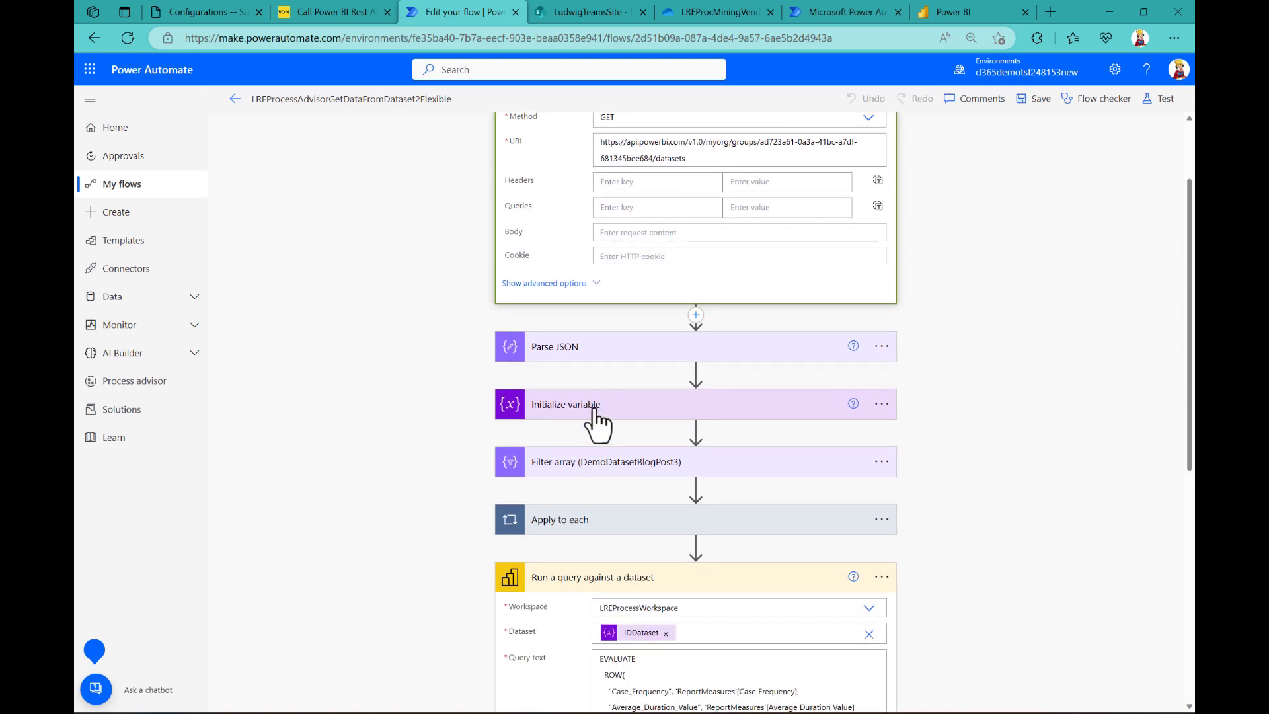
scroll(598, 423, down, 2)
click(586, 389)
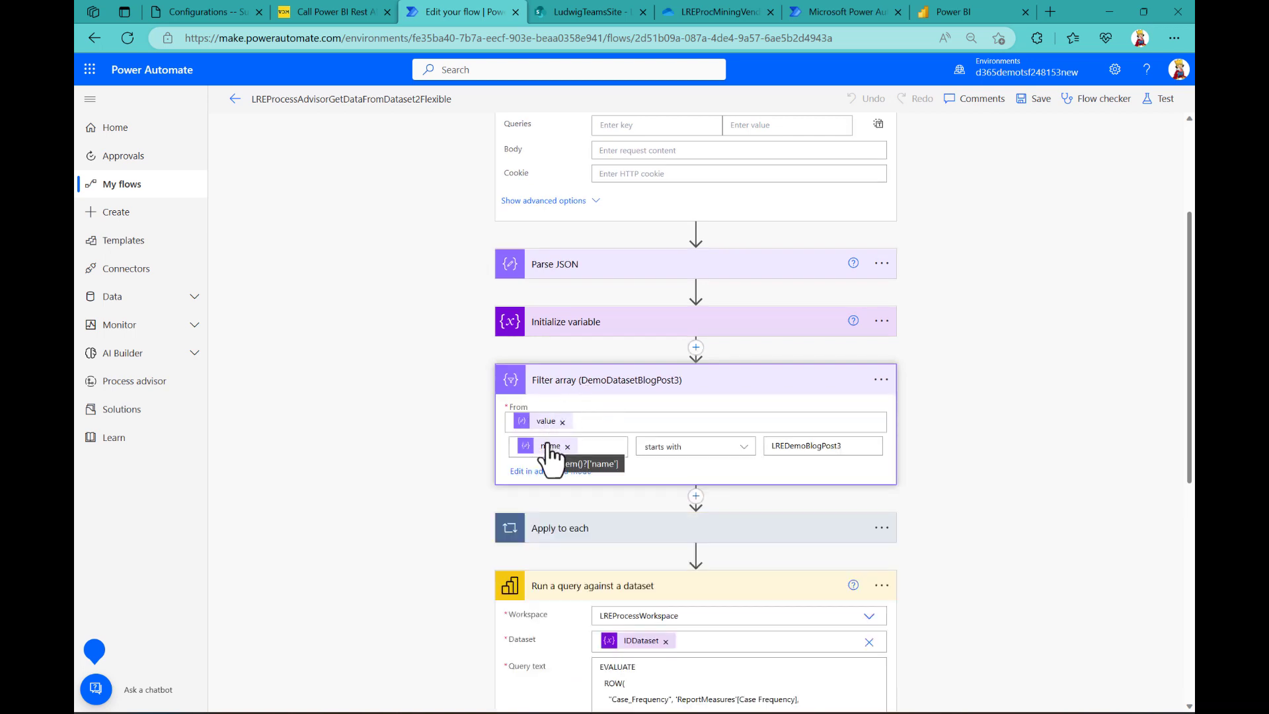
click(948, 14)
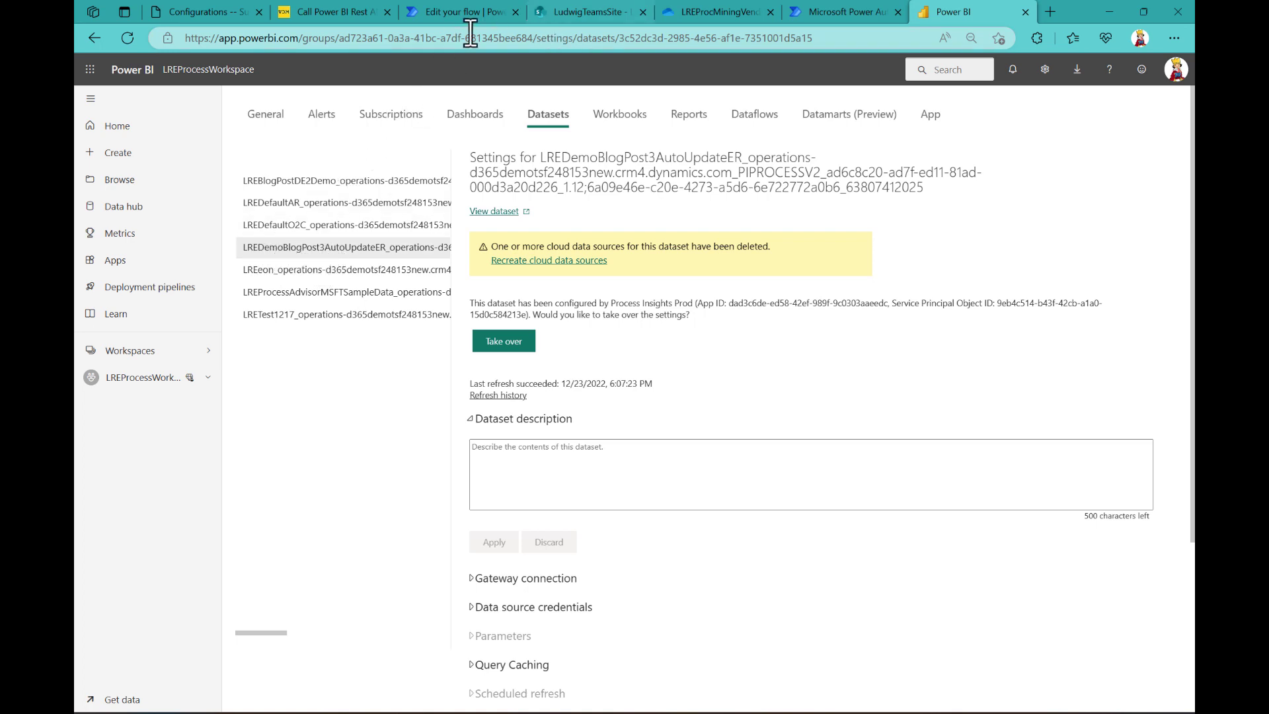
click(459, 8)
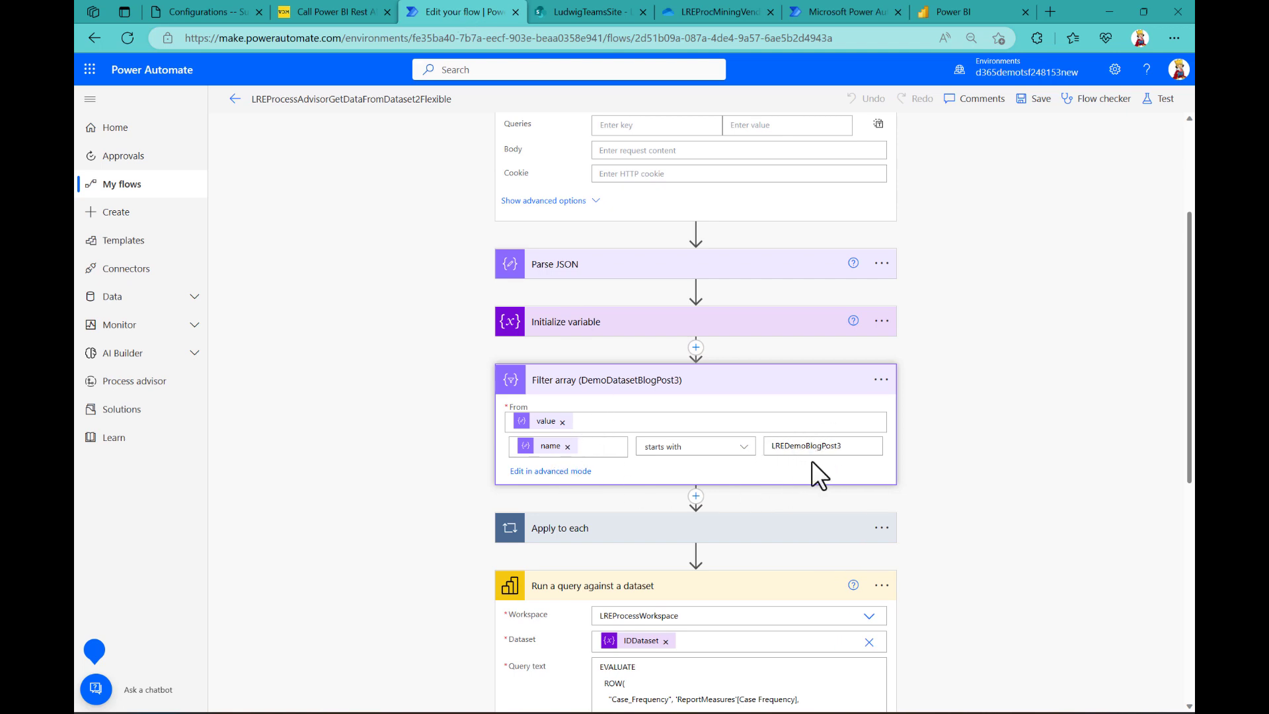
Step: Expand the Apply to each loop and its Set variable action to examine how IDDataset feeds the Power BI query
scroll(811, 460, down, 2)
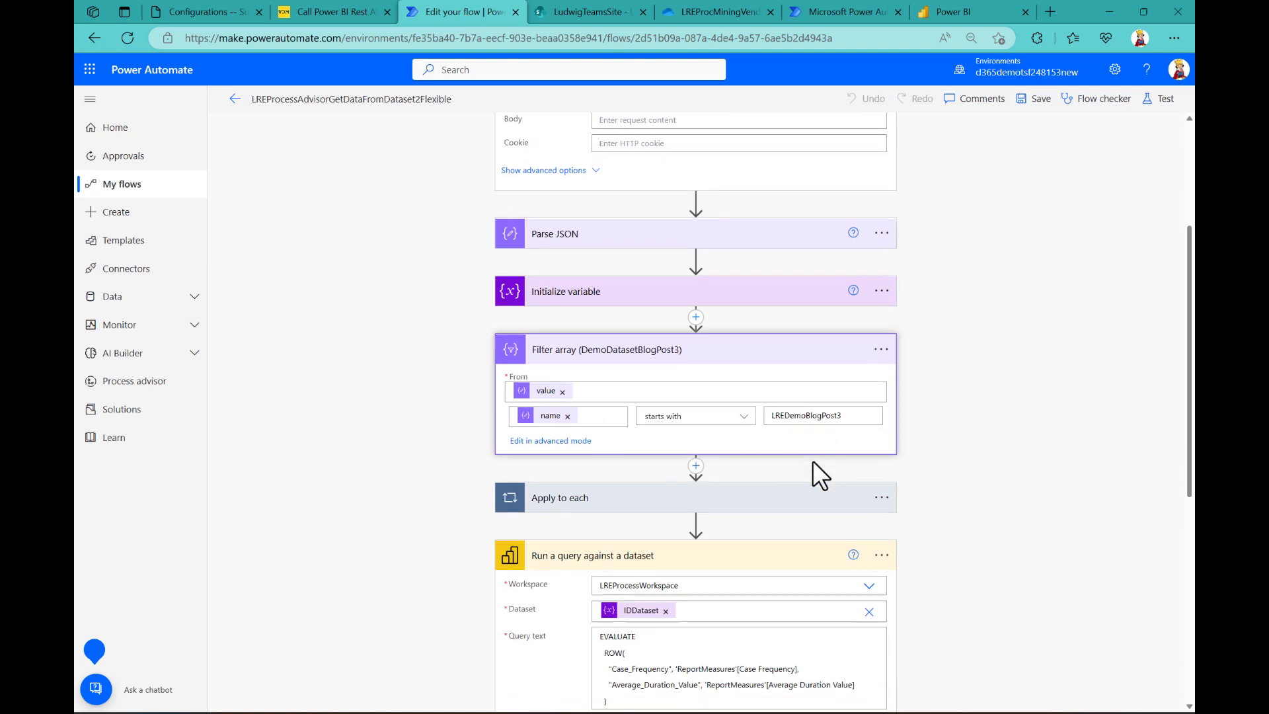
click(770, 399)
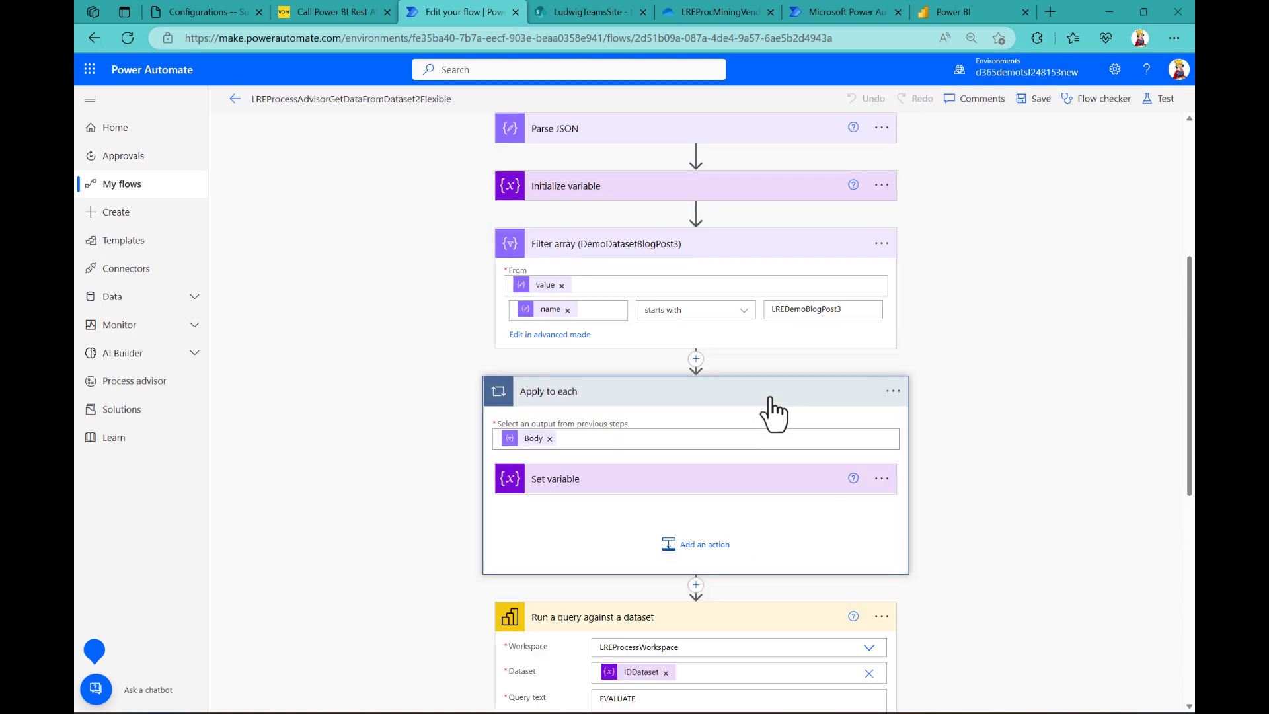
click(701, 486)
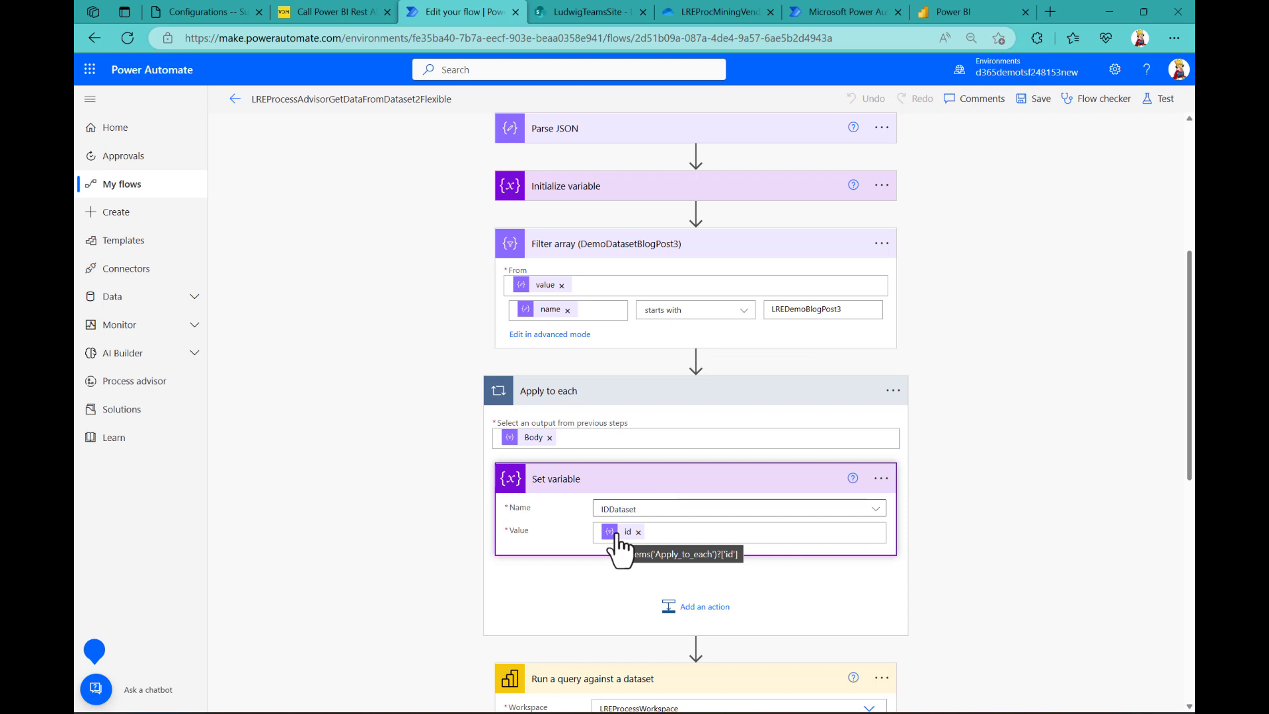
scroll(620, 549, down, 3)
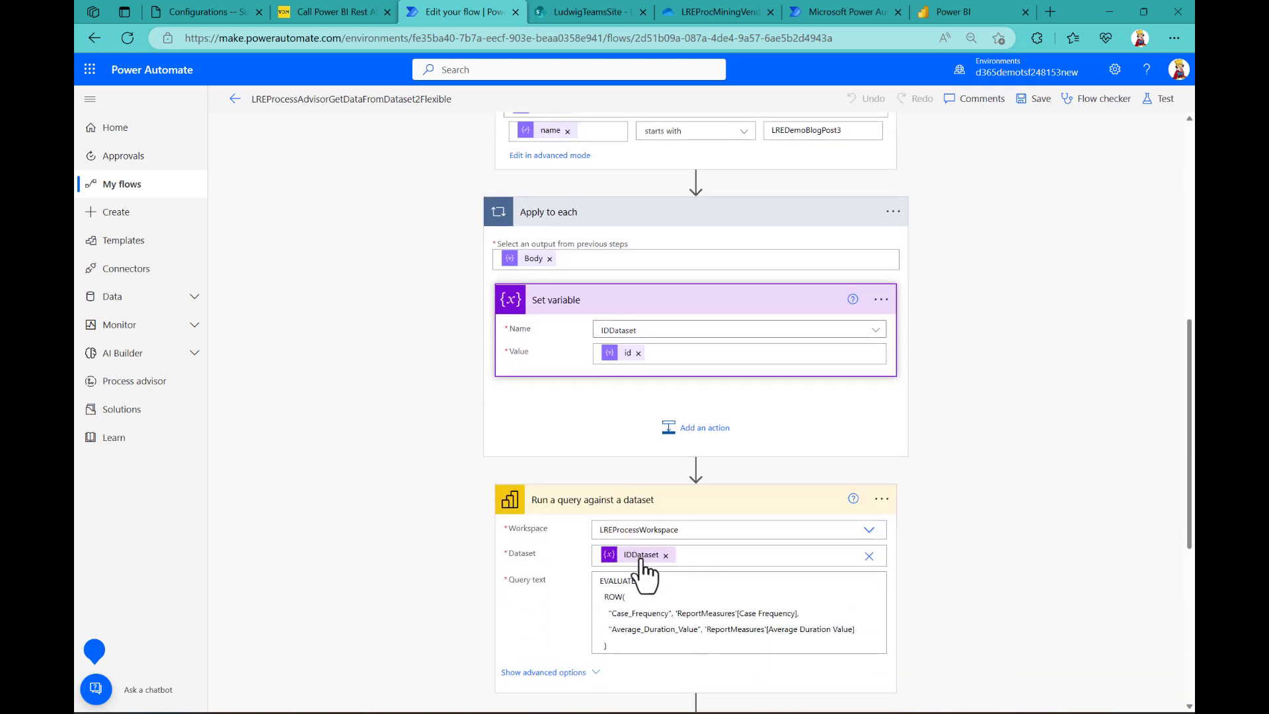
scroll(483, 543, down, 5)
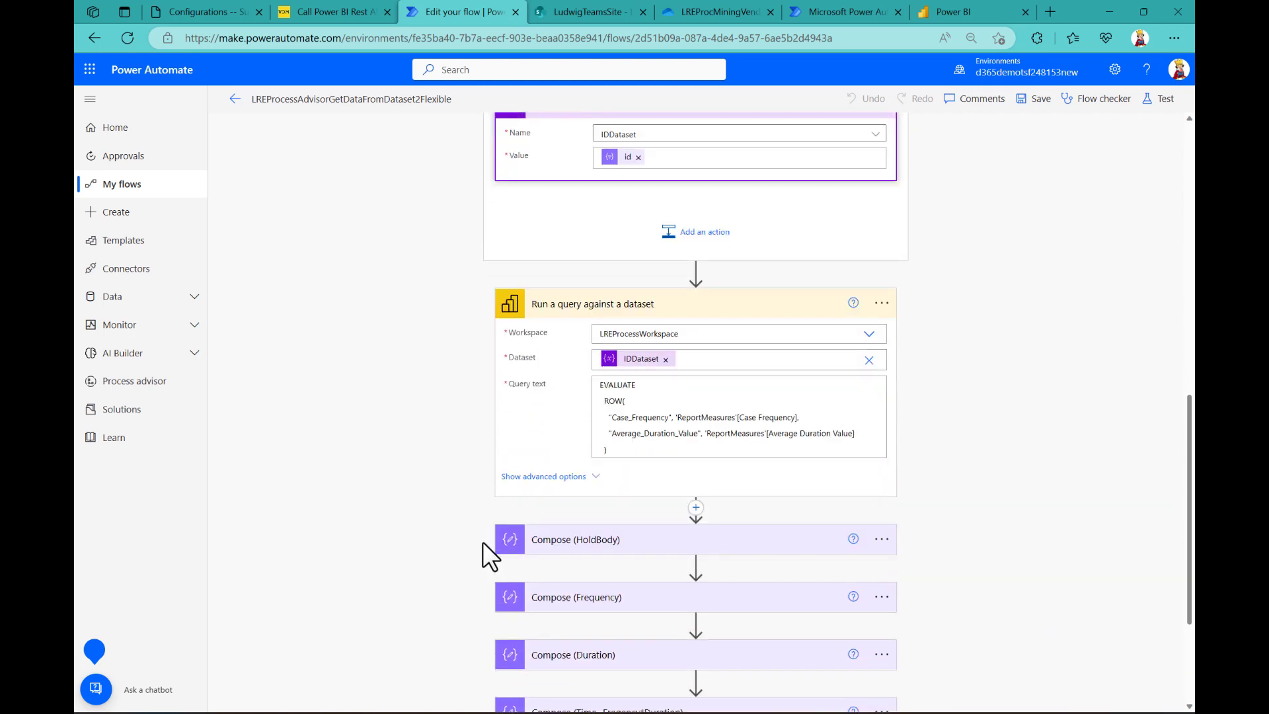
Step: Expand the Compose actions for Frequency and Time=Freqency*Duration to examine their input expressions
scroll(482, 542, down, 1)
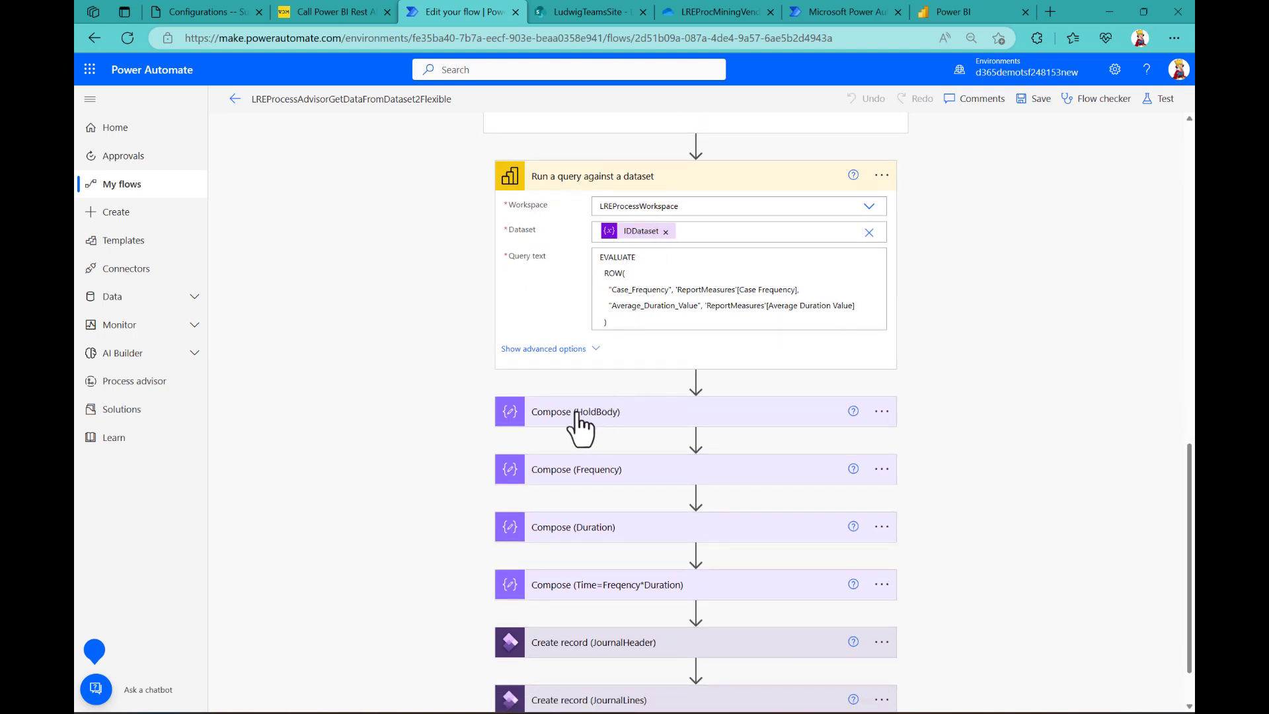
click(599, 482)
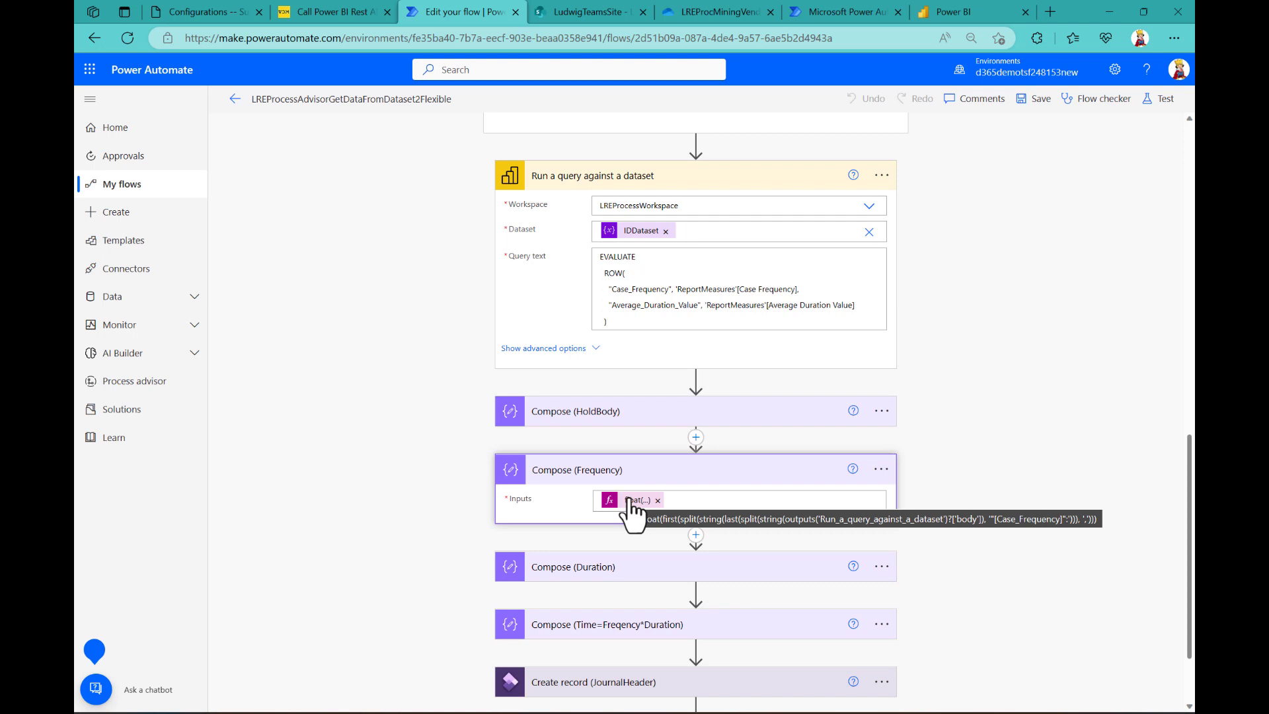
scroll(597, 580, down, 3)
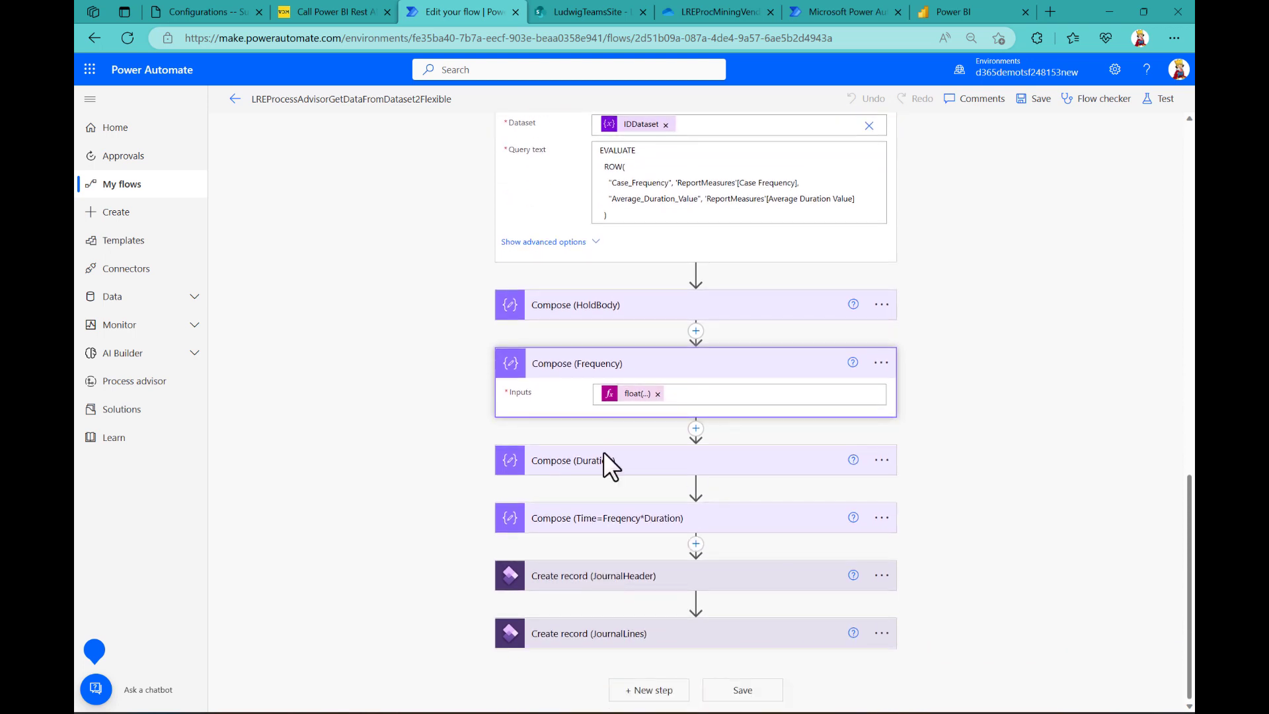
click(601, 519)
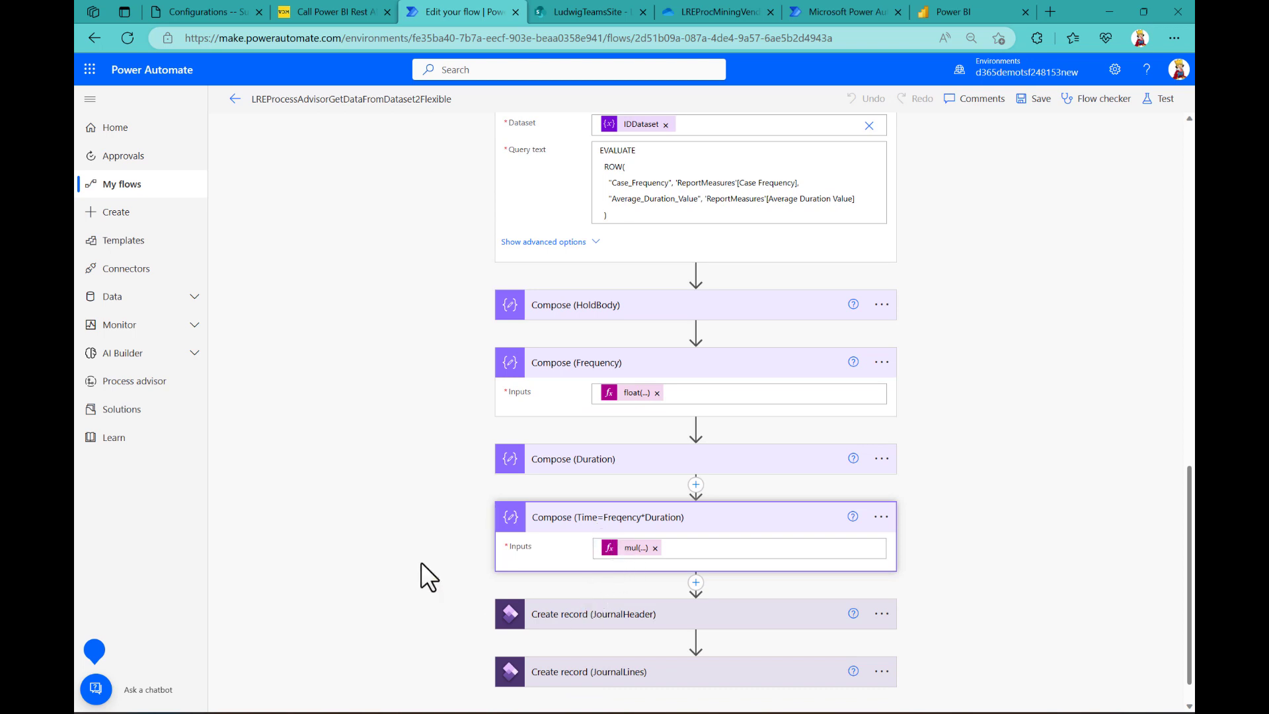
Step: Expand the JournalHeader and JournalLines Create record actions and examine the journal lines' advanced fields, including date, debit and accounts
scroll(422, 562, down, 1)
click(574, 580)
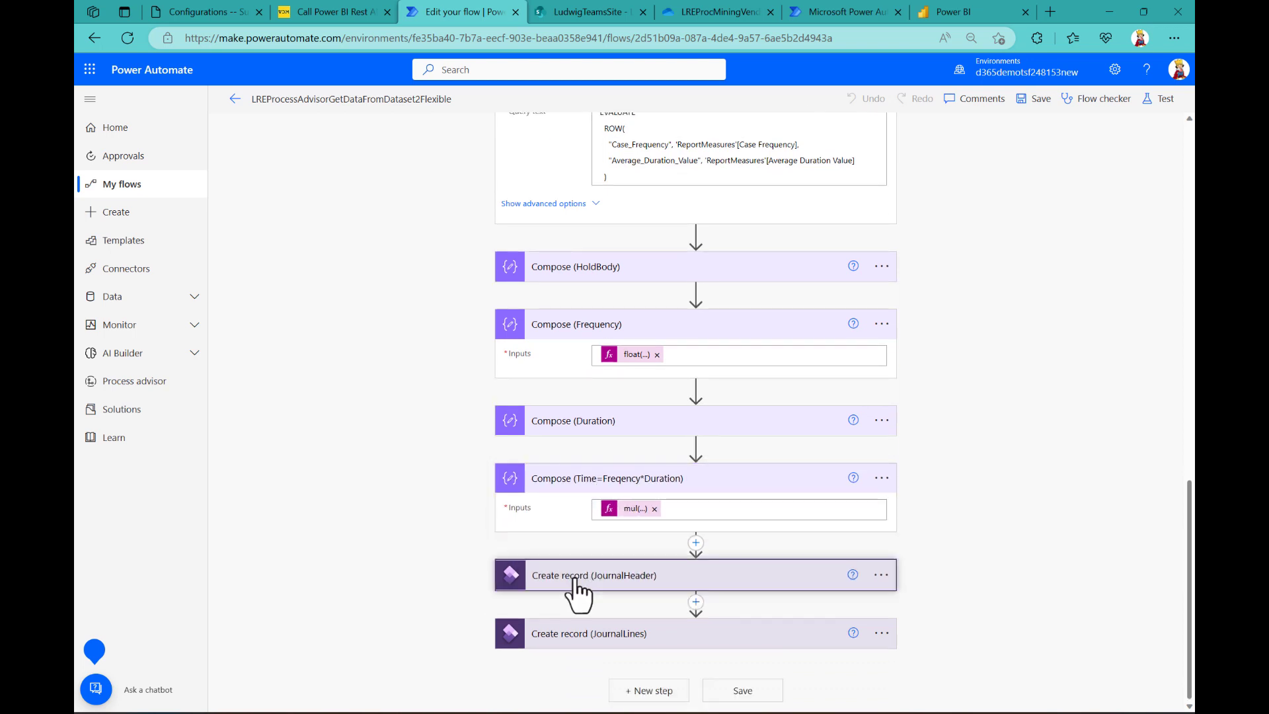
scroll(574, 582, down, 2)
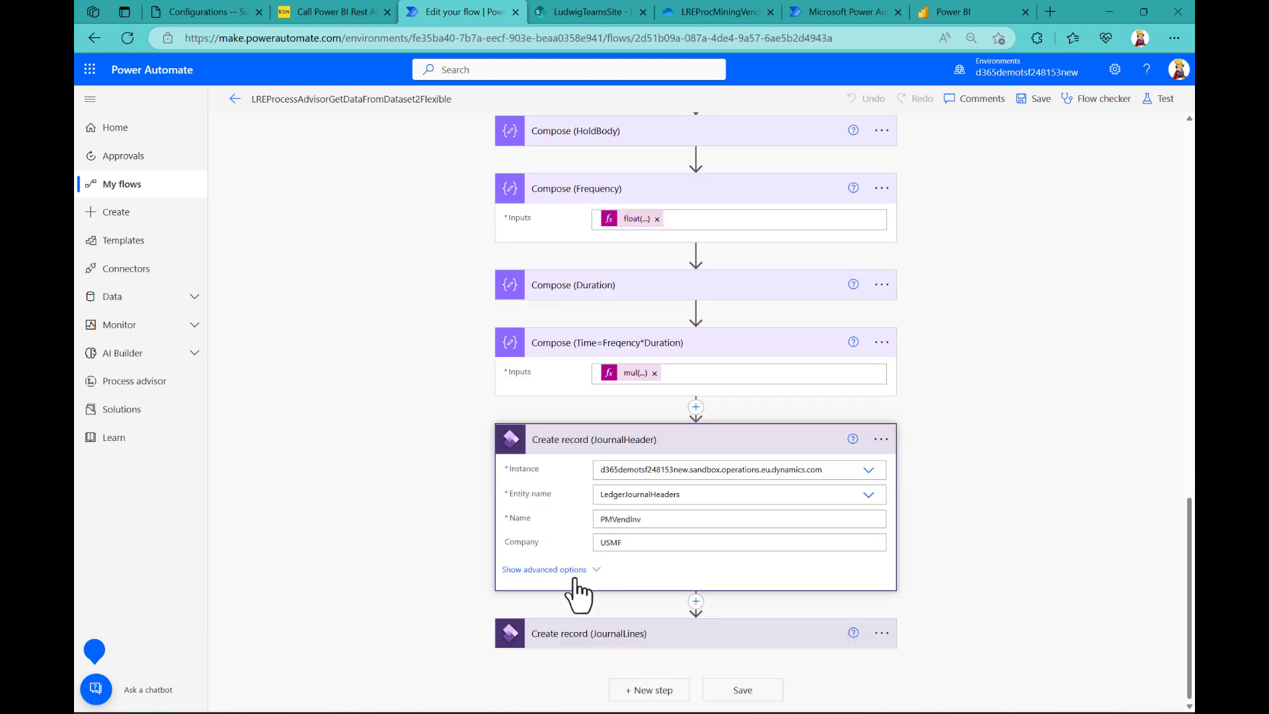
click(576, 635)
scroll(419, 564, down, 3)
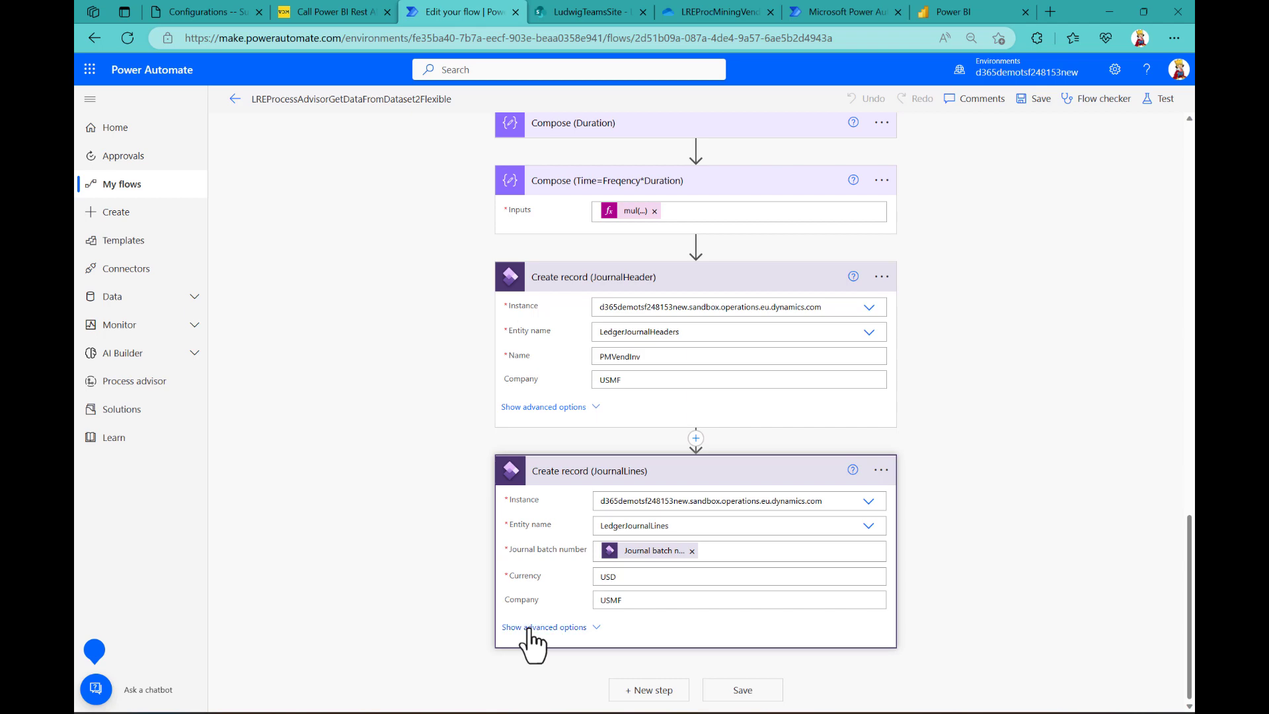
click(529, 627)
scroll(409, 582, down, 8)
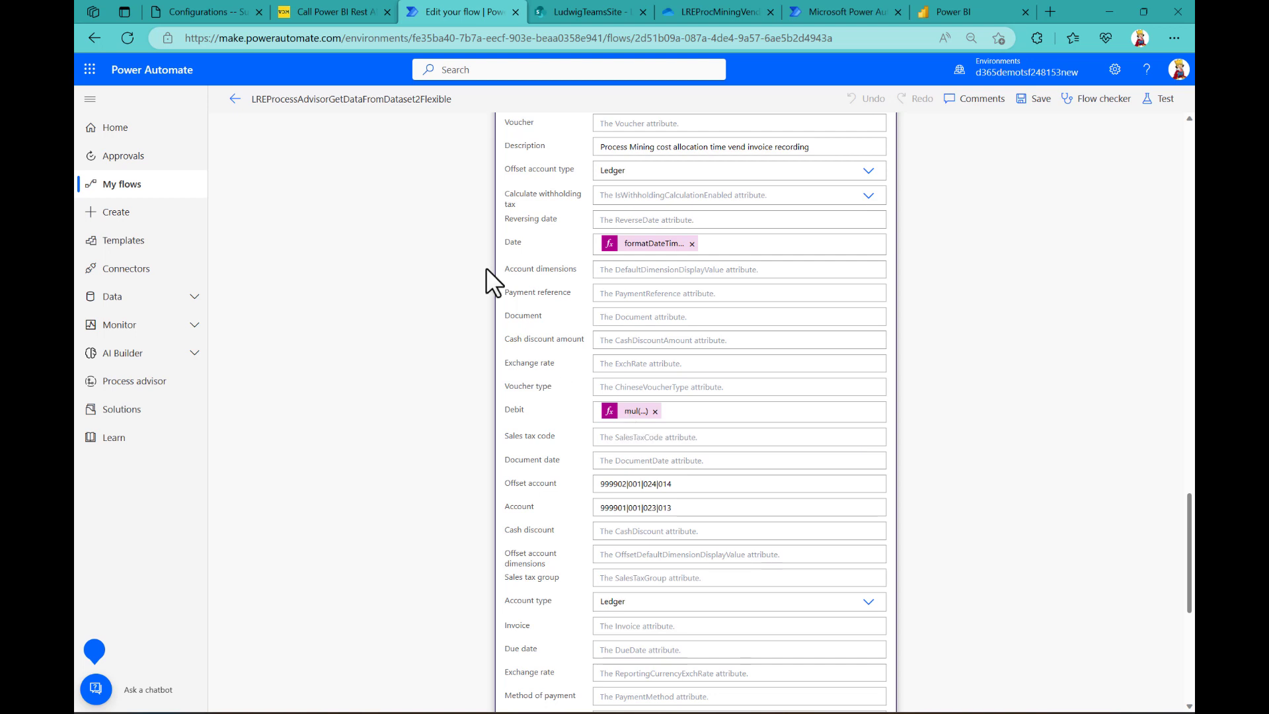
Step: Leave the flow editor and open the General journals list in Dynamics 365 Supply Chain Management
click(234, 99)
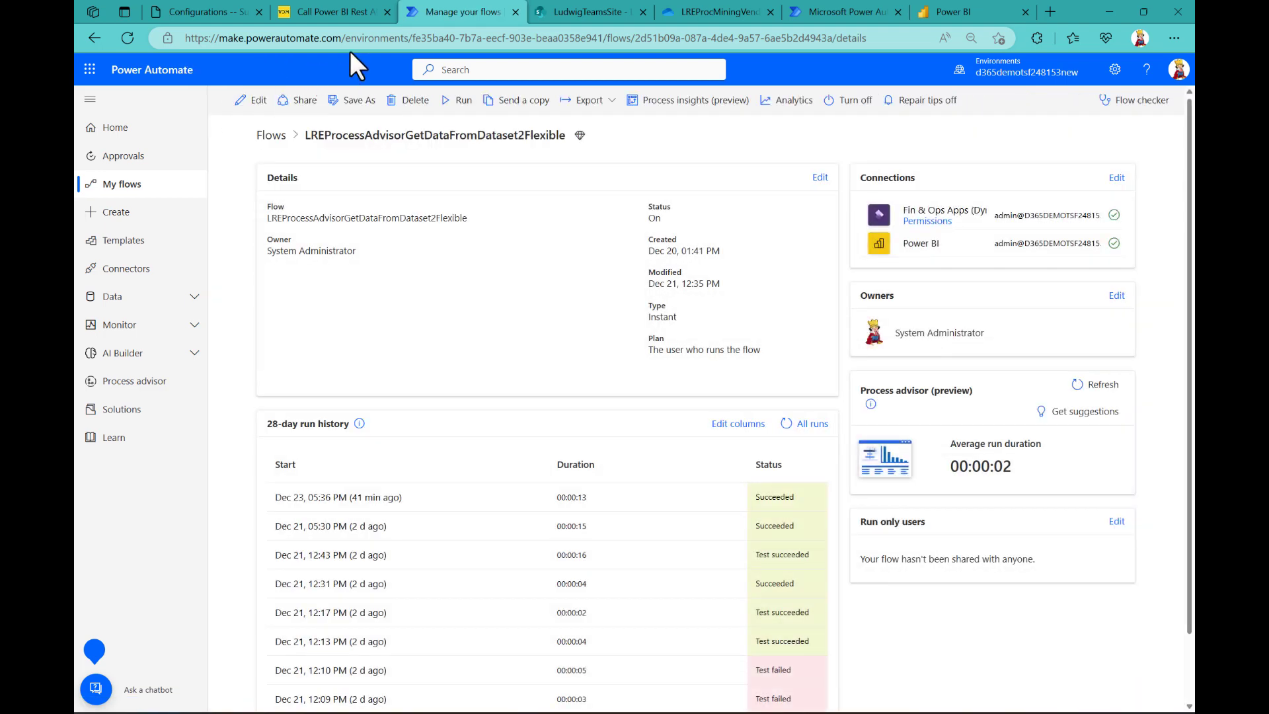
click(176, 13)
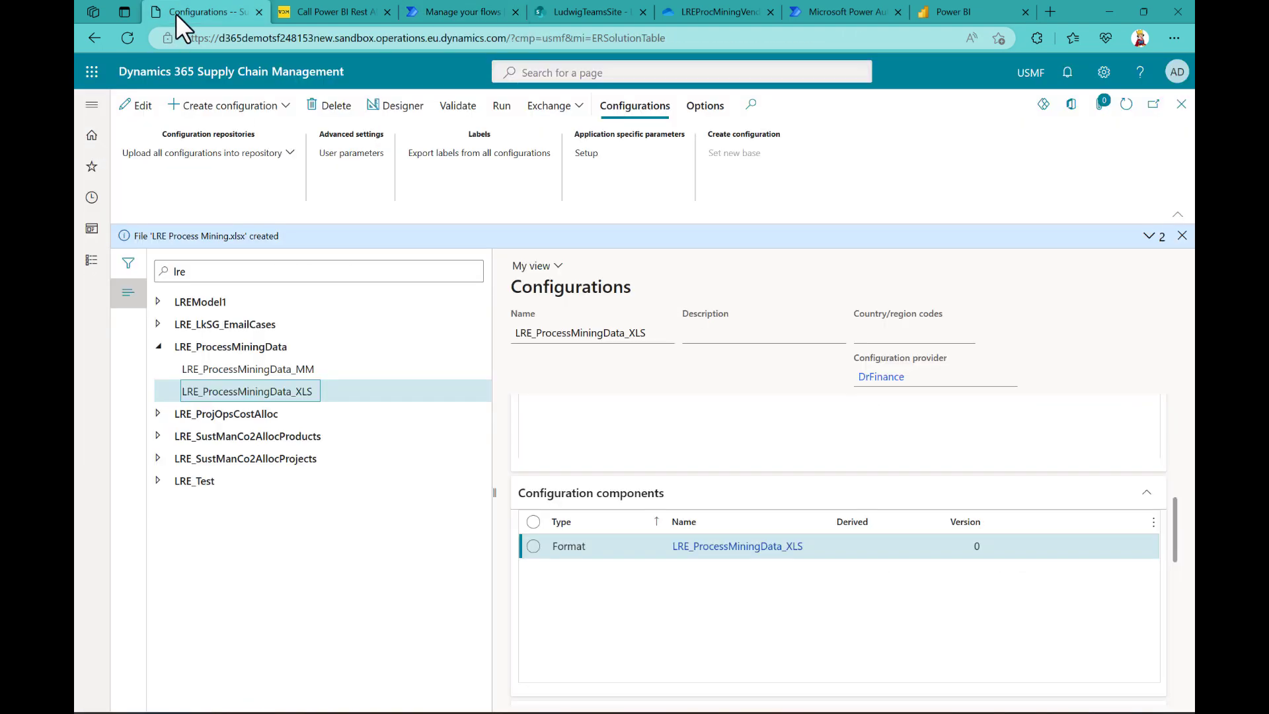
click(93, 201)
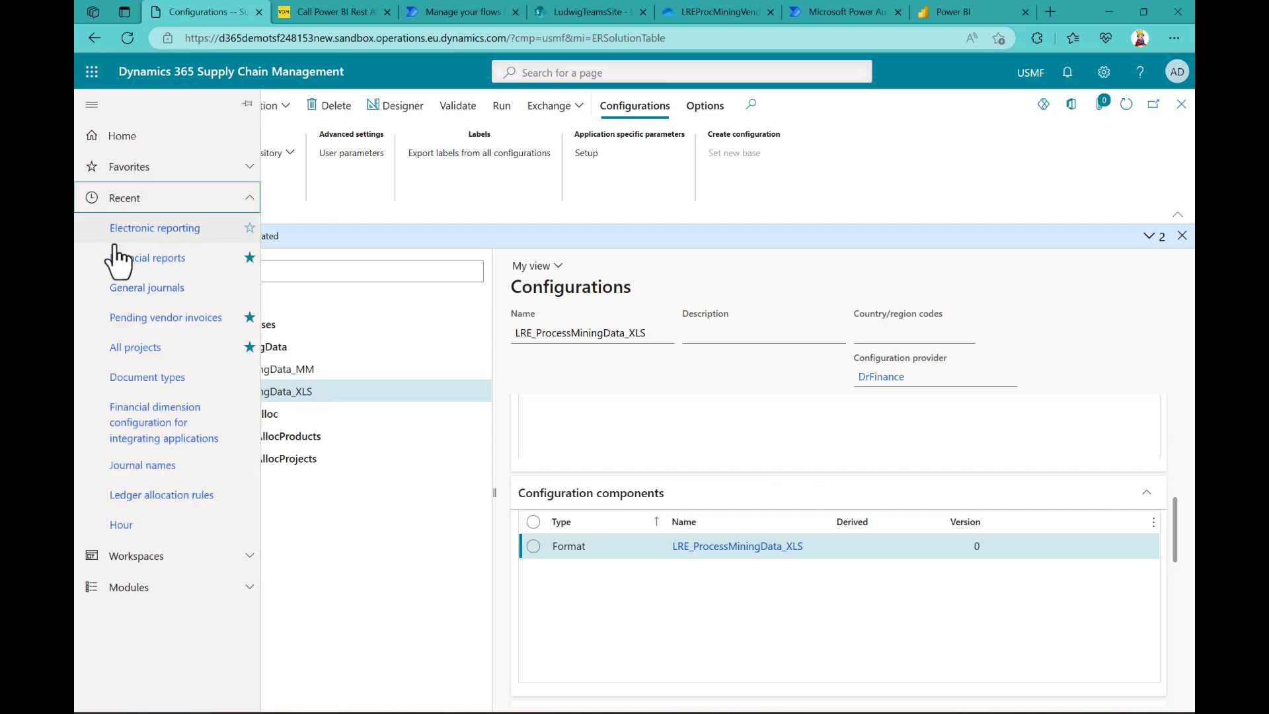
click(125, 291)
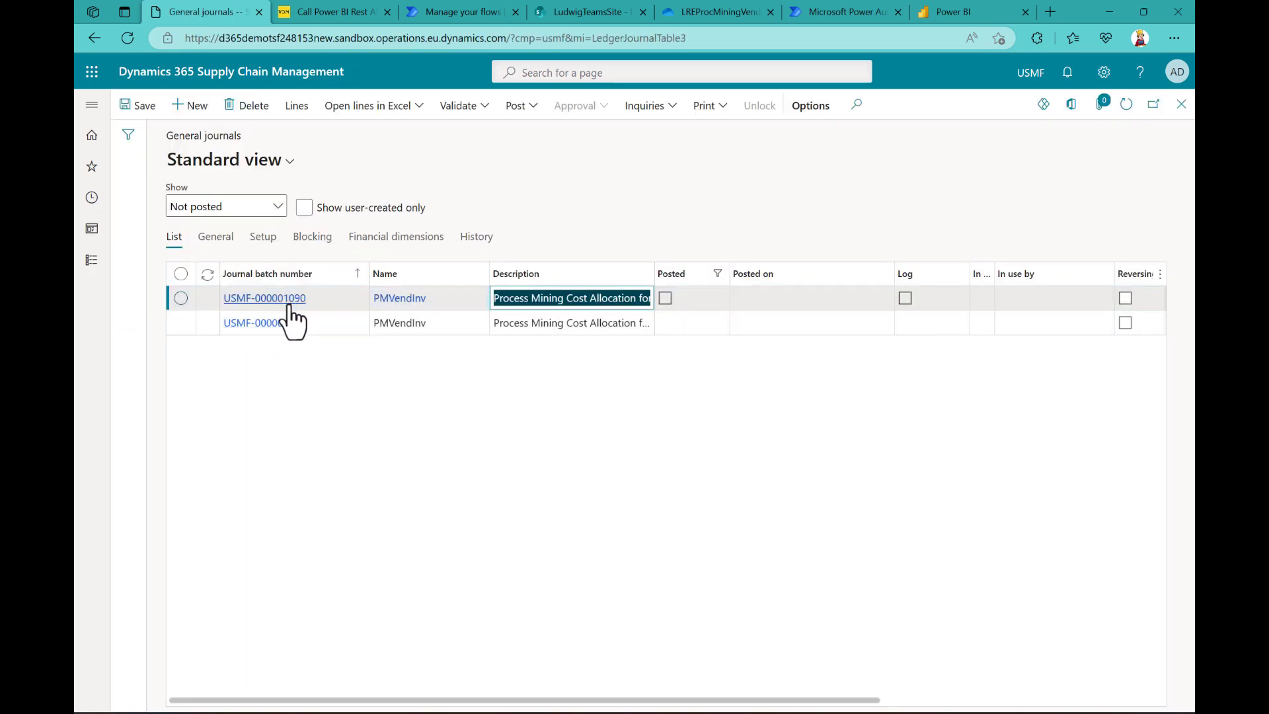
Step: Run the LREProcessAdvisorGetDataFromDataset2Flexible flow from Power Automate and check the status of each action in its newest run
click(445, 14)
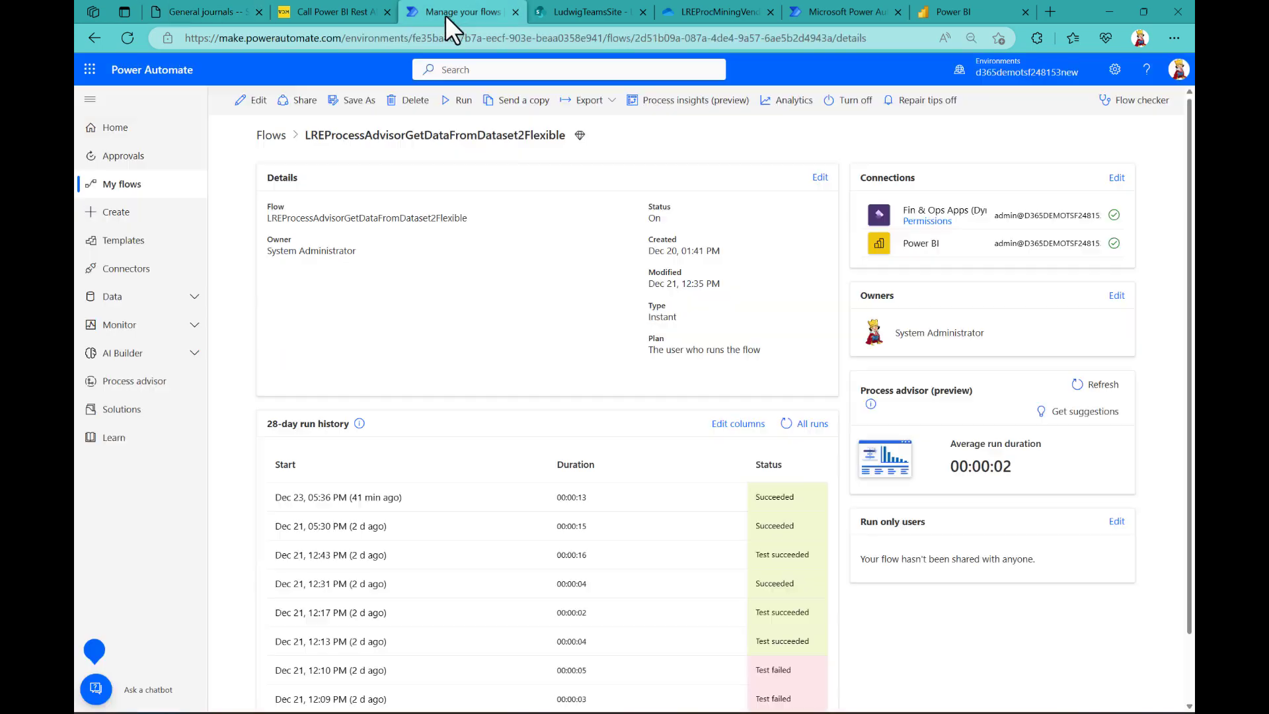
click(456, 100)
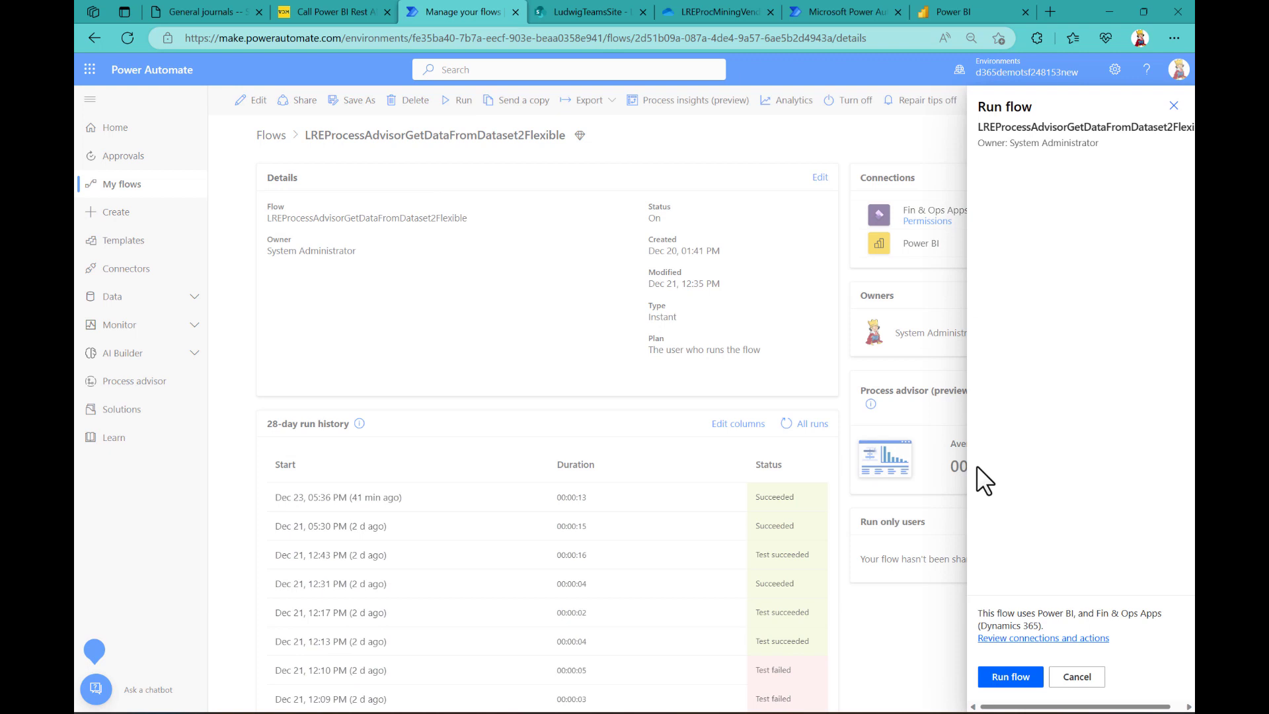
click(1001, 677)
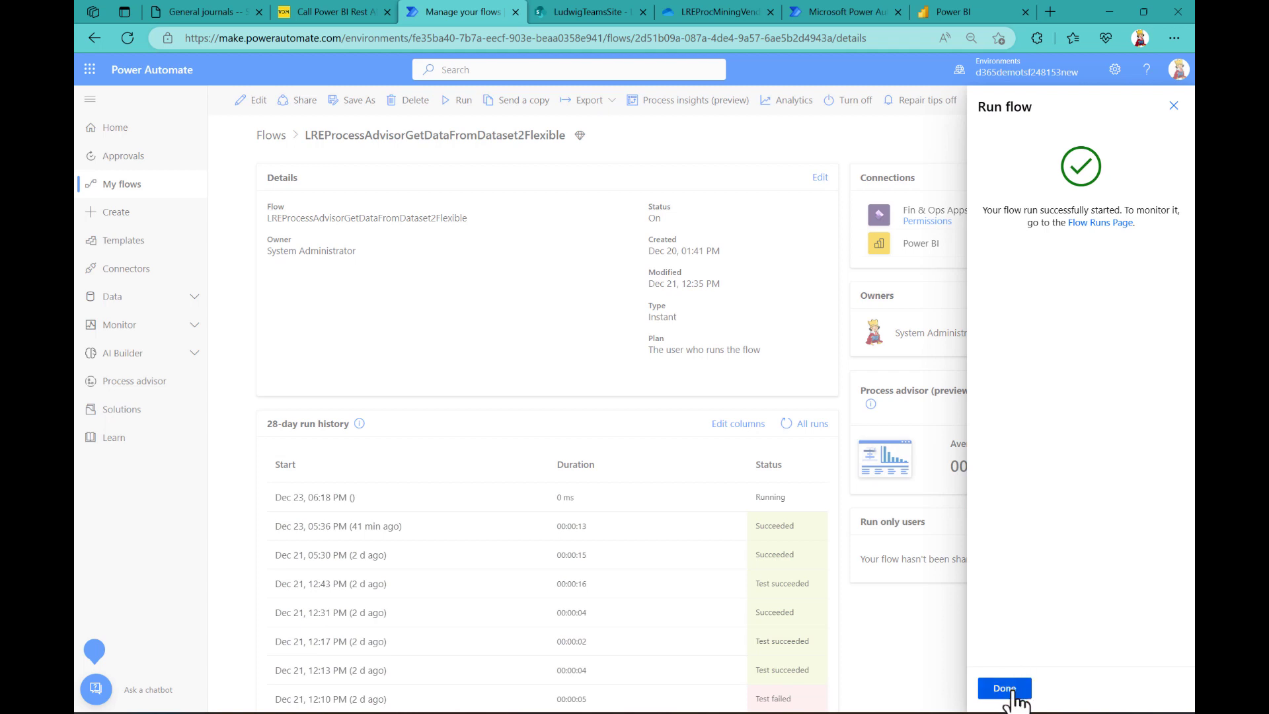
click(1008, 687)
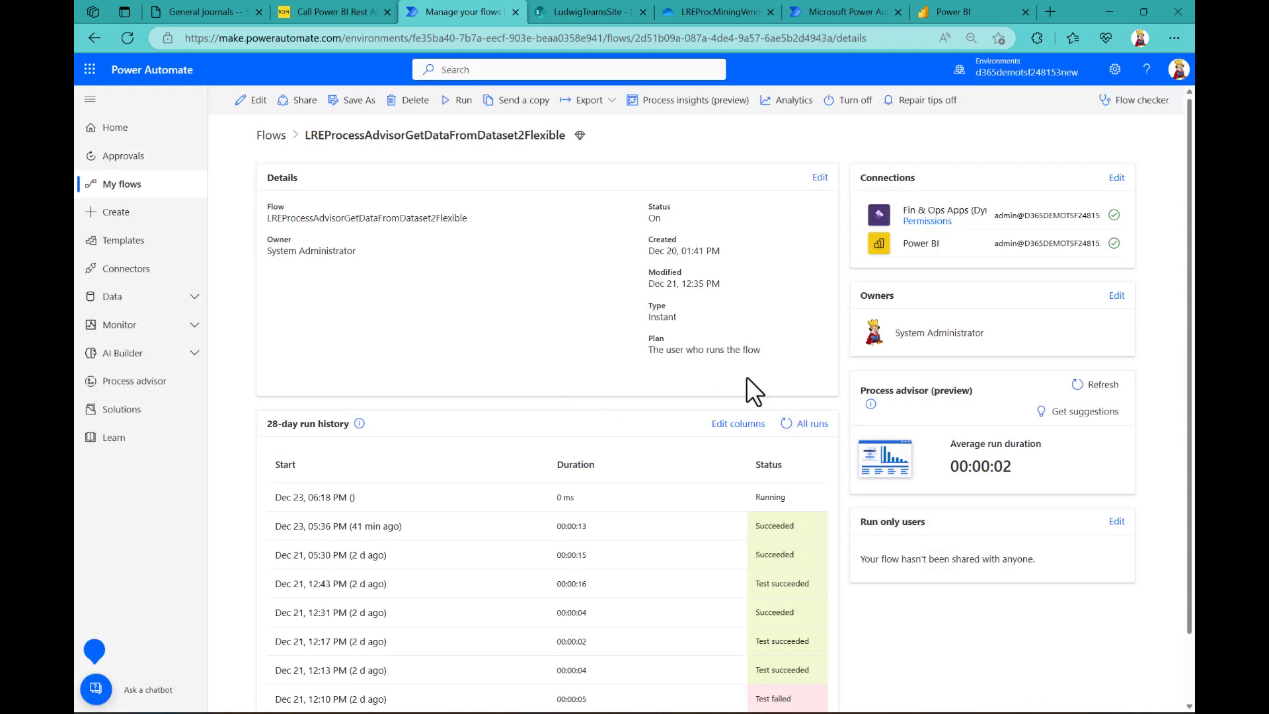
click(333, 497)
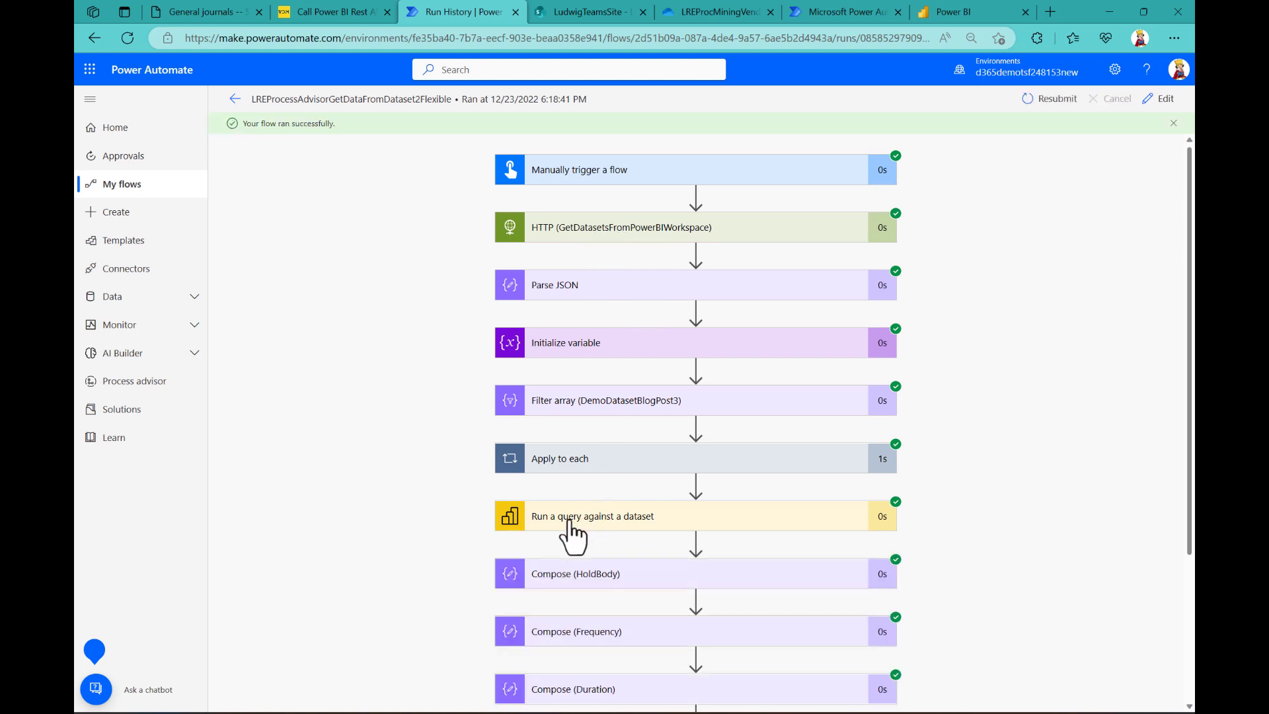
scroll(568, 608, down, 3)
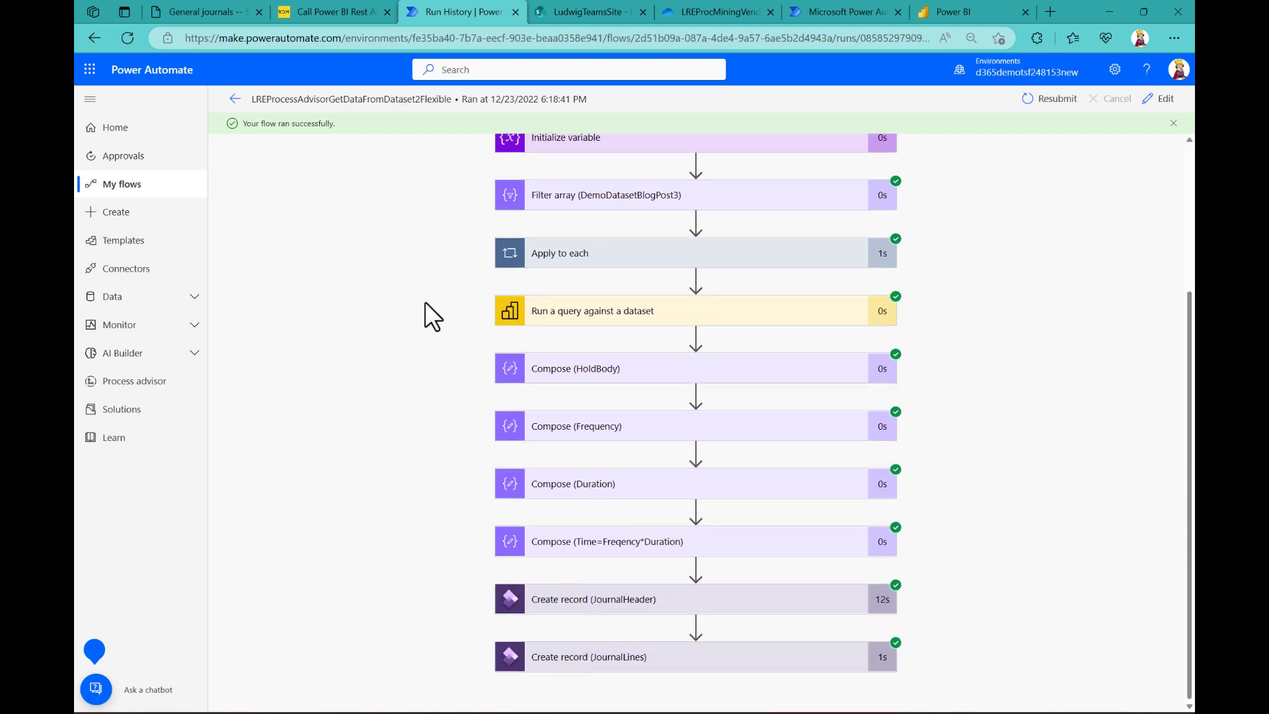
Step: Refresh the General journals list in Dynamics 365 and open the lines of the newest PMVendInv journal
click(216, 12)
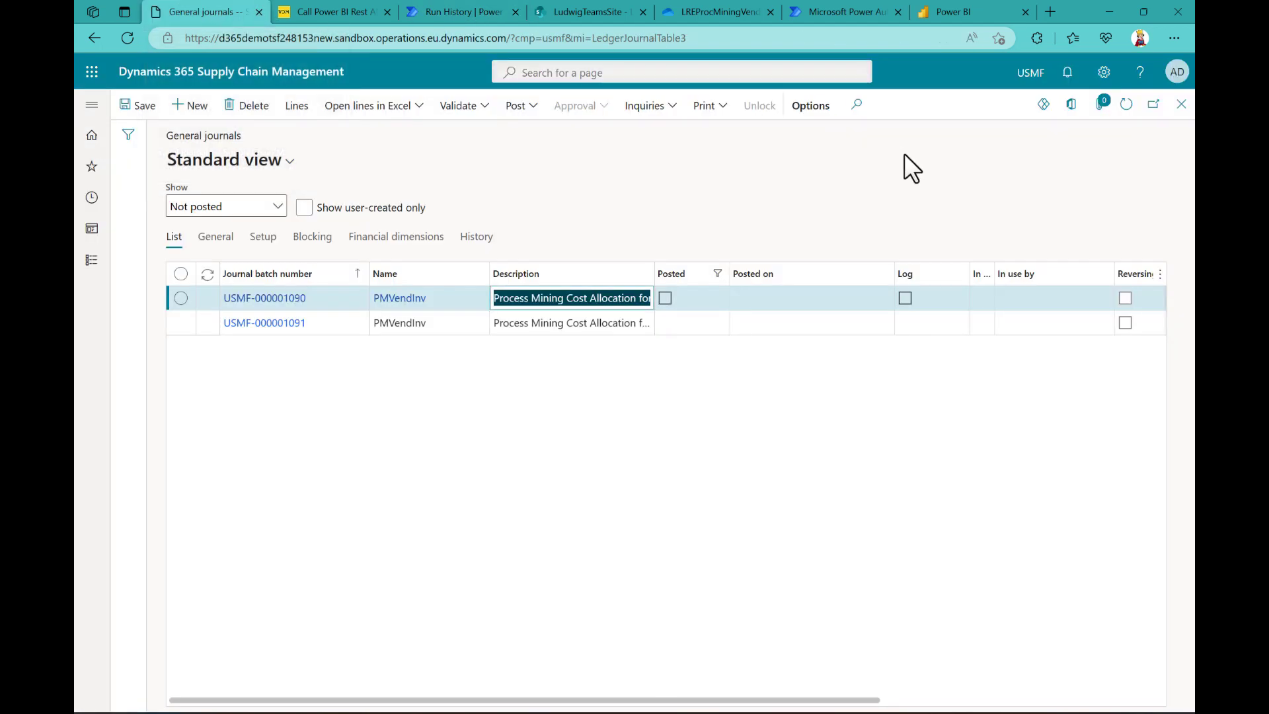
click(1126, 104)
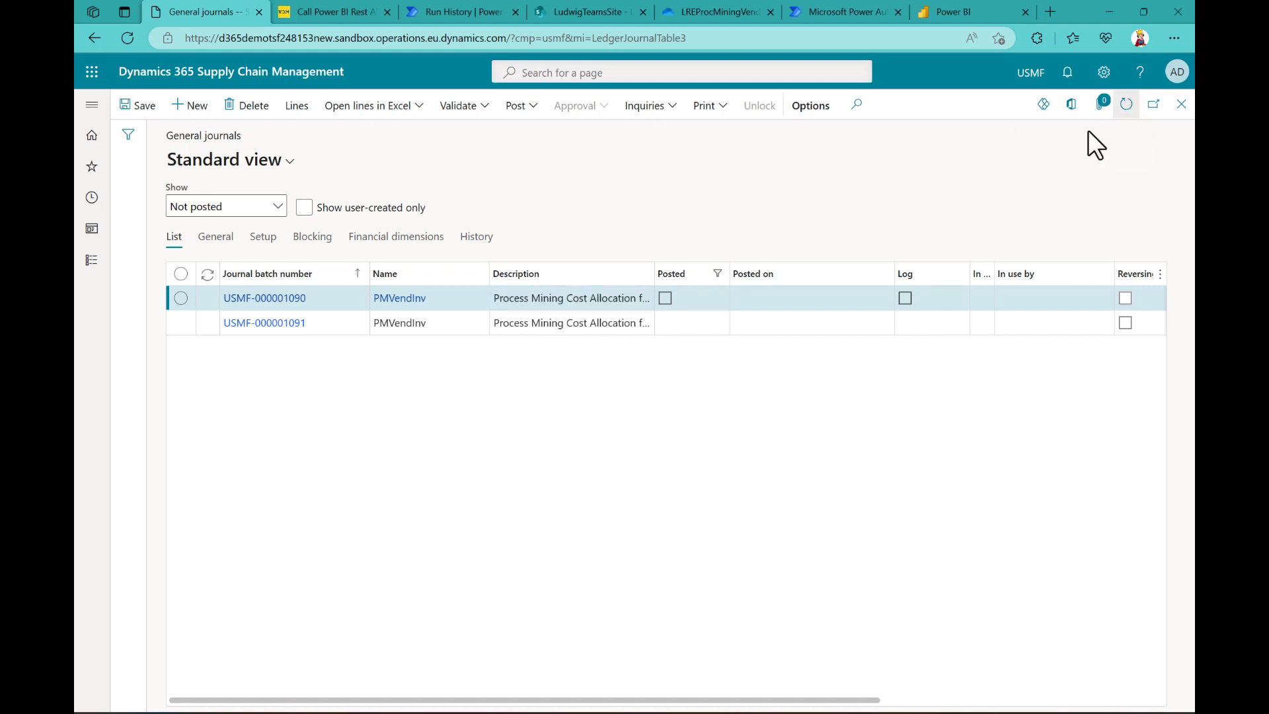
click(562, 350)
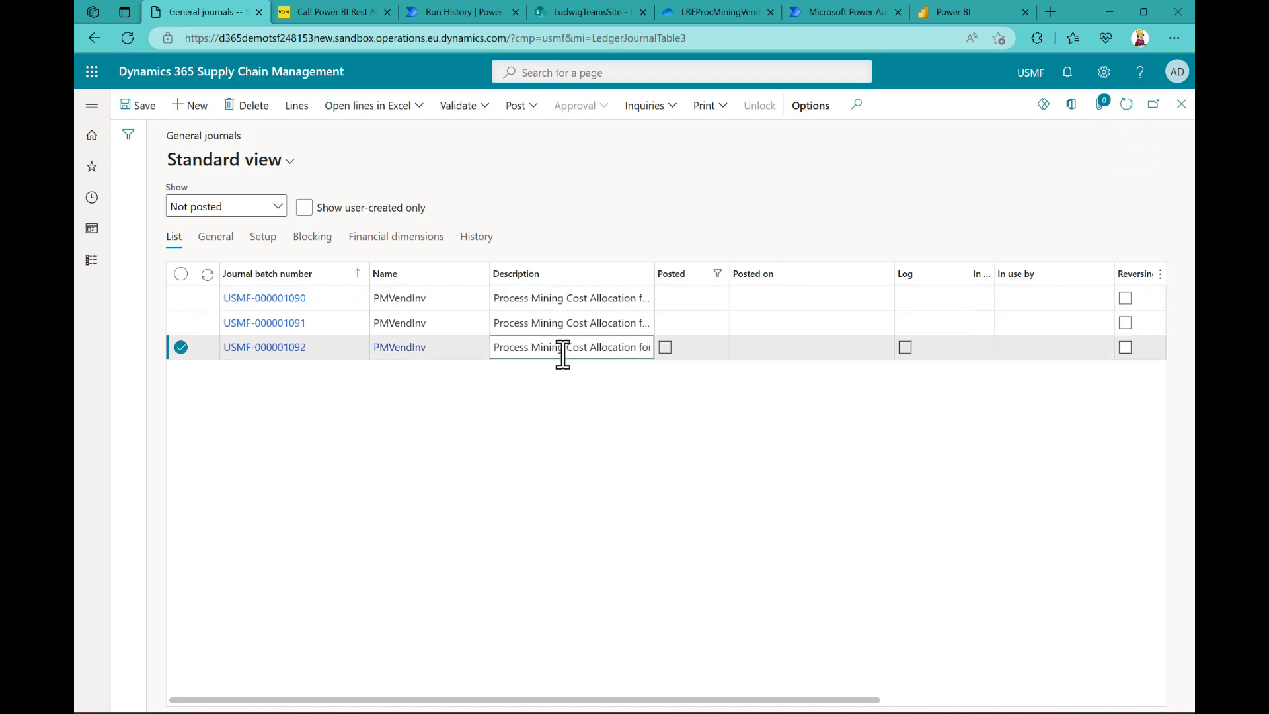
click(296, 108)
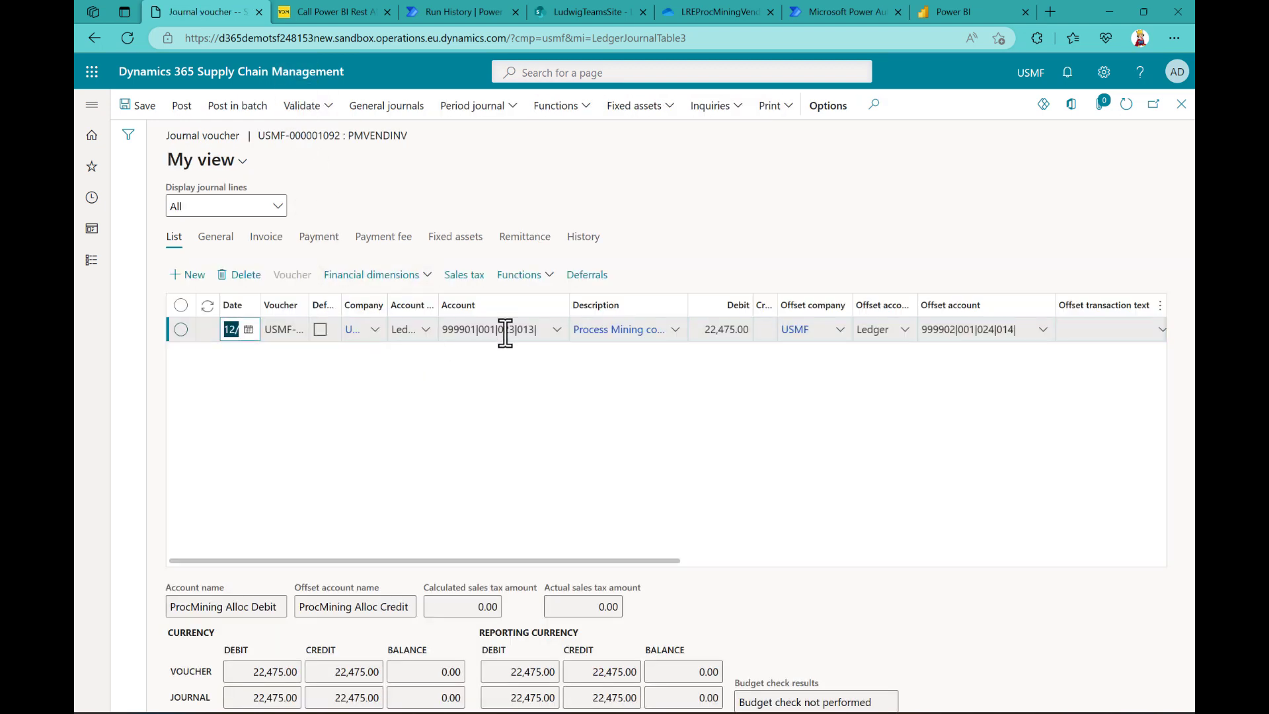
Step: Inspect the voucher line's account and offset account segments and its quantity in the general details
click(505, 330)
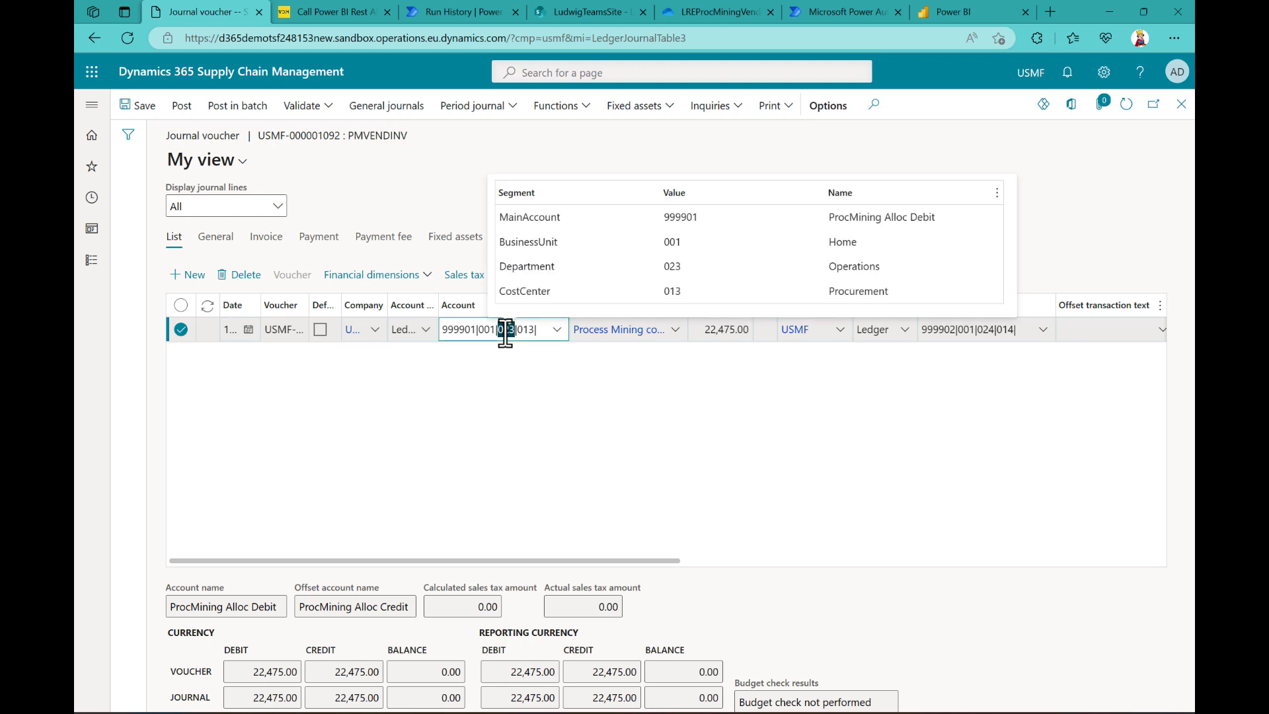
click(989, 329)
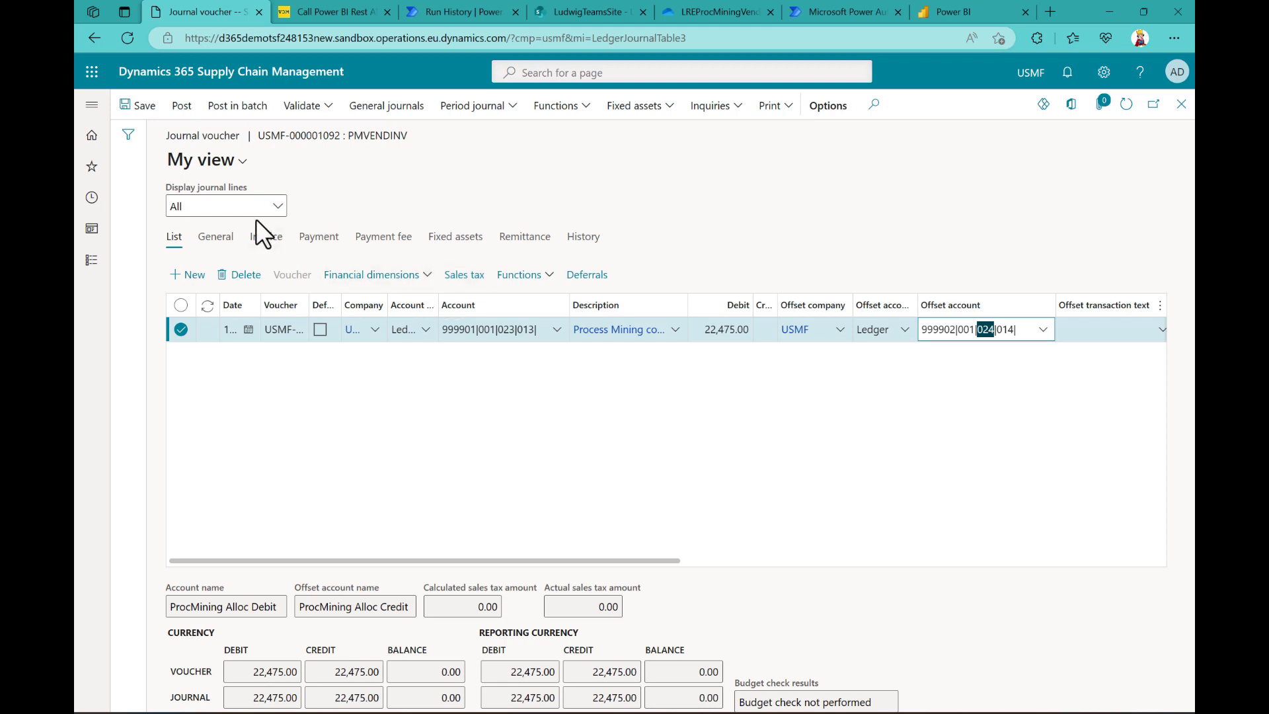
click(215, 238)
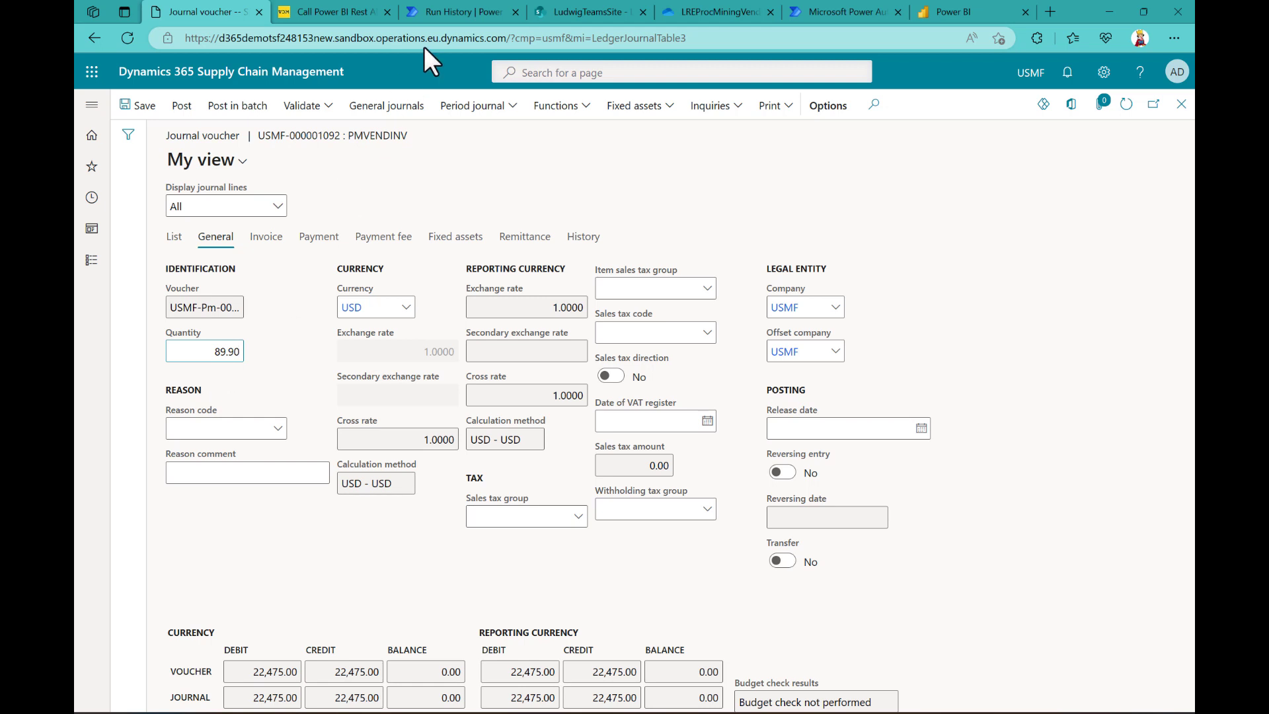
Step: Compare the Compose (Time=Freqency*Duration) output in the Power Automate run with the quantity on the Dynamics 365 journal voucher
click(449, 14)
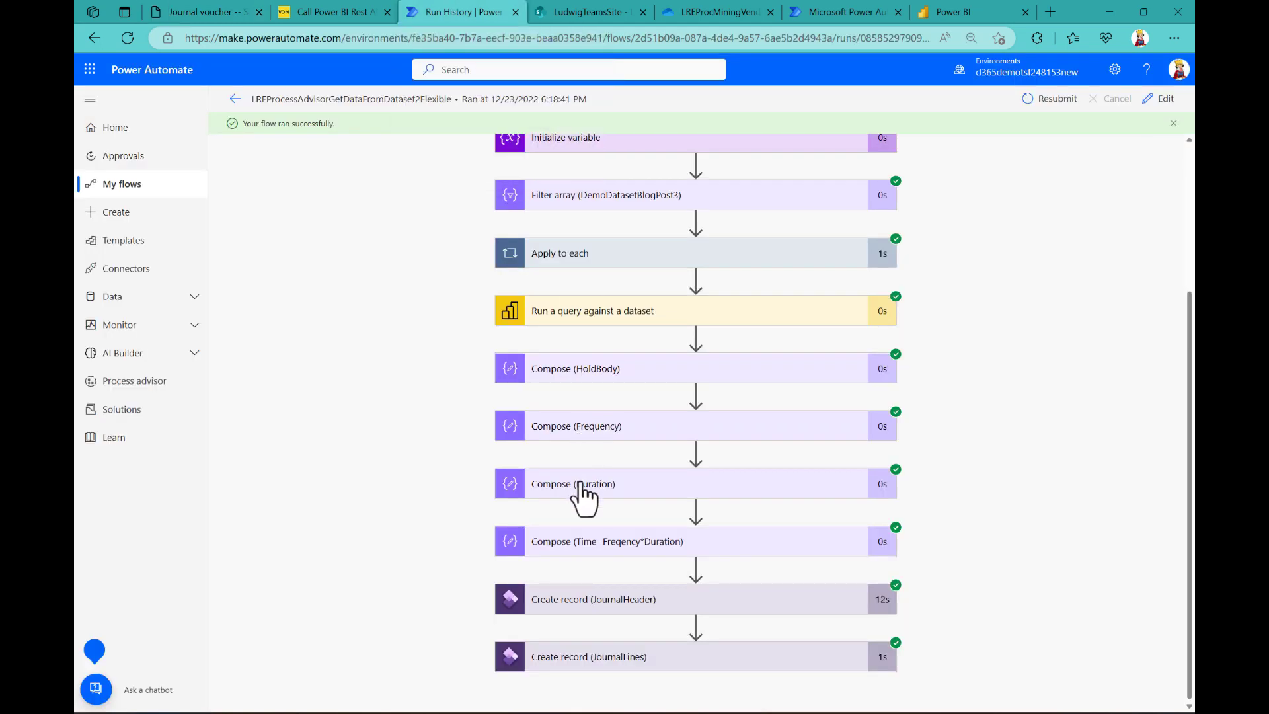
click(588, 555)
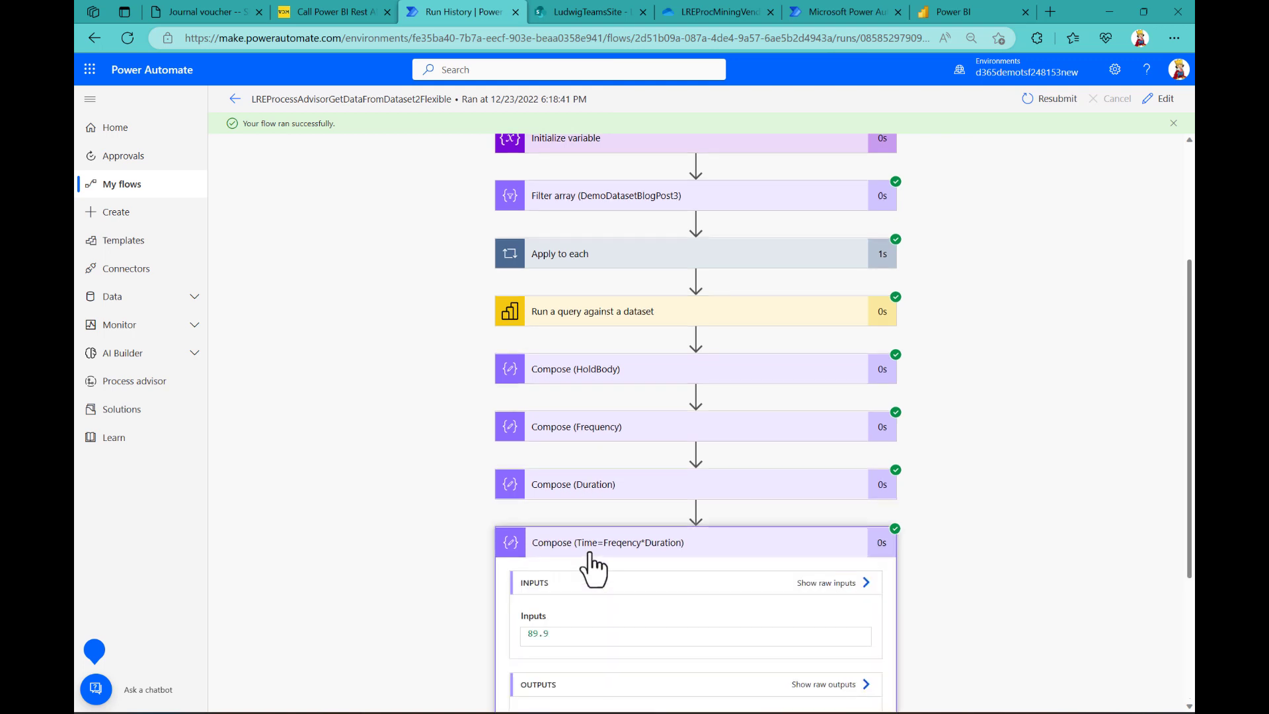
scroll(487, 532, down, 2)
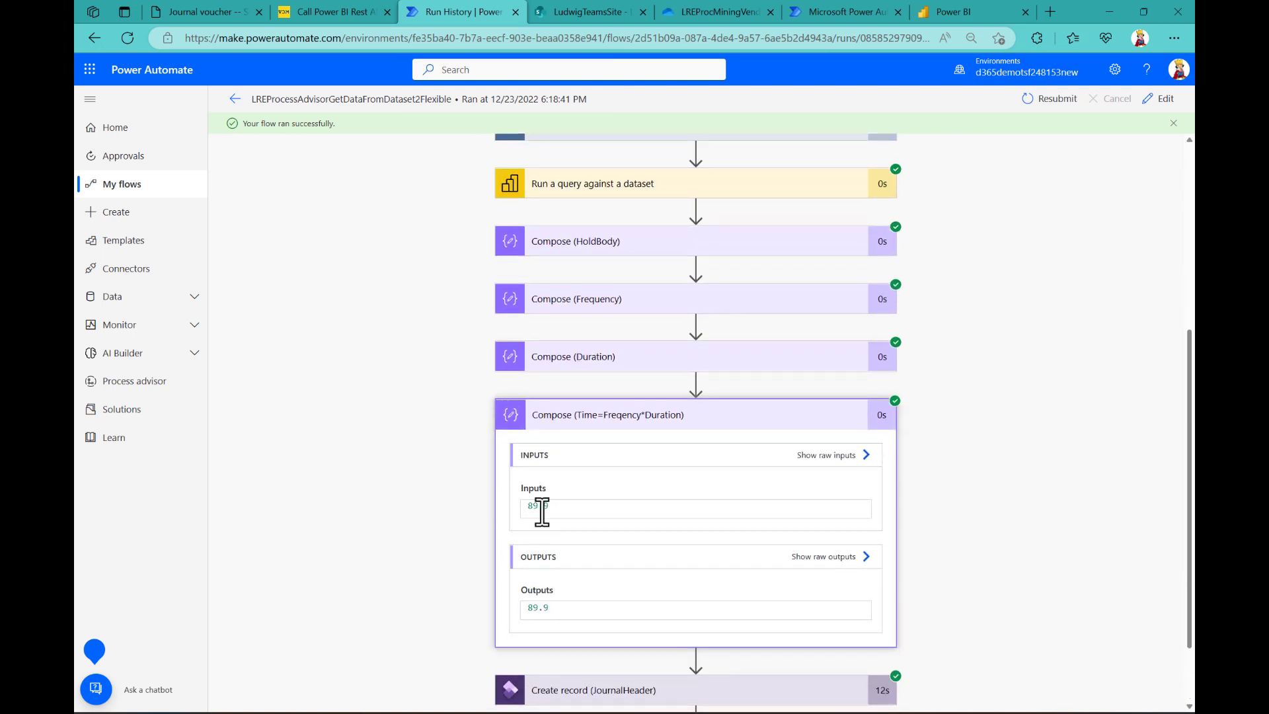
click(347, 15)
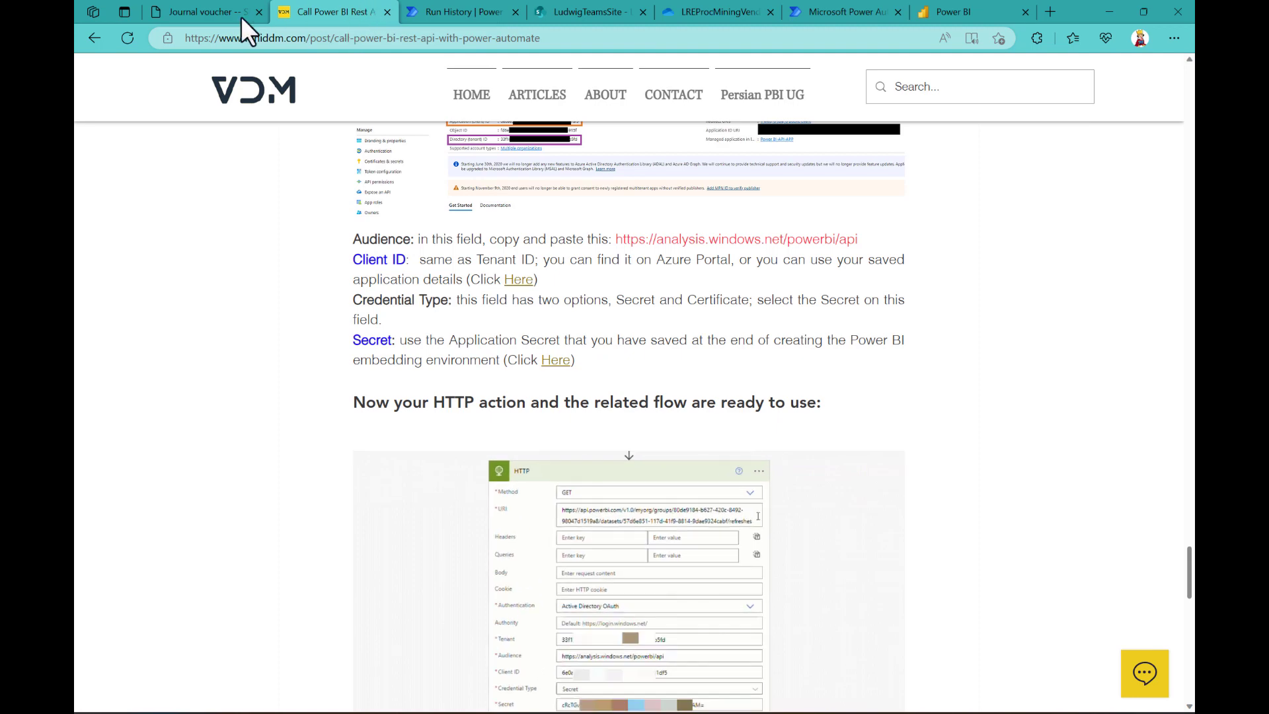
click(195, 11)
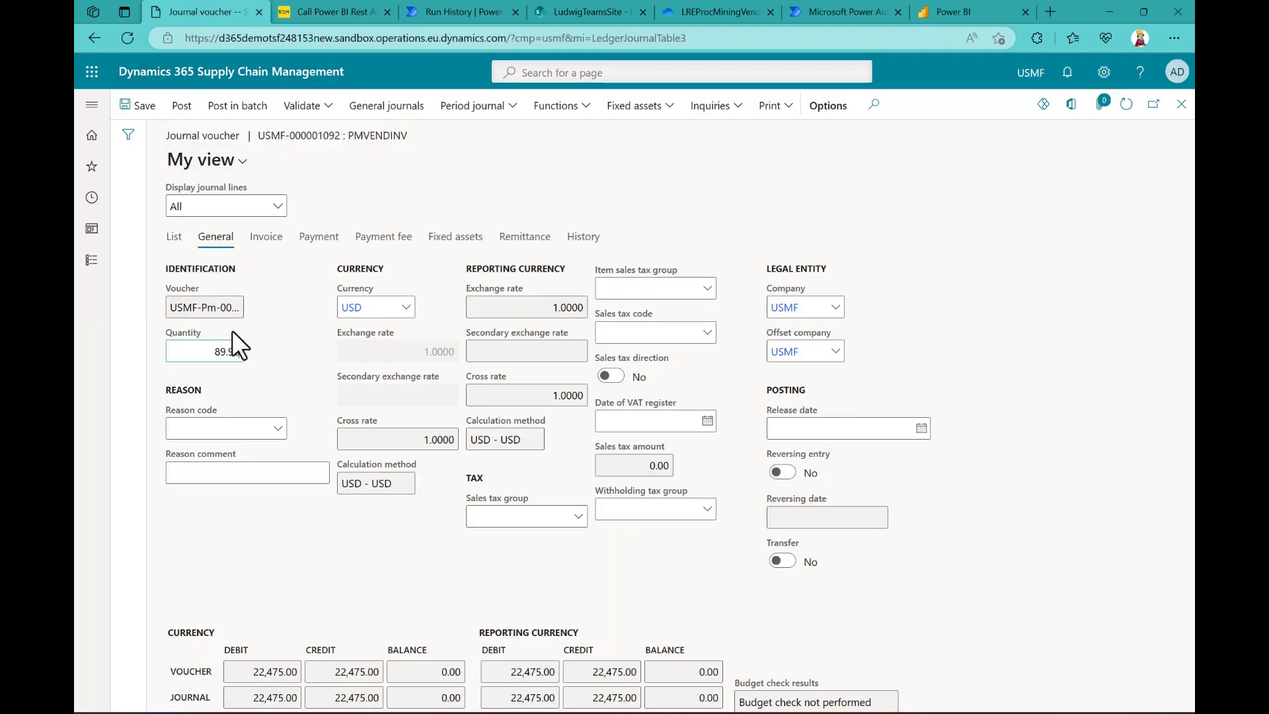
Step: Return to the list of voucher lines and run the validation check on the PMVendInv journal
click(174, 238)
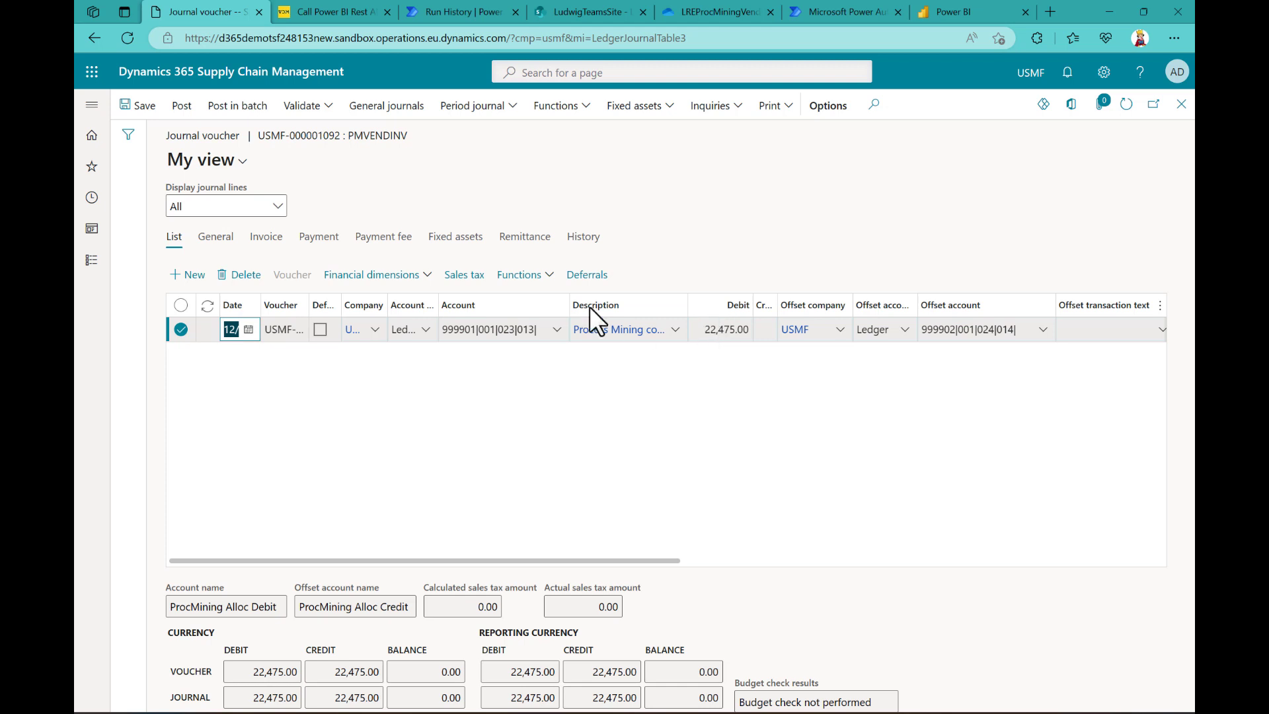
click(328, 106)
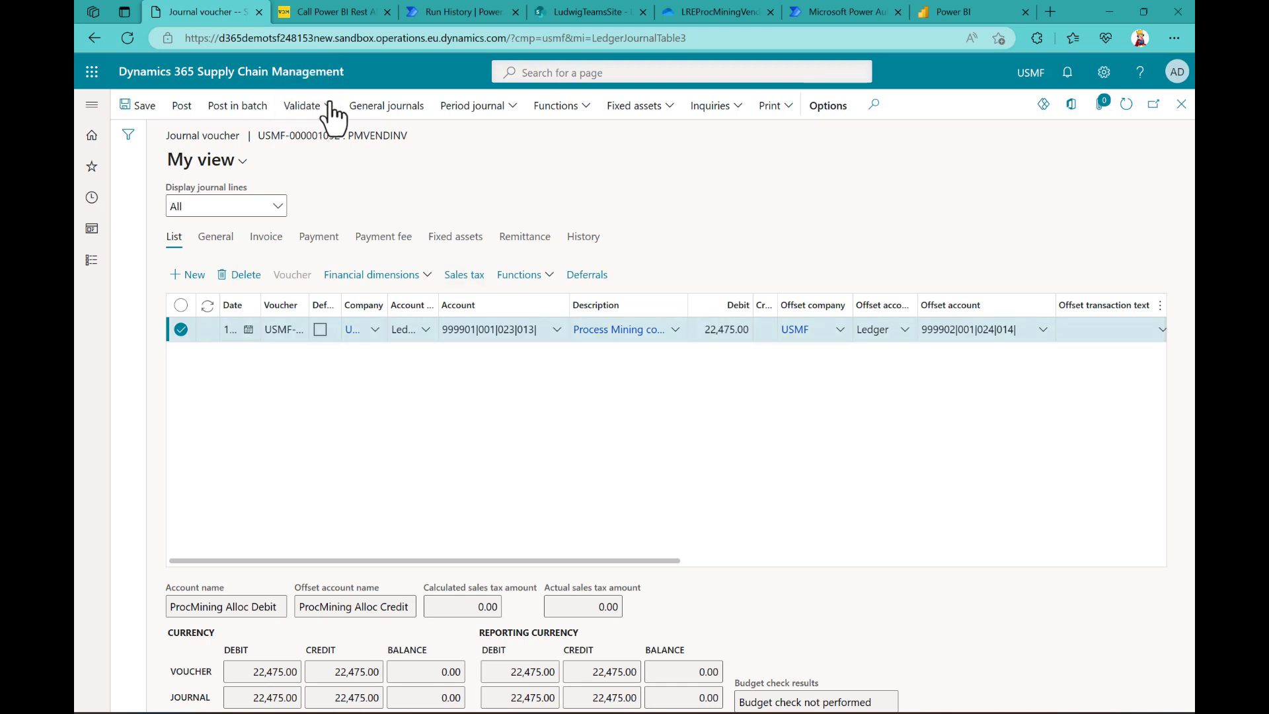
click(327, 176)
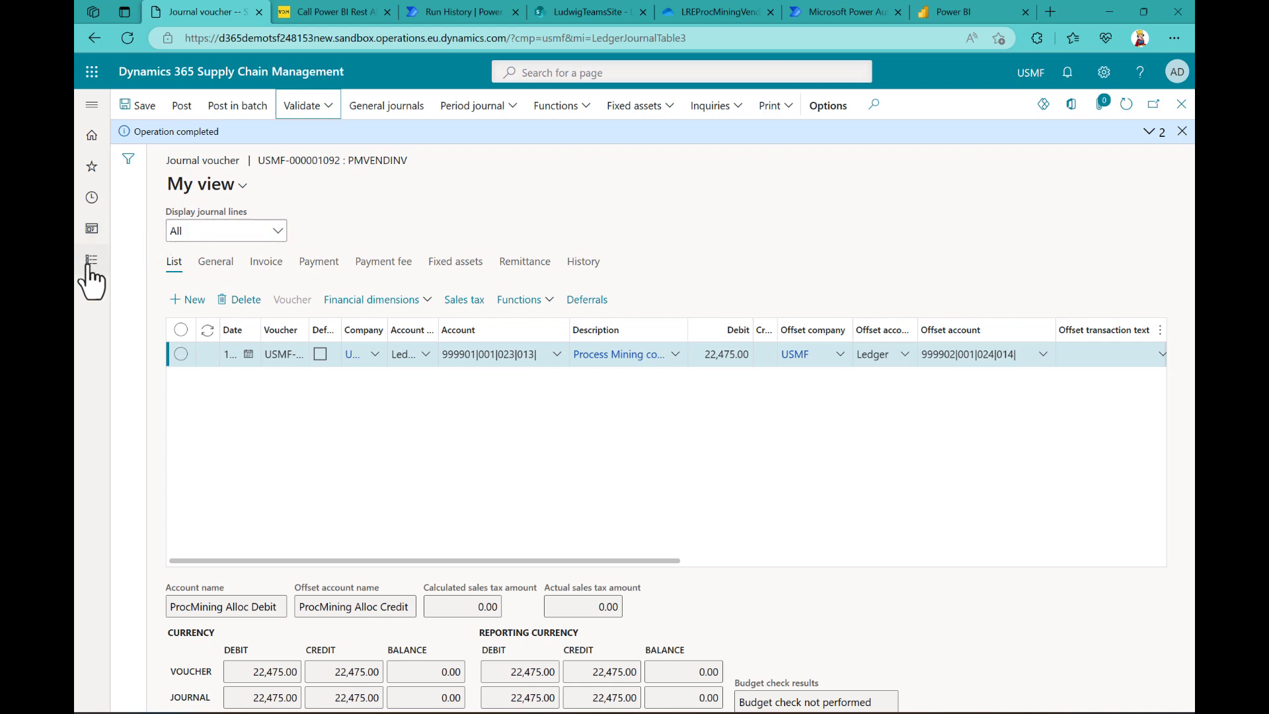
Step: Open the LRE IncStatement - ProcessMiningResult financial report dated 12/31/2022 that was generated on 12/19/2022 at 5:10:58 PM
click(91, 200)
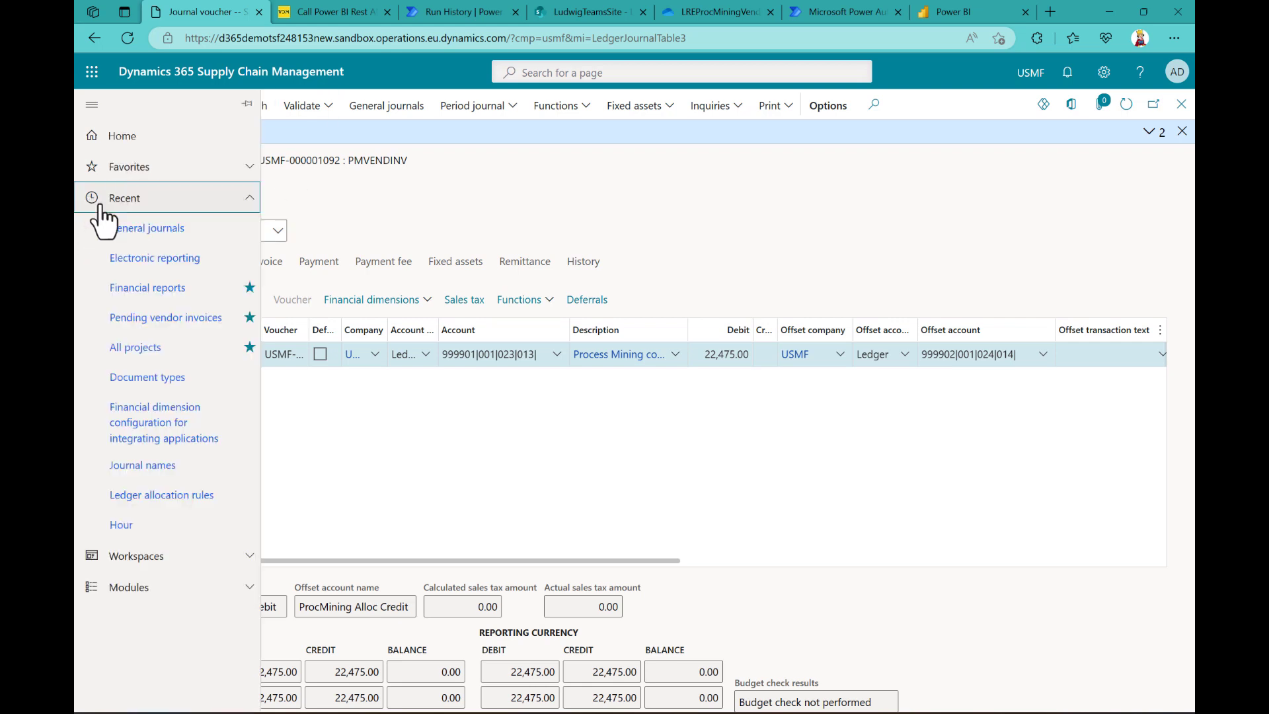
click(148, 291)
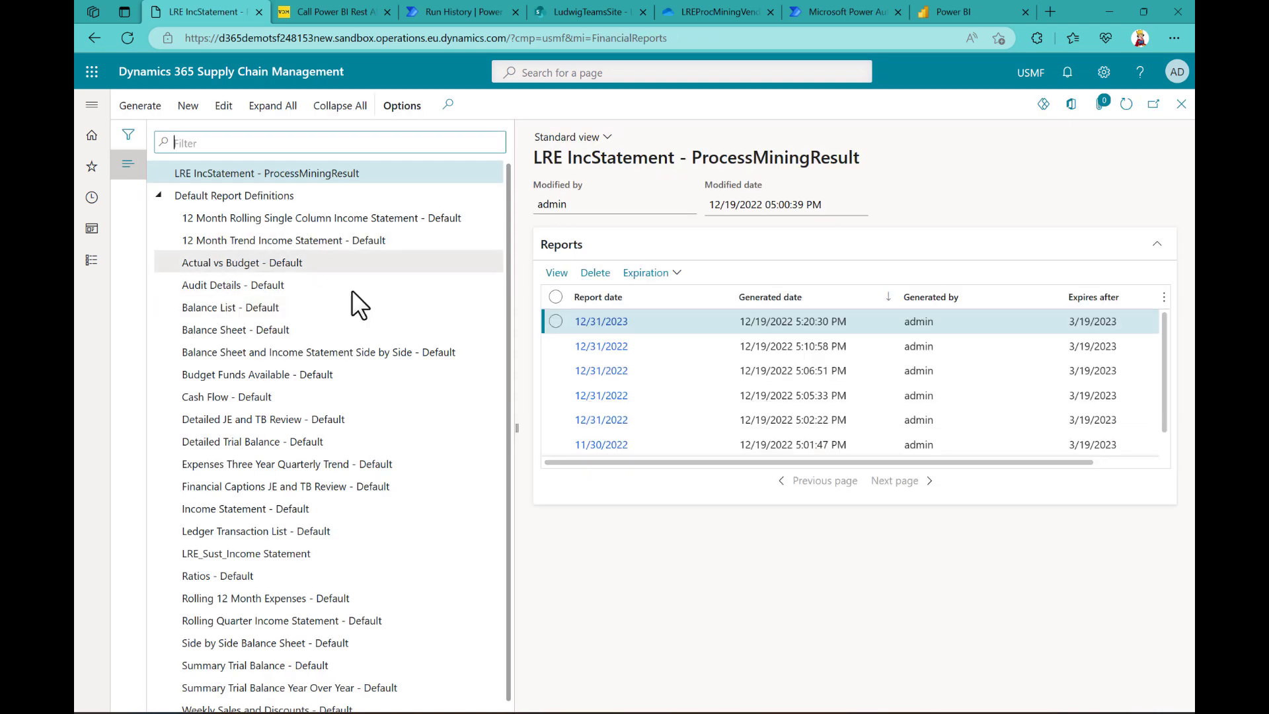
click(607, 354)
click(605, 346)
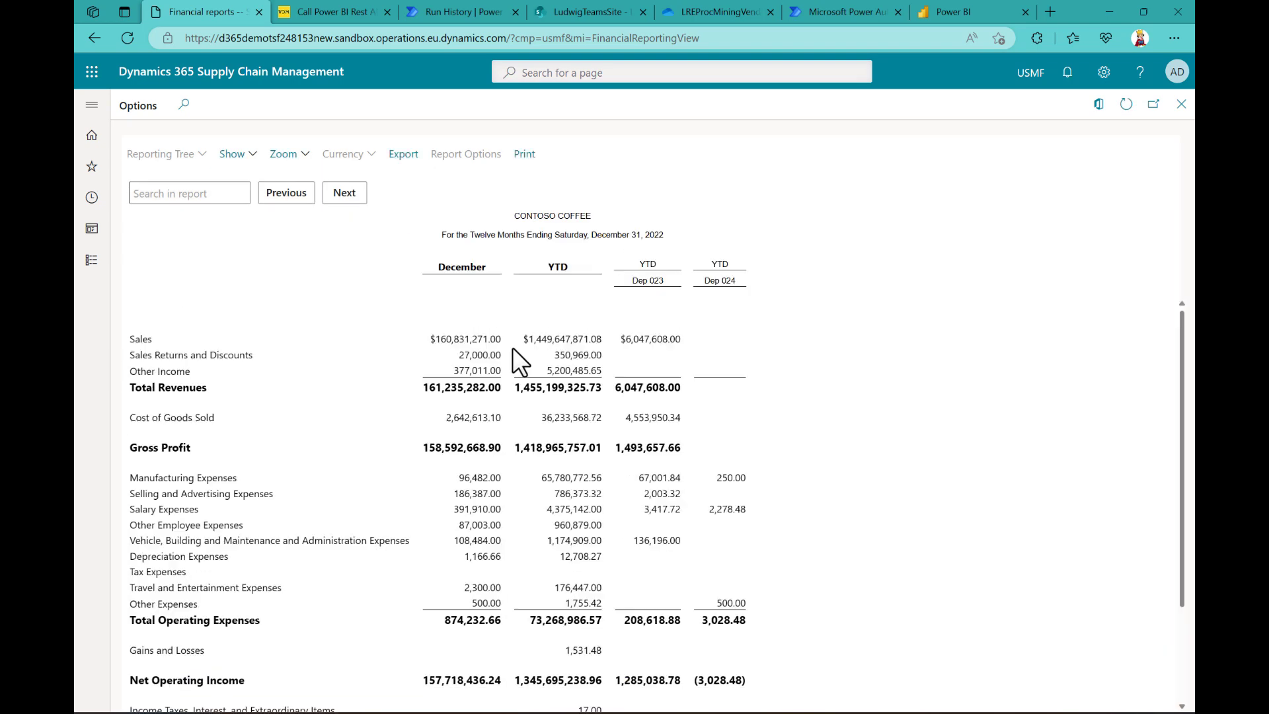
Step: Compare the Dep 023 and Dep 024 columns of the income statement, including the ProcMining Alloc Debit and Credit rows
double_click(656, 281)
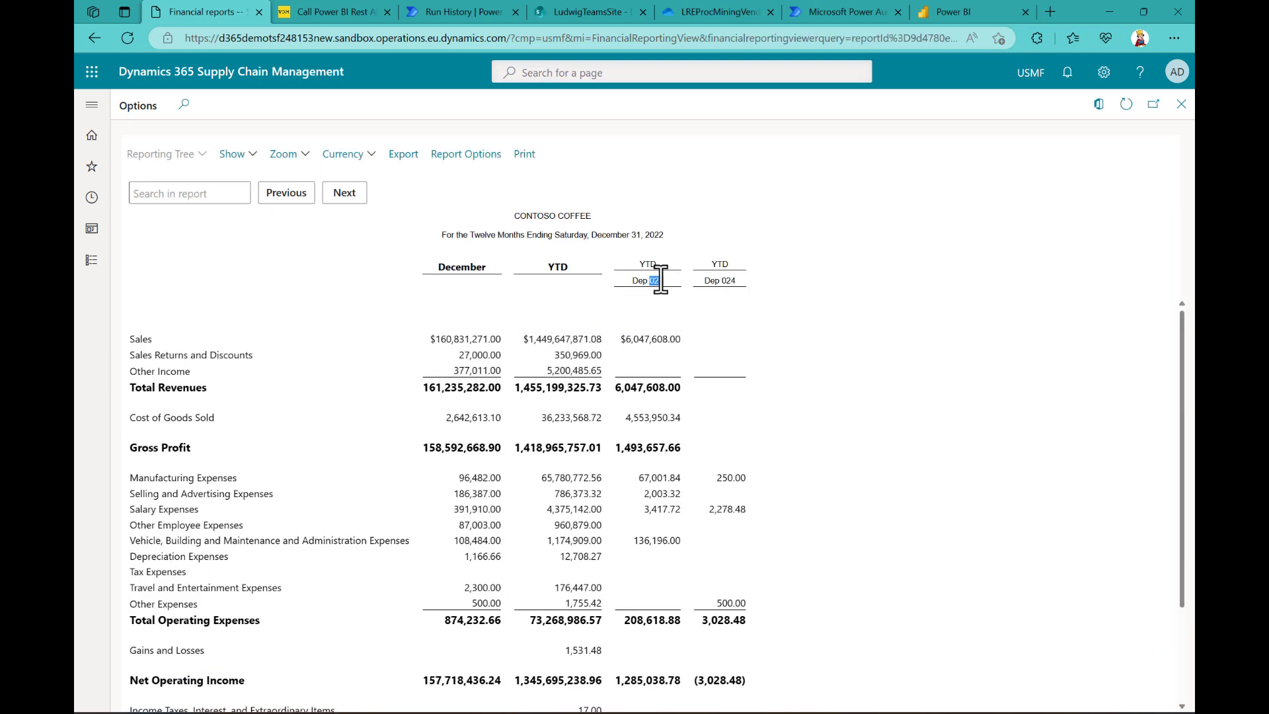
double_click(728, 281)
scroll(675, 404, down, 2)
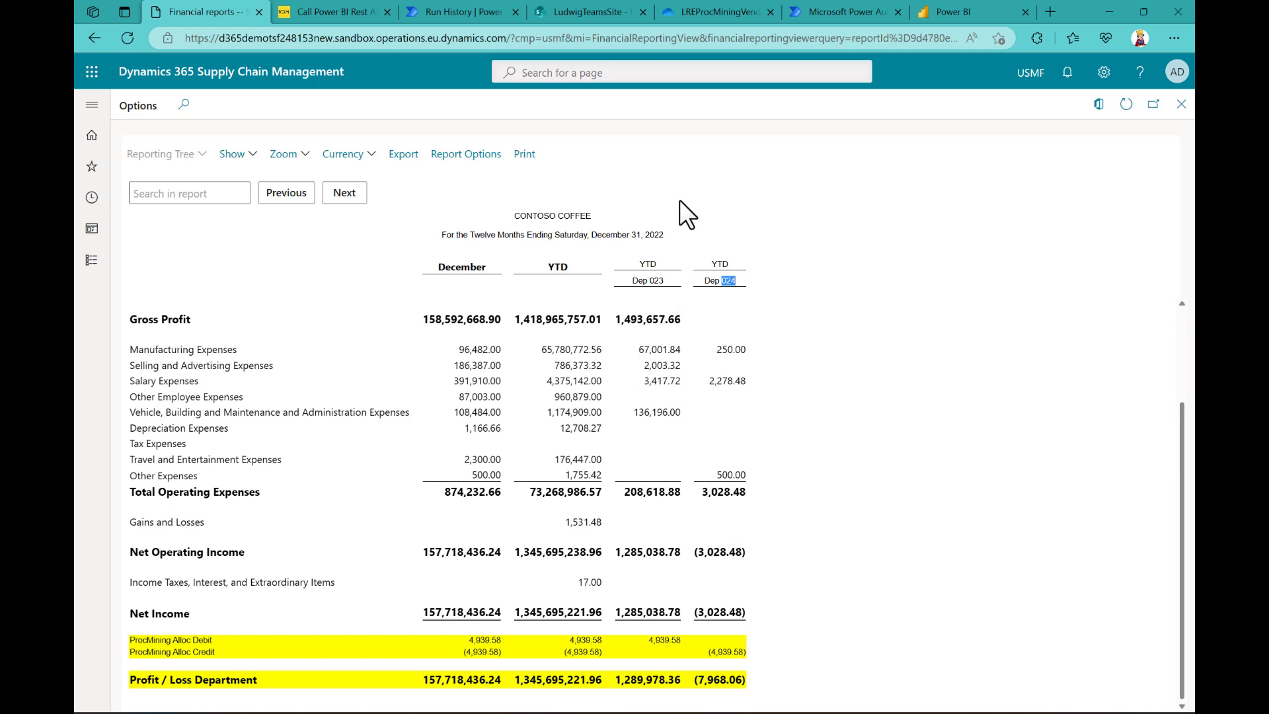
Step: Switch to process advisor in Power Automate and view the LREDemoBlogPost3AutoUpdateER Report overview
click(92, 199)
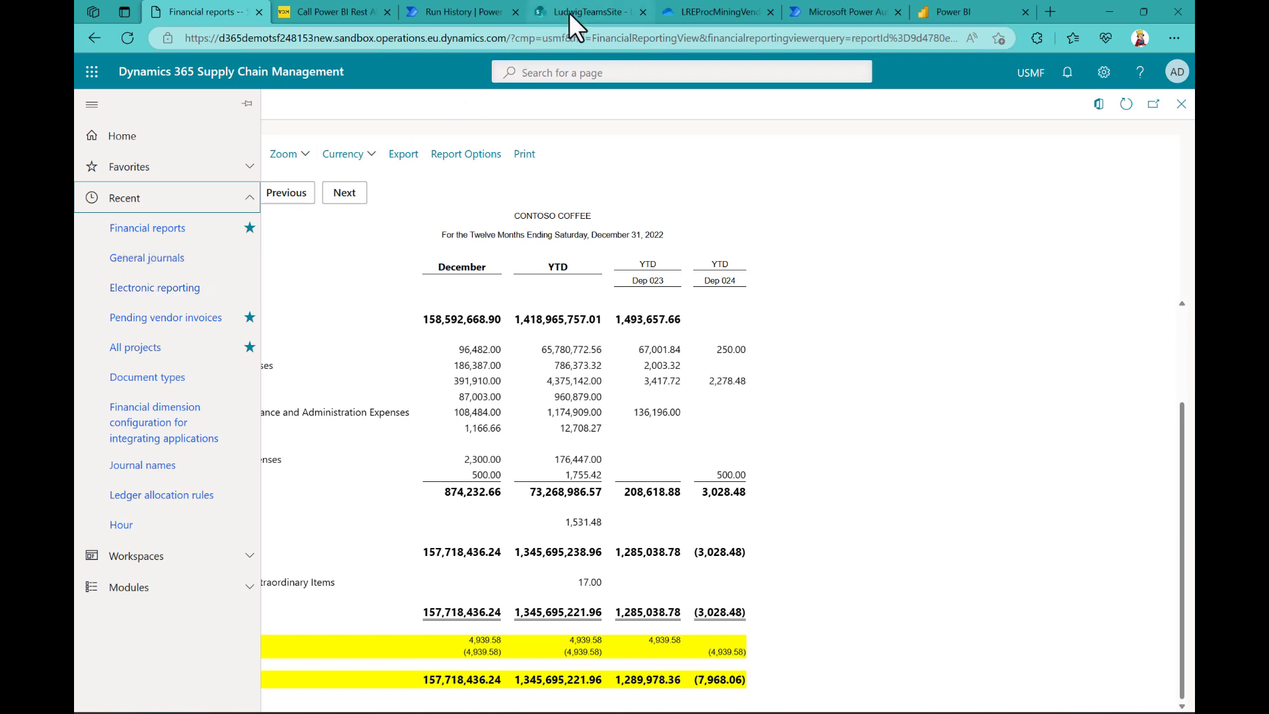
mouse_move(569, 13)
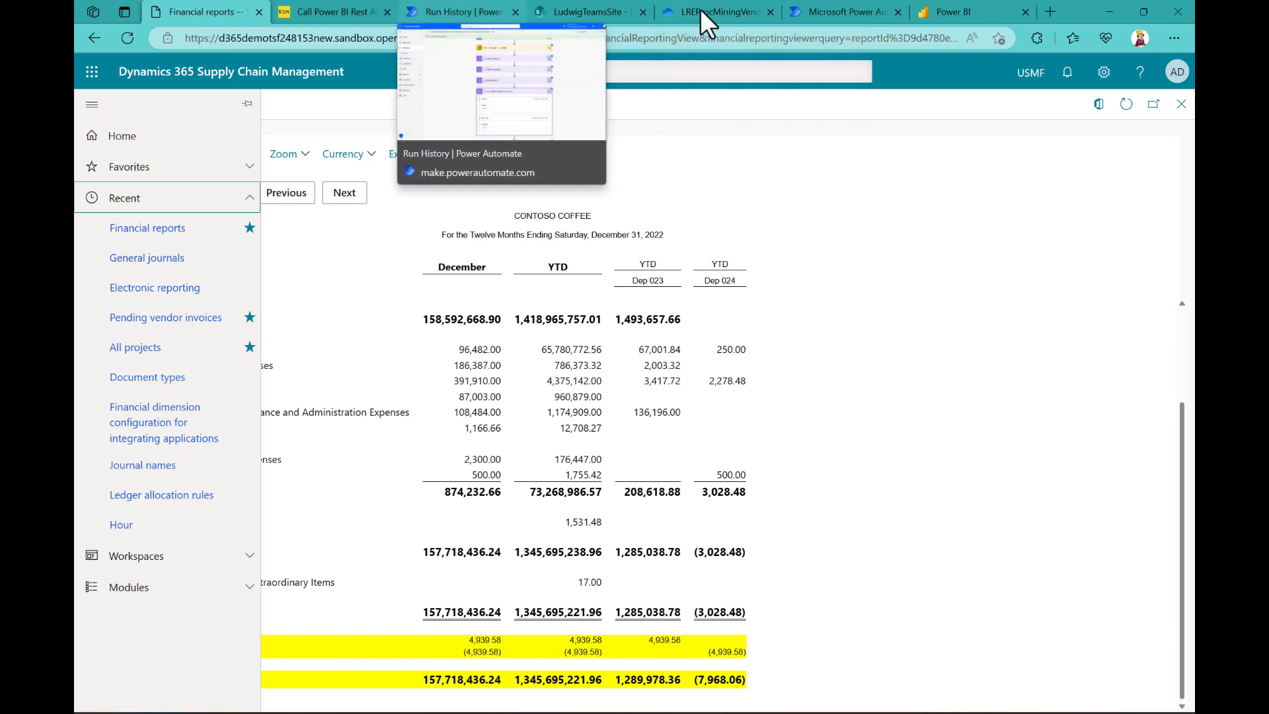
click(828, 8)
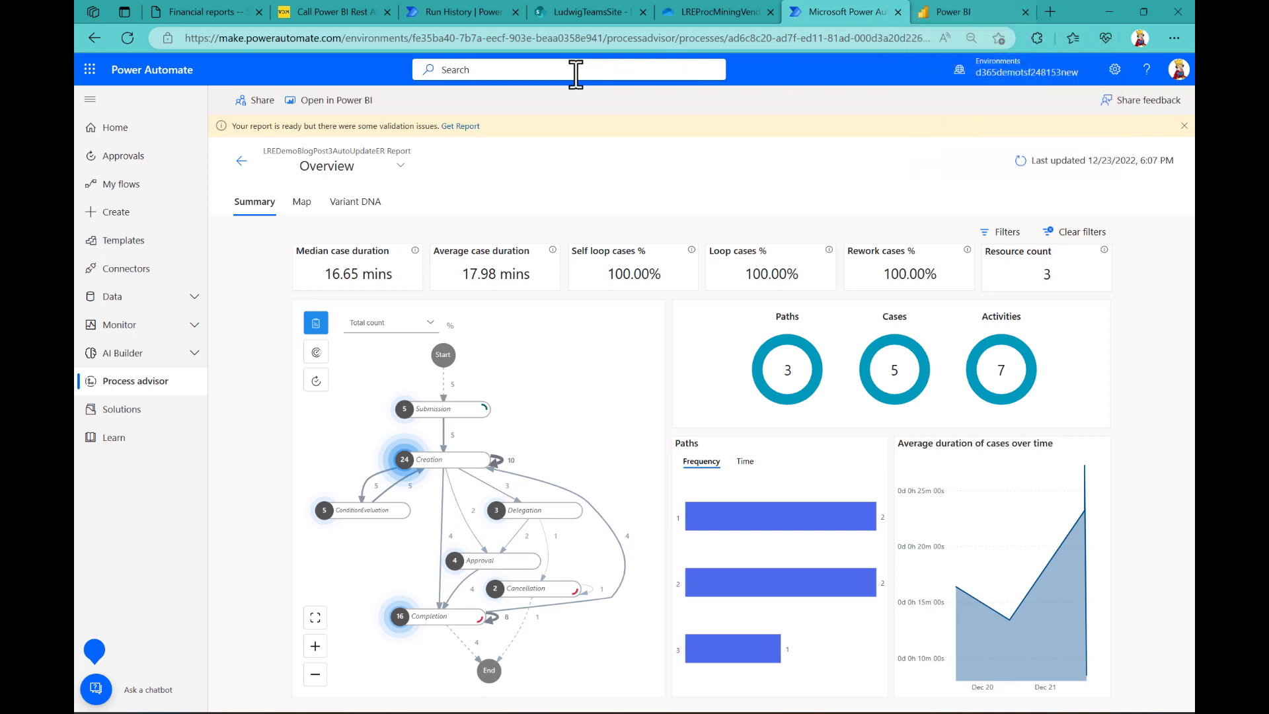
Step: Review the actions in the LREProcessAdvisorGetDataFromDataset2Flexible run, from the manual trigger through Create record (JournalLines)
click(470, 9)
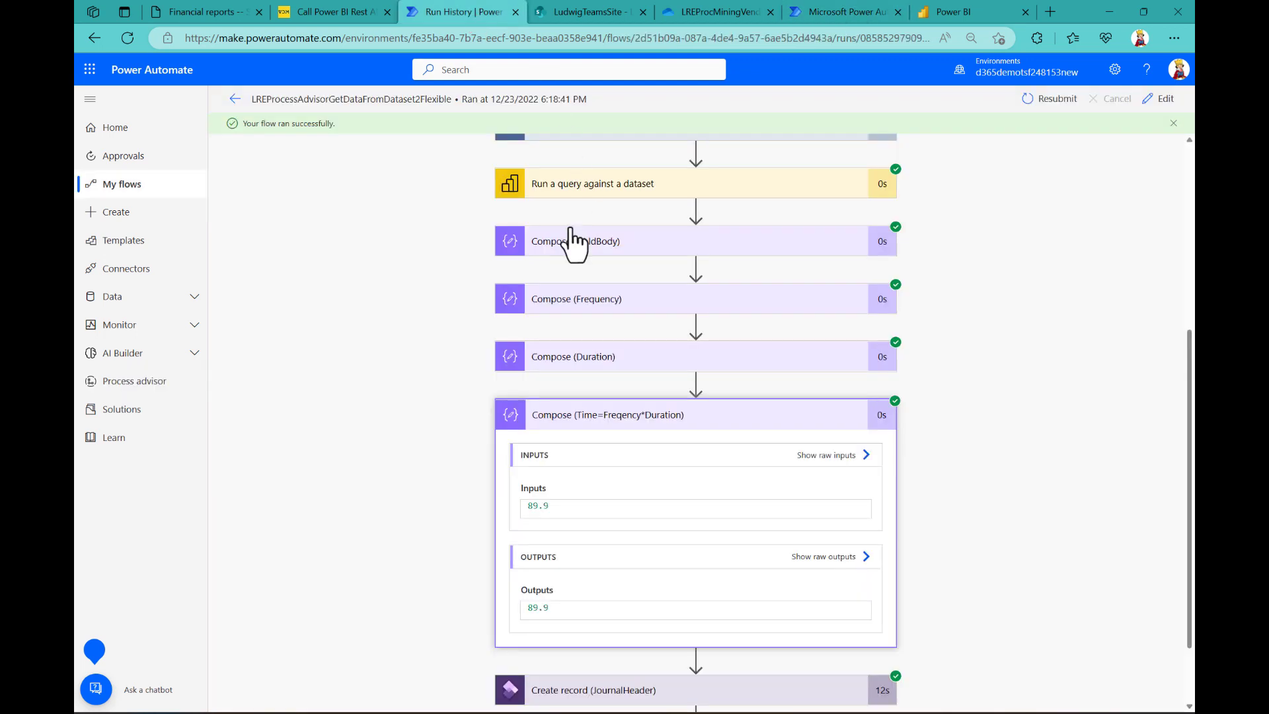
scroll(568, 240, up, 4)
scroll(573, 238, up, 2)
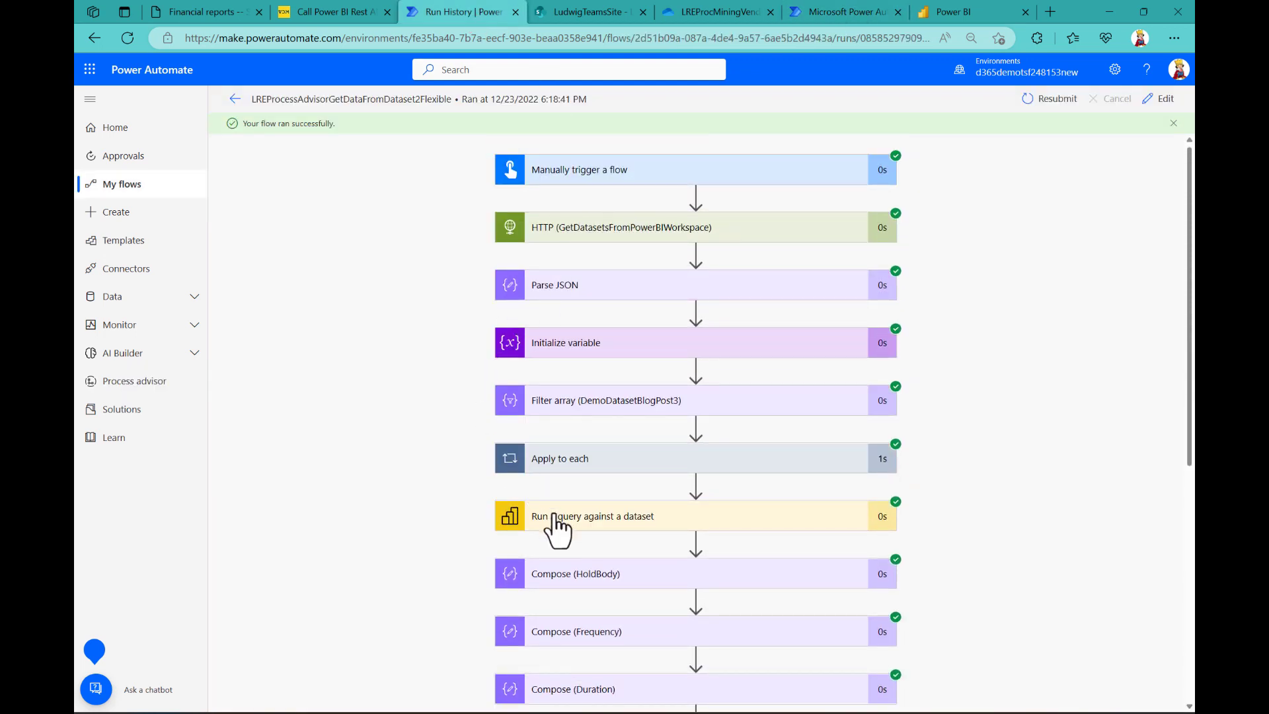
scroll(409, 519, down, 5)
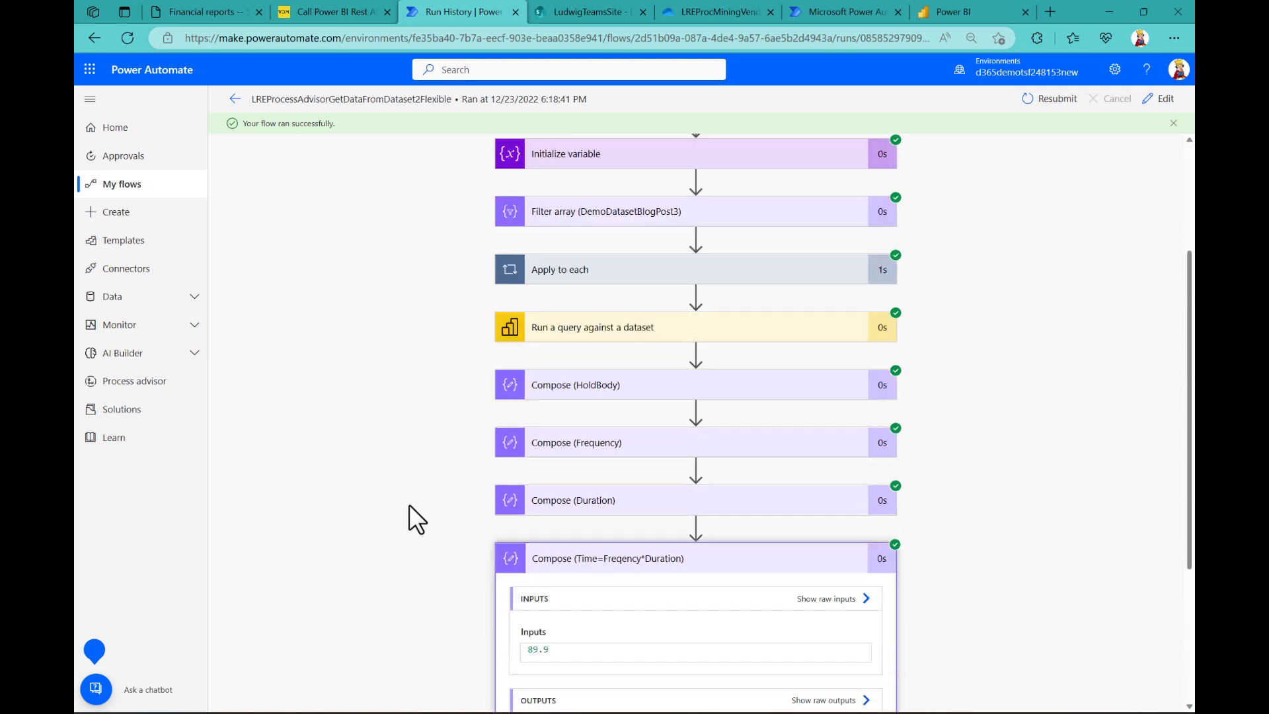
scroll(410, 504, down, 2)
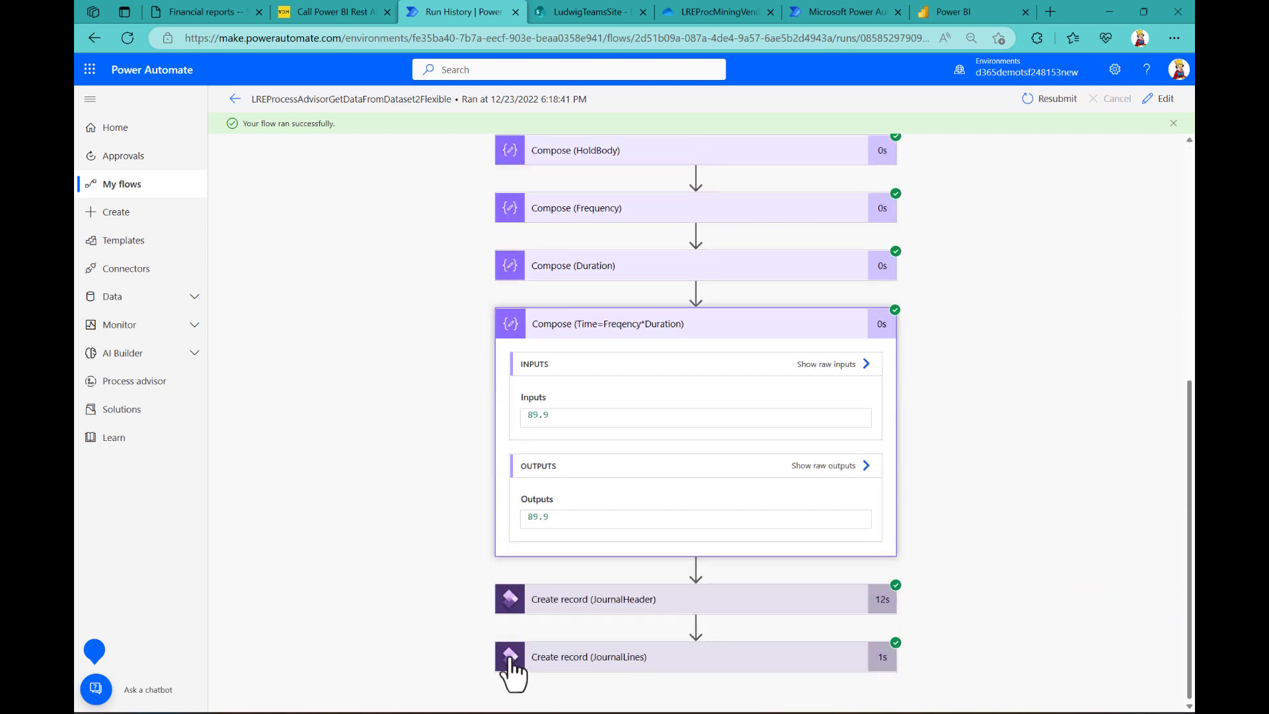